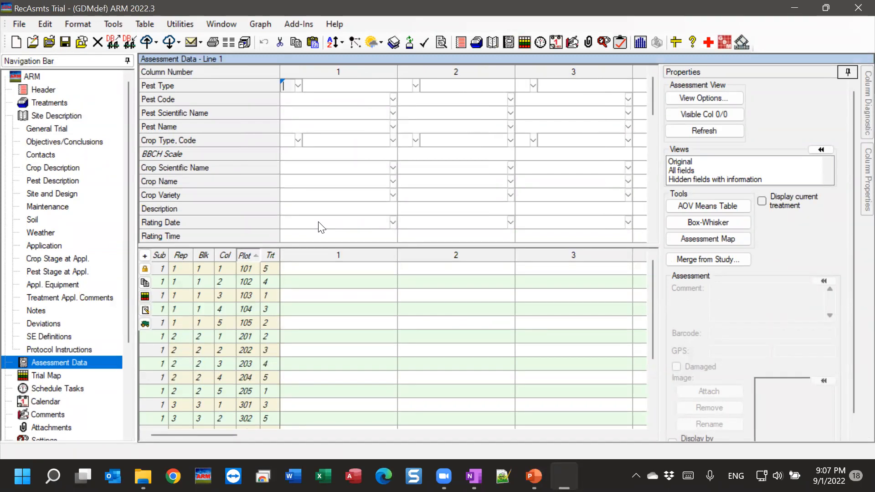
Collapse the navigation bar to make more room for the assessment data columns
{"action": "left_click", "coordinate": [340, 99]}
{"action": "left_click", "coordinate": [428, 103]}
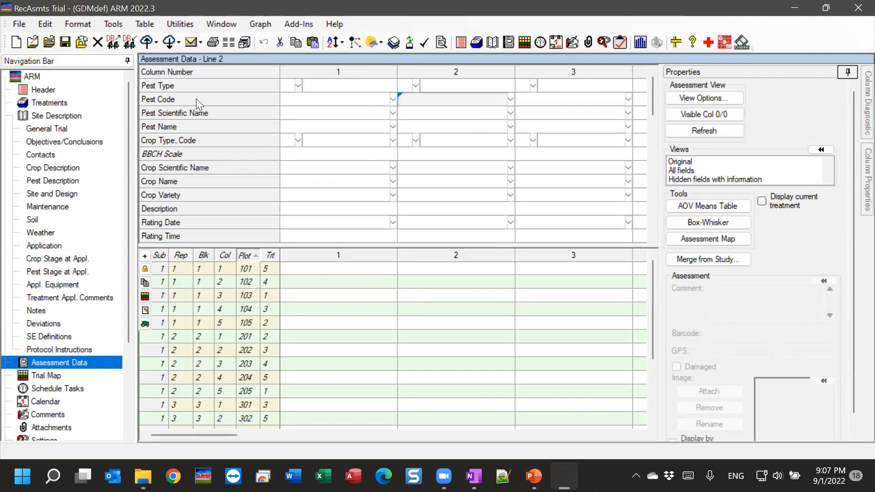
{"action": "left_click", "coordinate": [127, 61]}
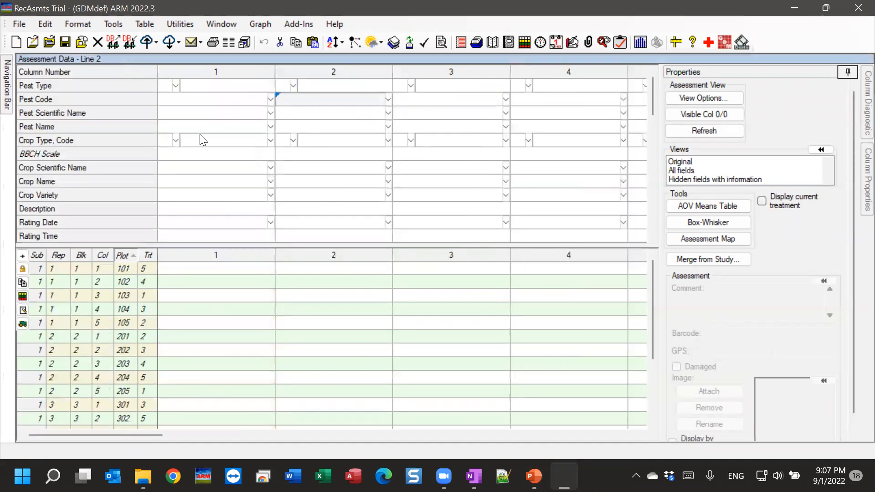
Examine the assessment header fields, from Pest Type down to Rating Unit, and the plot rows of the data grid
{"action": "left_click", "coordinate": [193, 113]}
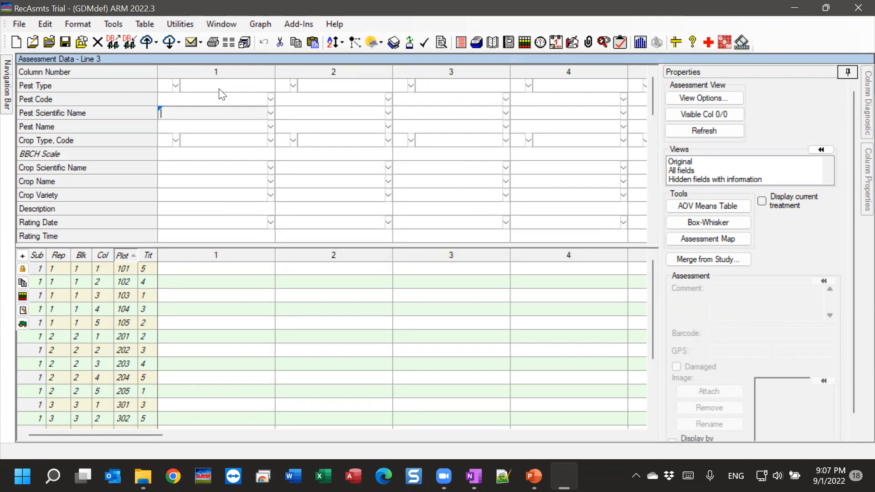
{"action": "scroll", "coordinate": [200, 188], "scroll_direction": "down", "scroll_amount": 12}
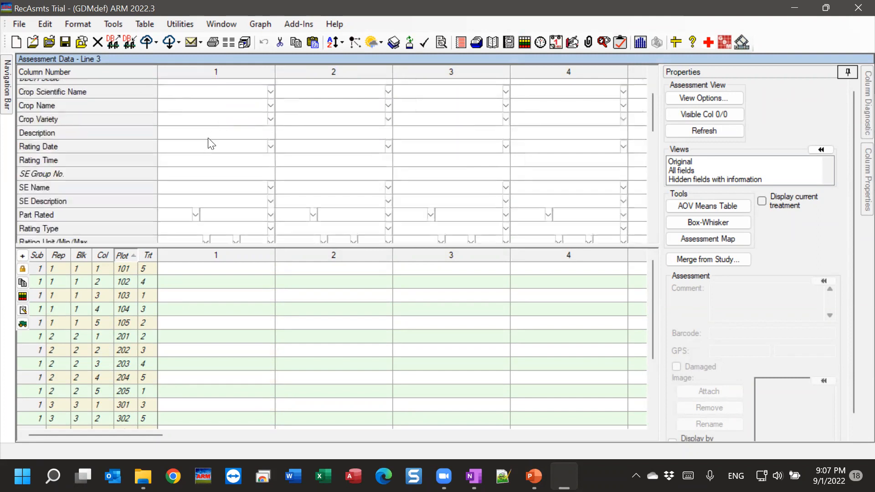
{"action": "scroll", "coordinate": [200, 188], "scroll_direction": "up", "scroll_amount": 12}
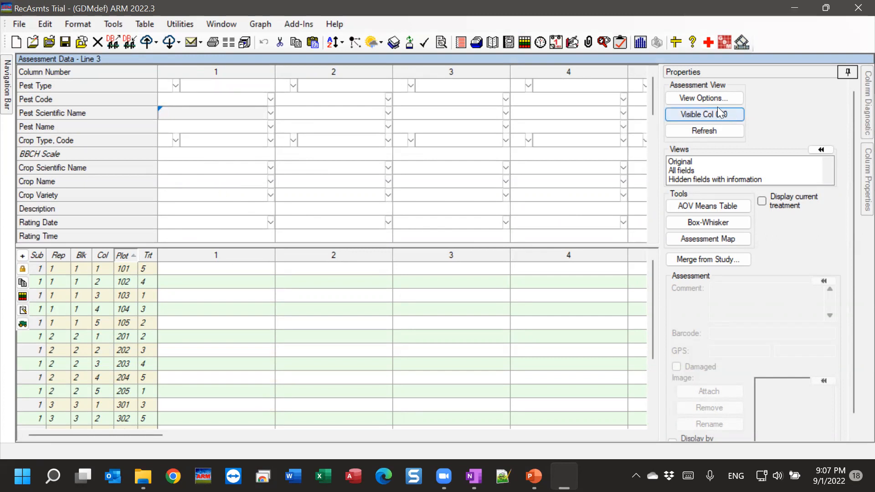
{"action": "mouse_move", "coordinate": [651, 91]}
{"action": "left_mouse_down"}
{"action": "mouse_move", "coordinate": [645, 165]}
{"action": "mouse_move", "coordinate": [650, 81]}
{"action": "left_mouse_up"}
{"action": "left_click", "coordinate": [184, 270]}
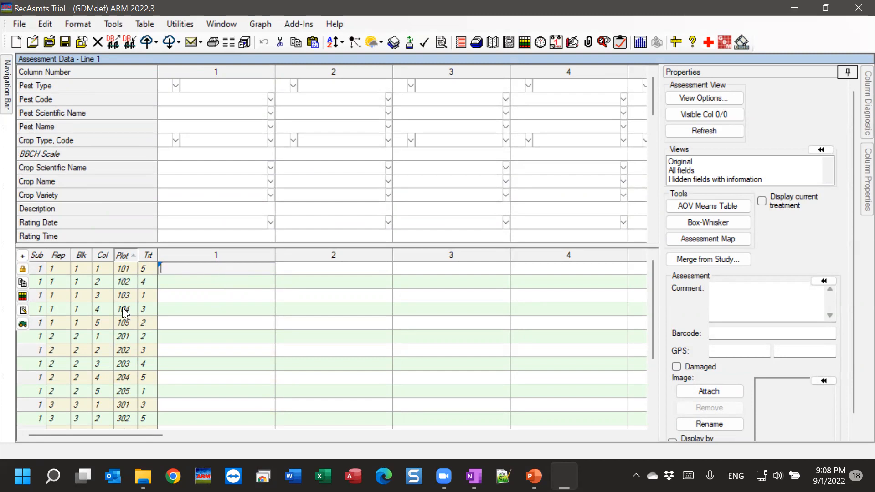
{"action": "left_click", "coordinate": [210, 99]}
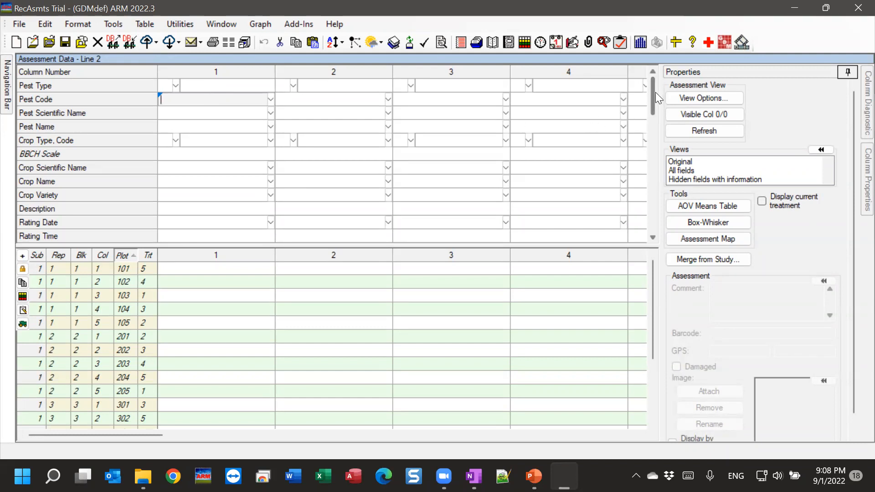
{"action": "mouse_move", "coordinate": [653, 93]}
{"action": "left_mouse_down"}
{"action": "mouse_move", "coordinate": [641, 226]}
{"action": "mouse_move", "coordinate": [656, 220]}
{"action": "mouse_move", "coordinate": [654, 76]}
{"action": "left_mouse_up"}
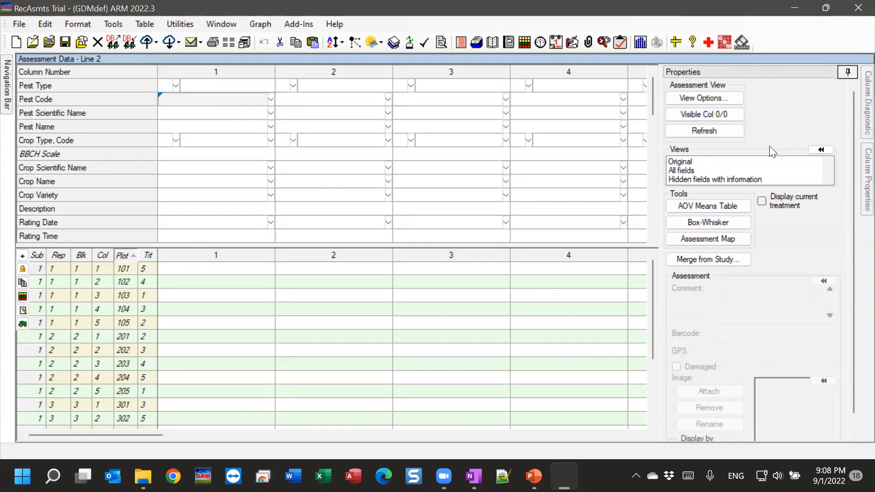
Apply the All fields view to the assessment data, and return to the Original view
{"action": "left_click", "coordinate": [682, 172]}
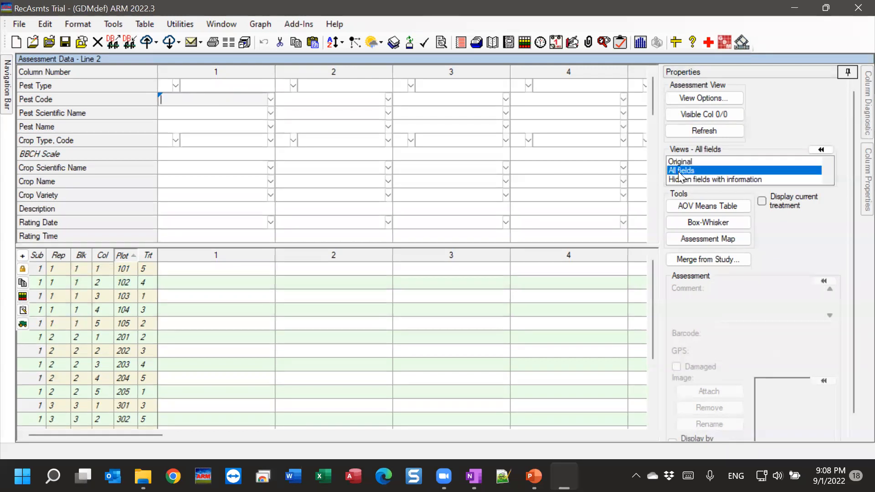
{"action": "left_click", "coordinate": [821, 150]}
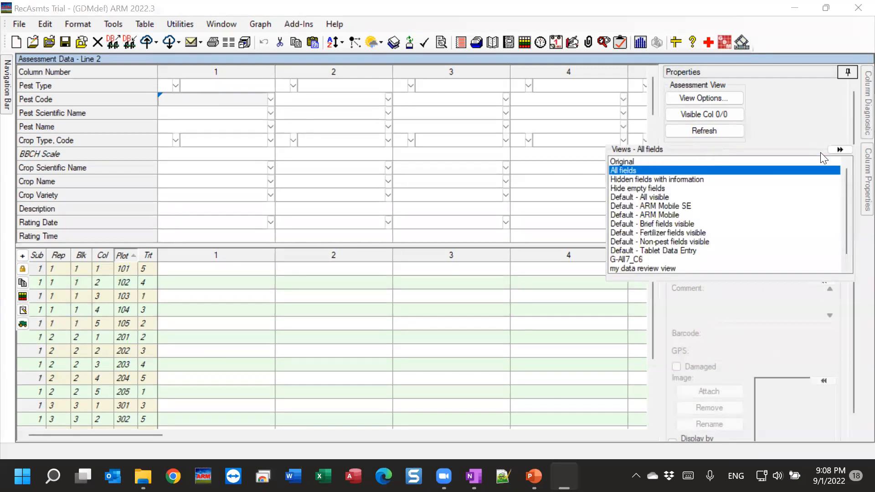
{"action": "left_click", "coordinate": [626, 163]}
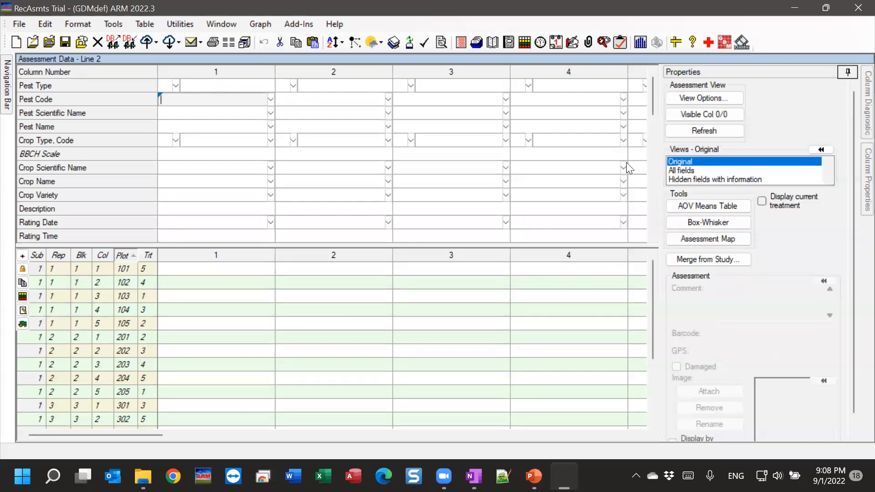
Apply the Default - ARM Mobile view and review which header rows it shows
{"action": "left_click", "coordinate": [827, 151]}
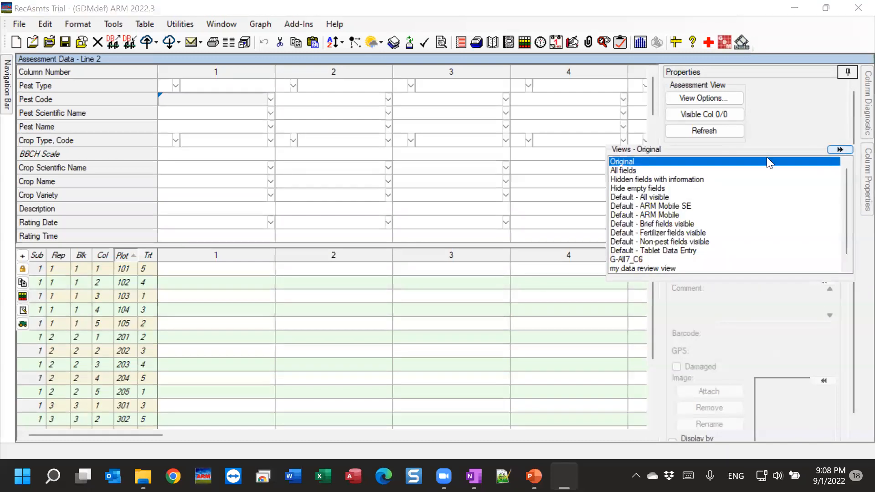
{"action": "left_click", "coordinate": [628, 216]}
{"action": "scroll", "coordinate": [82, 137], "scroll_direction": "down", "scroll_amount": 3}
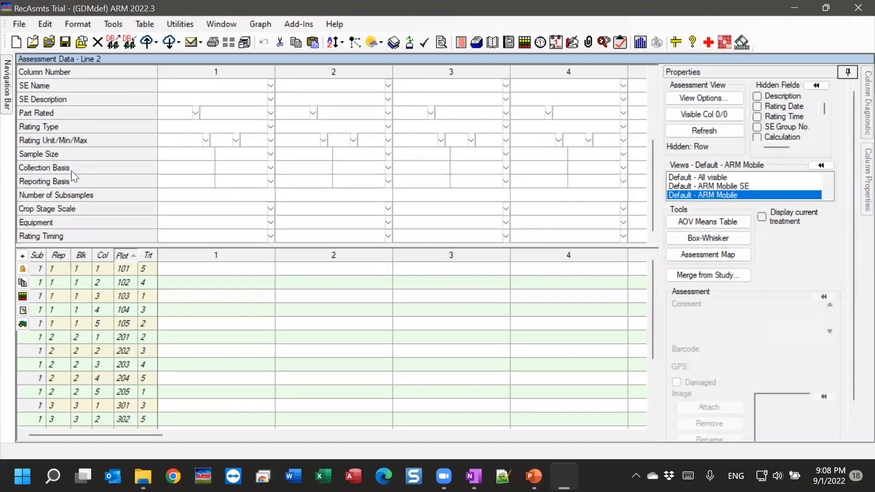
{"action": "scroll", "coordinate": [92, 173], "scroll_direction": "up", "scroll_amount": 3}
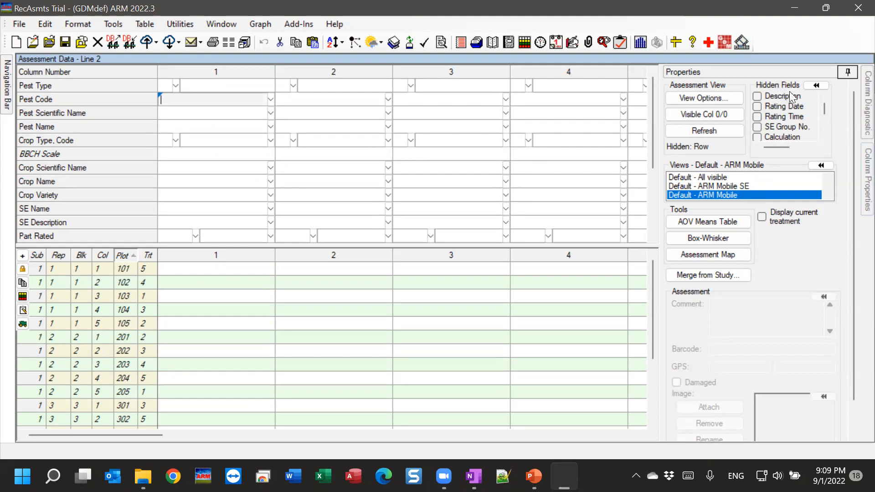
Unhide the Rating Date and Crop Height Average fields in the assessment header
{"action": "left_click", "coordinate": [812, 86]}
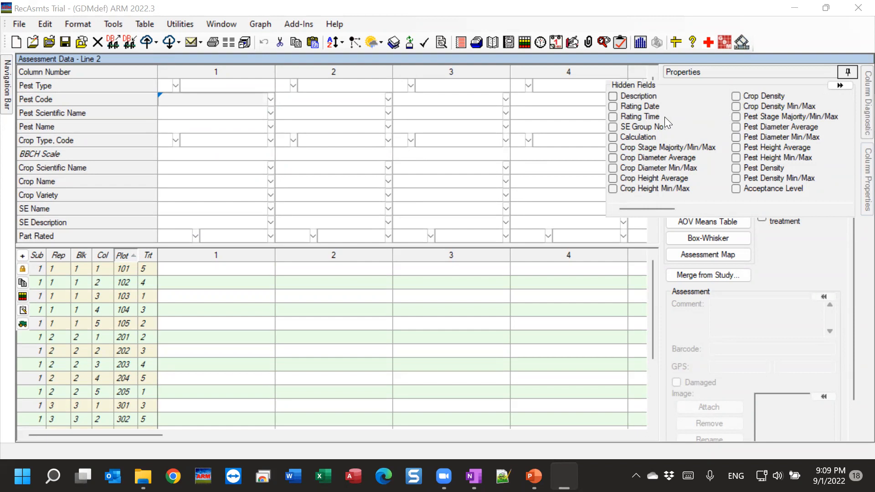
{"action": "left_click", "coordinate": [613, 107]}
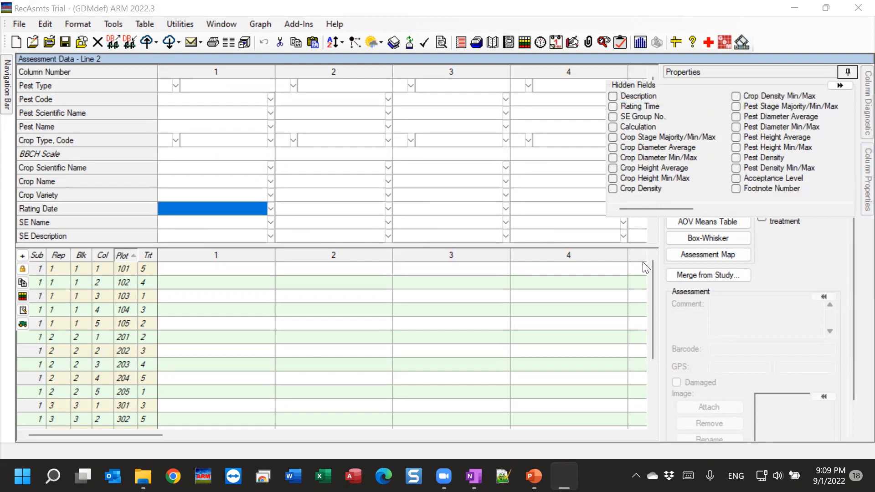
{"action": "left_click", "coordinate": [613, 168]}
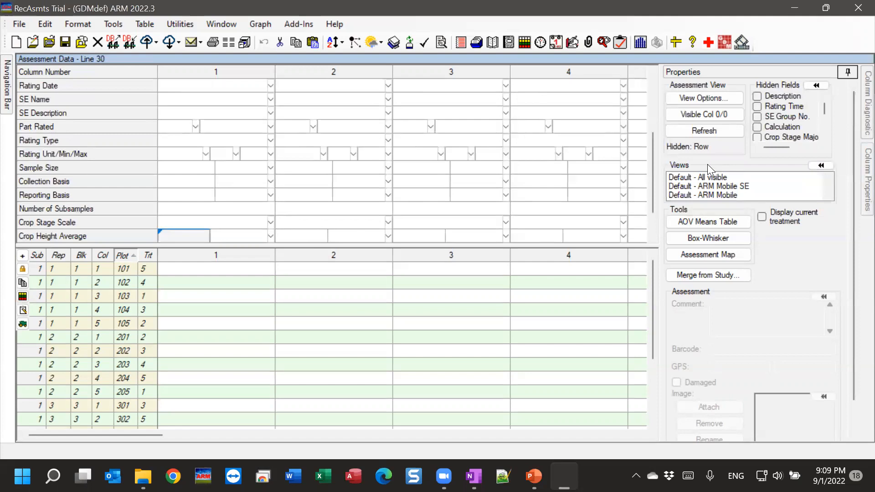
Apply the All fields view to show every assessment header row
{"action": "left_click", "coordinate": [820, 166]}
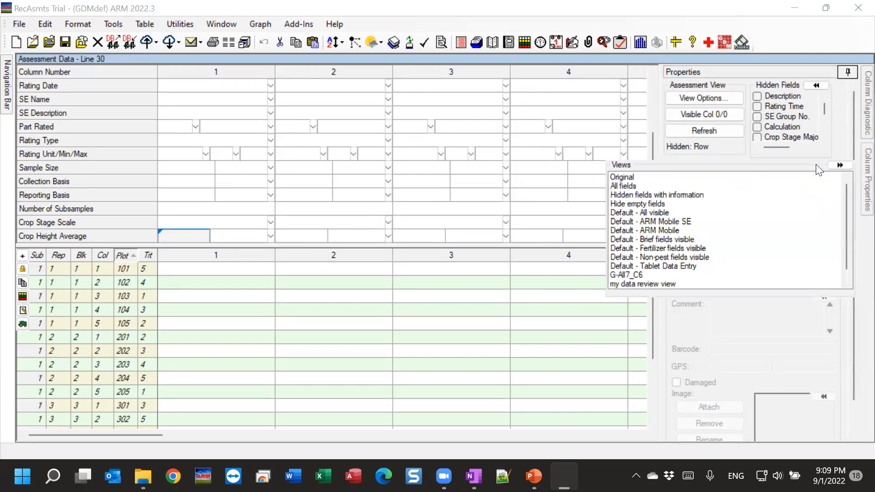
{"action": "left_click", "coordinate": [628, 184]}
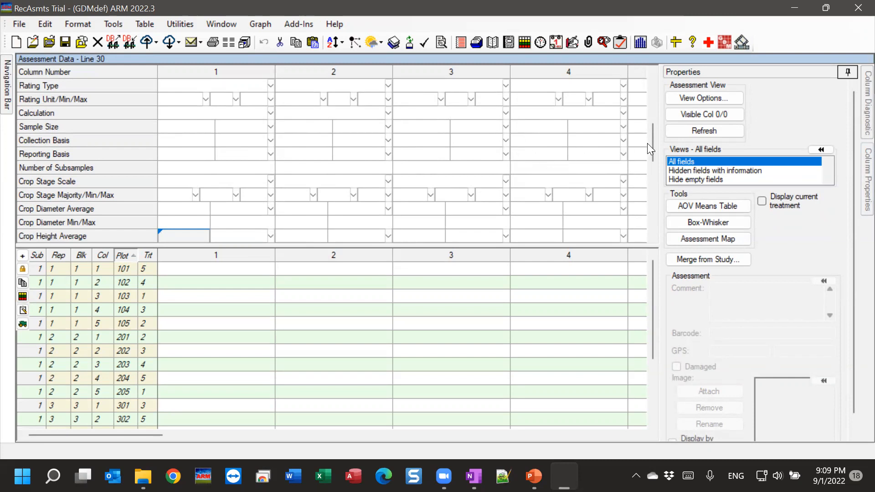
{"action": "left_click_drag", "start_coordinate": [651, 146], "coordinate": [656, 74]}
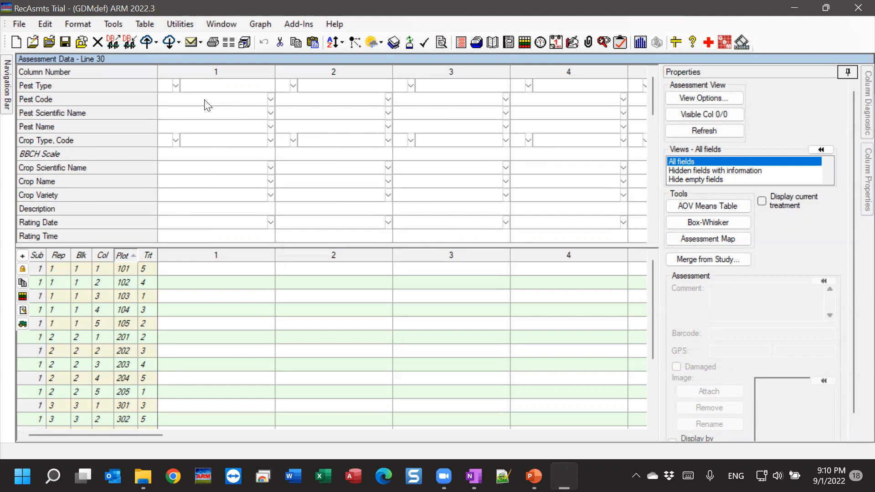
Highlight the pest and crop header rows from Pest Type to Crop Variety, and look through the navigation bar's sections
{"action": "left_click_drag", "start_coordinate": [69, 83], "coordinate": [59, 194]}
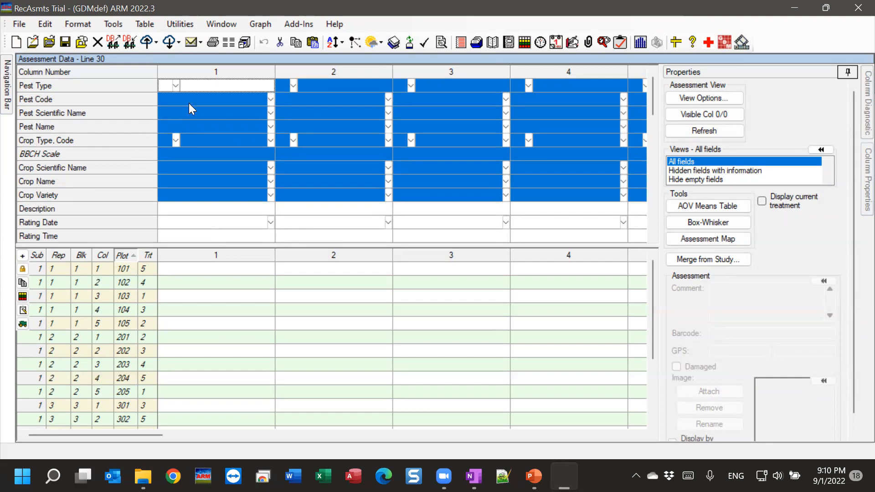
{"action": "left_click", "coordinate": [202, 98]}
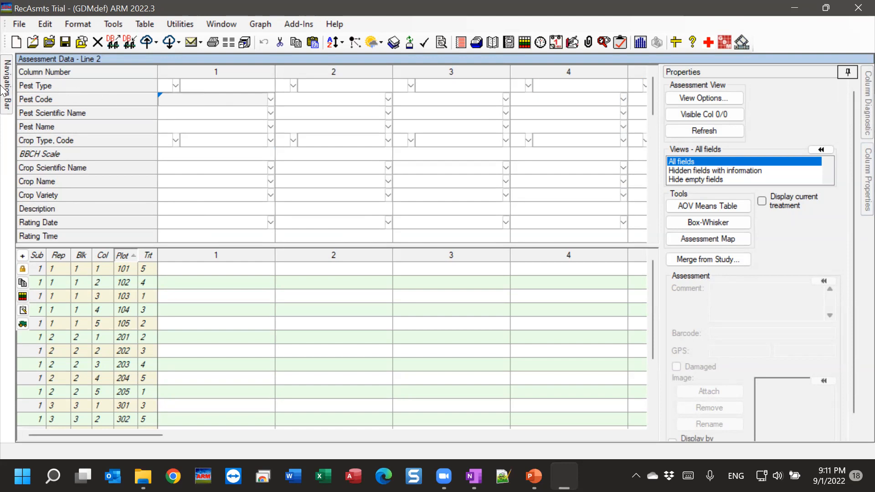
{"action": "mouse_move", "coordinate": [7, 89]}
{"action": "left_click_drag", "start_coordinate": [143, 214], "coordinate": [146, 126]}
Set column 1's pest type to W (Weed) and its pest code to SETSS from the favorites list
{"action": "left_click", "coordinate": [175, 87]}
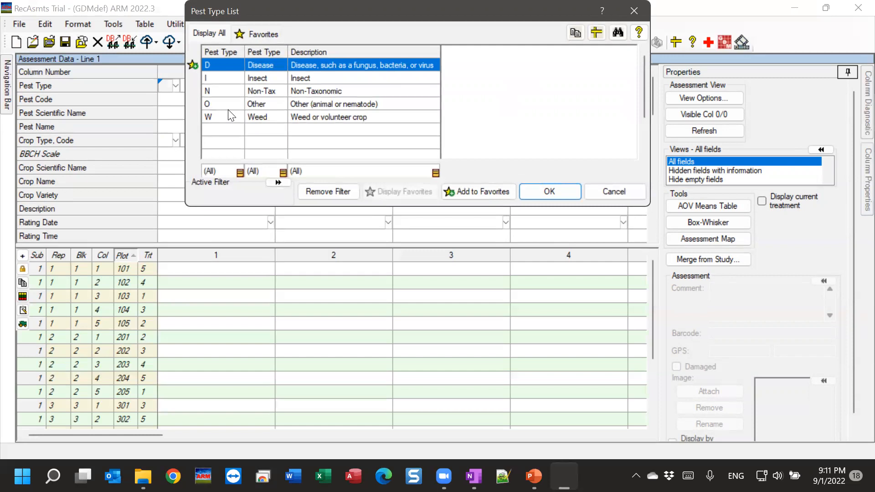
{"action": "left_click", "coordinate": [231, 116]}
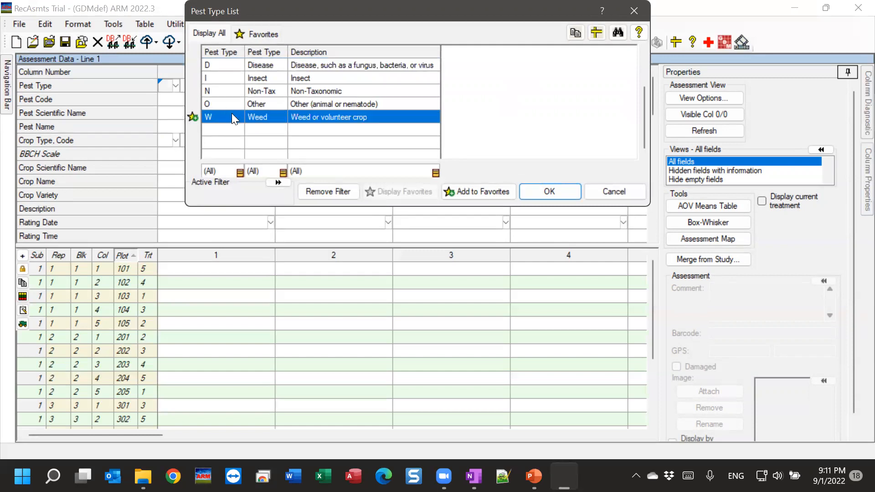
{"action": "left_click", "coordinate": [548, 191]}
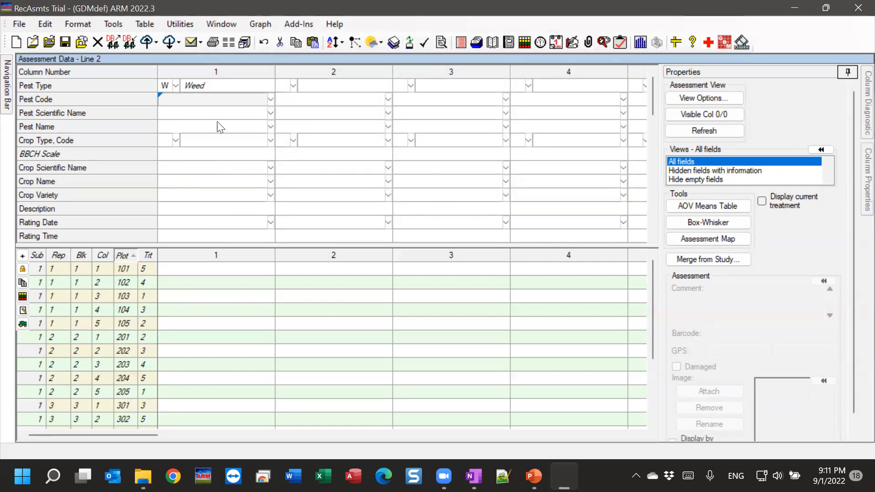
{"action": "left_click", "coordinate": [270, 99]}
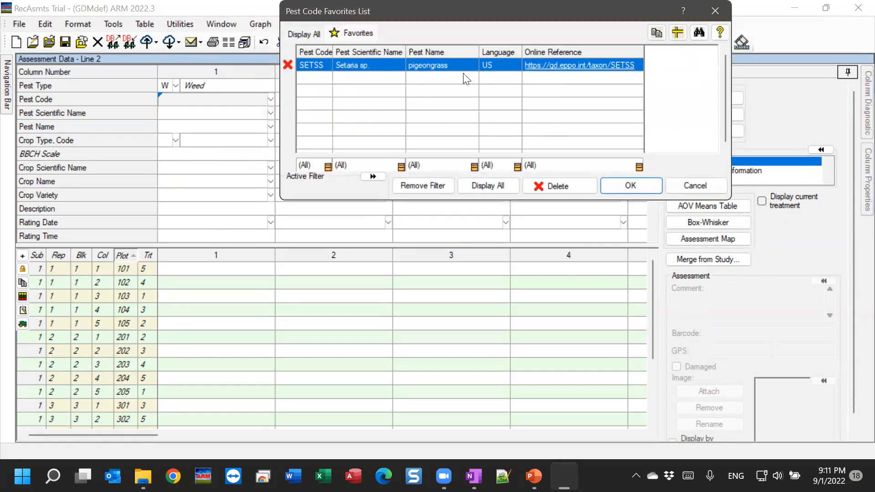
{"action": "left_click", "coordinate": [635, 188]}
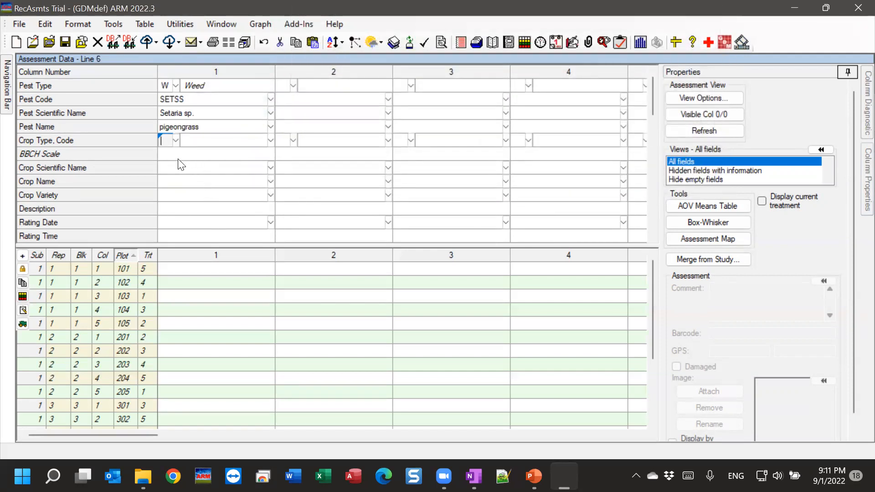
Set column 1's rating date to Sep-1-2022 using the calendar
{"action": "left_click_drag", "start_coordinate": [211, 154], "coordinate": [206, 181]}
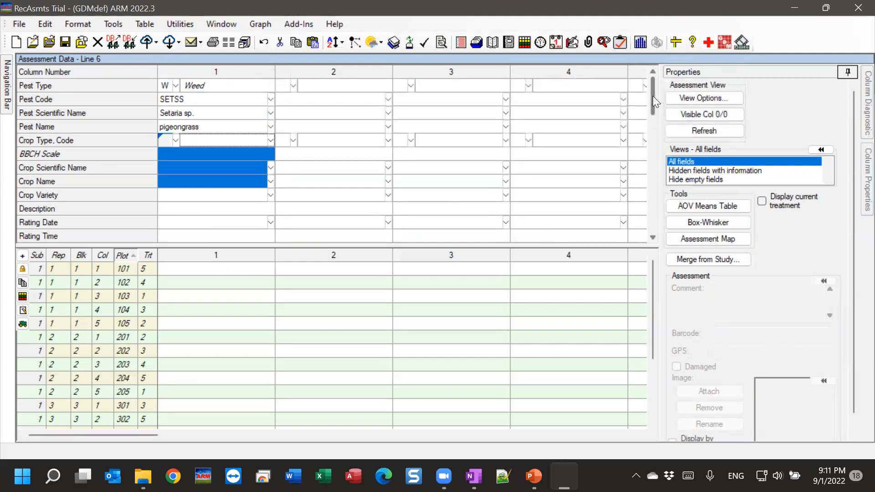
{"action": "left_click_drag", "start_coordinate": [652, 92], "coordinate": [652, 100]}
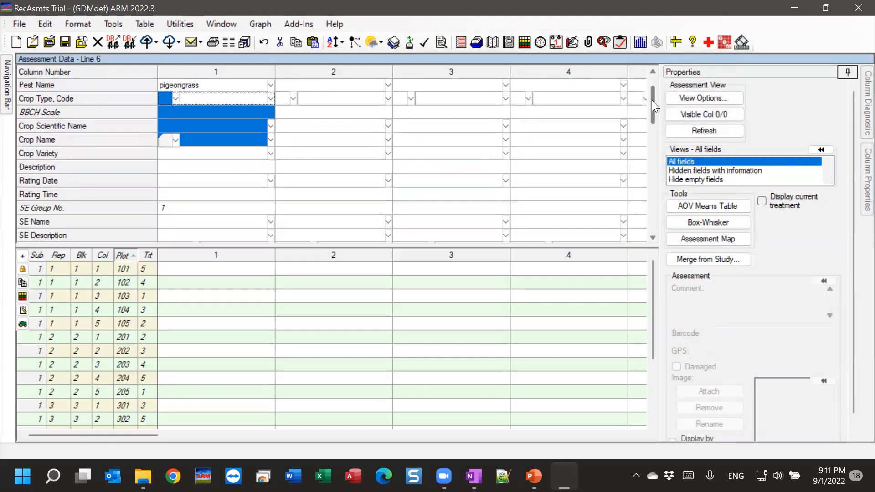
{"action": "left_click", "coordinate": [198, 169]}
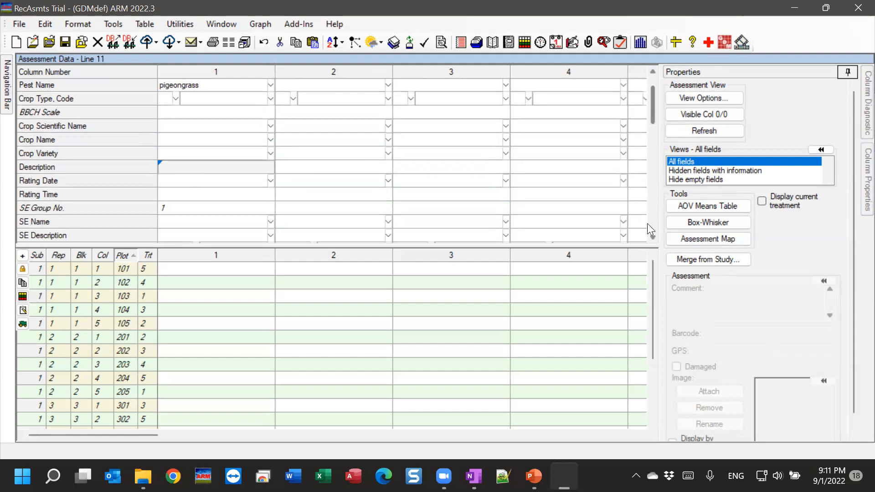
{"action": "scroll", "coordinate": [651, 235], "scroll_direction": "down", "scroll_amount": 3}
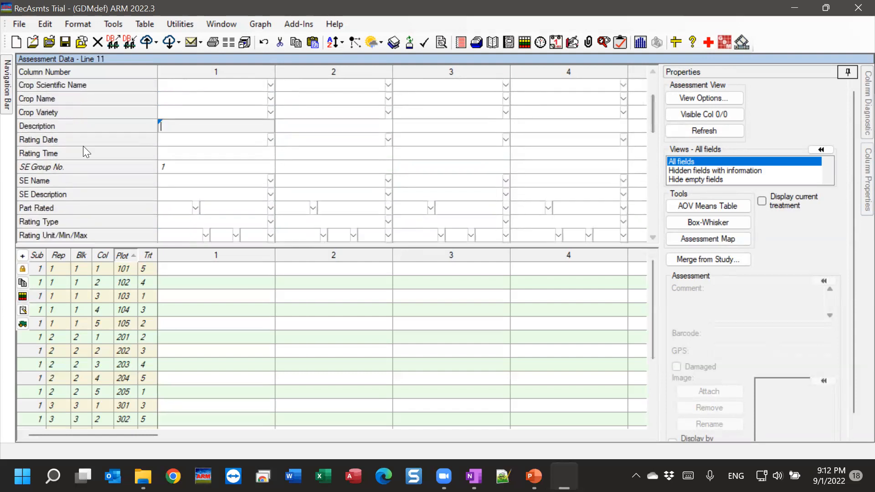
{"action": "left_click", "coordinate": [203, 144]}
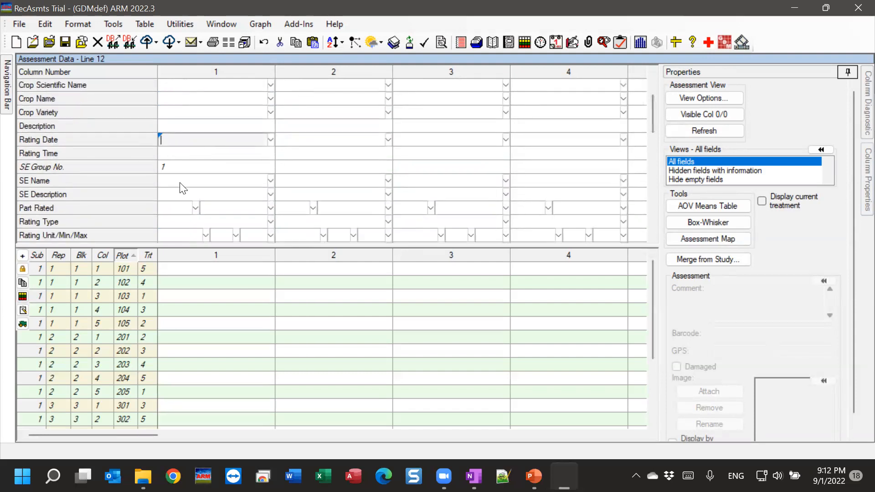
{"action": "double_click", "coordinate": [188, 140]}
{"action": "left_click", "coordinate": [273, 140]}
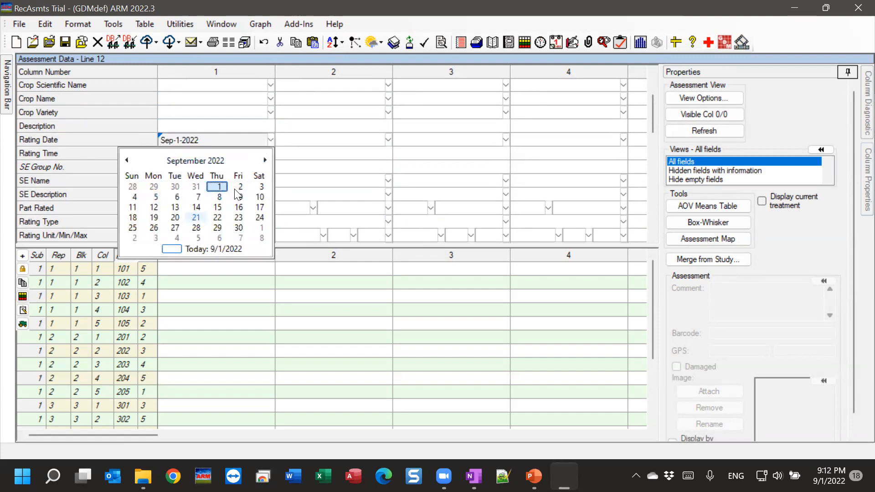
{"action": "left_click", "coordinate": [215, 186]}
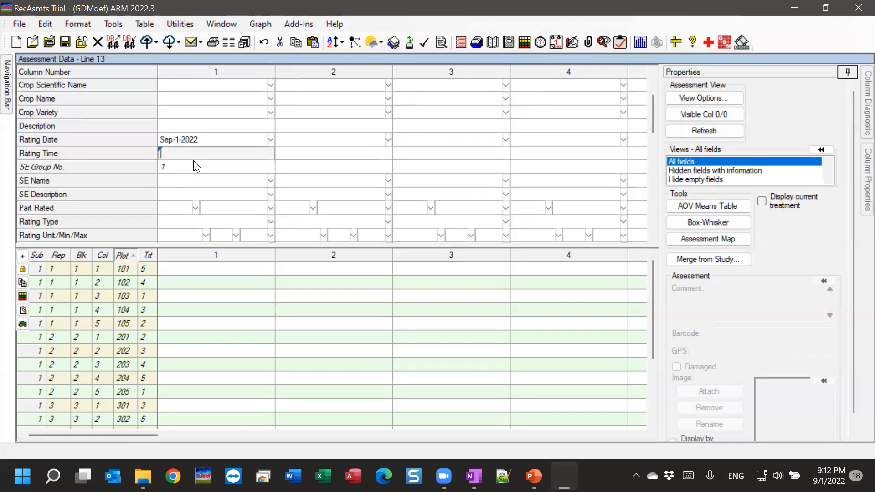
{"action": "scroll", "coordinate": [215, 163], "scroll_direction": "down", "scroll_amount": 1}
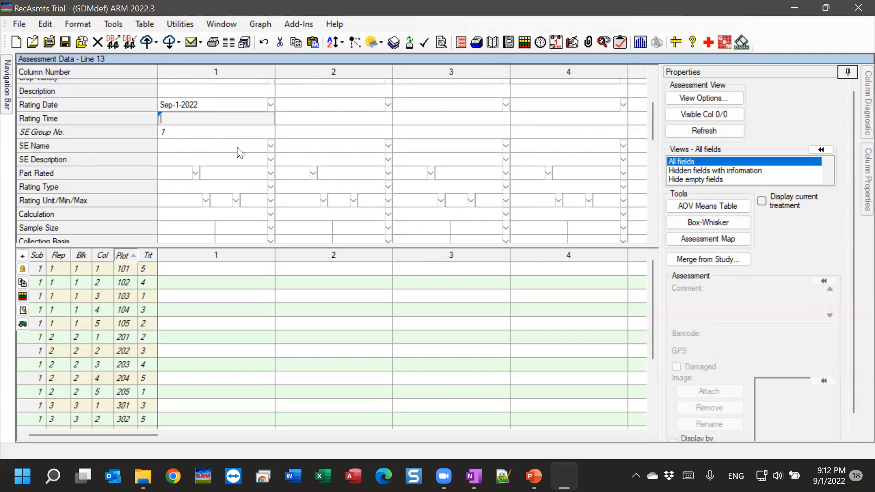
Enter "pest stand count" as column 1's Description
{"action": "left_click", "coordinate": [173, 160]}
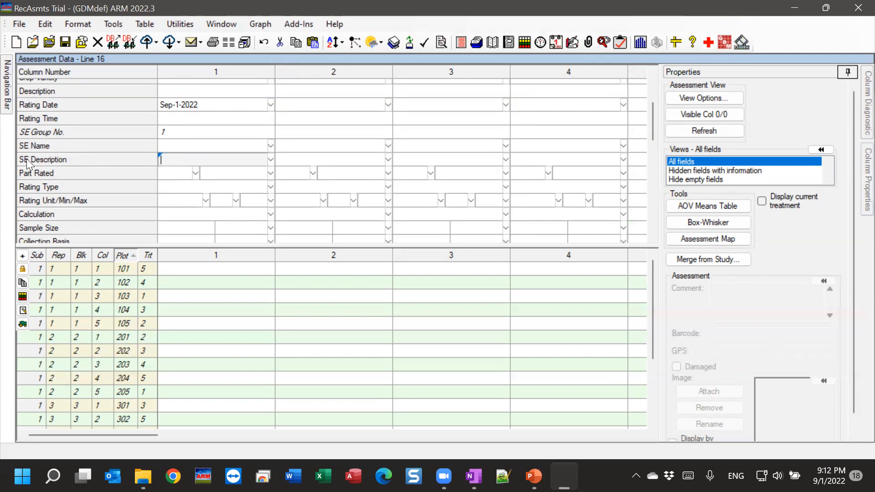
{"action": "left_click", "coordinate": [654, 72]}
{"action": "left_click", "coordinate": [654, 72]}
{"action": "left_click", "coordinate": [654, 72]}
{"action": "left_click", "coordinate": [654, 72]}
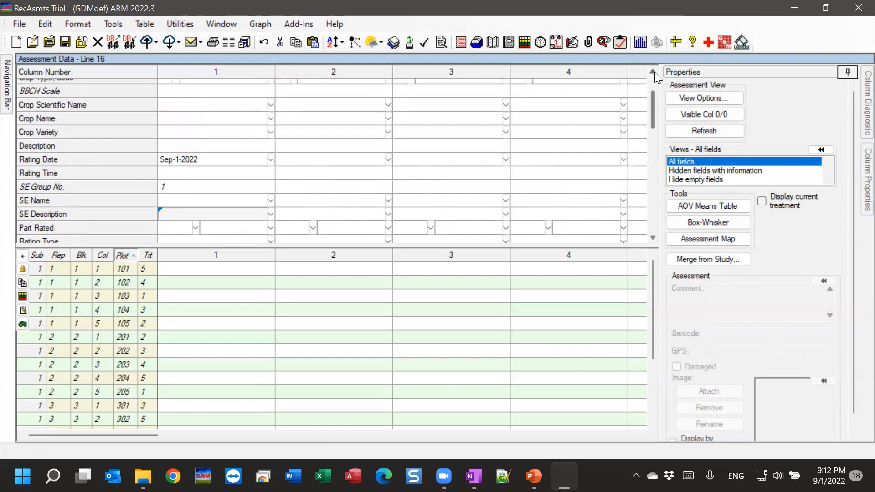
{"action": "left_click", "coordinate": [654, 71]}
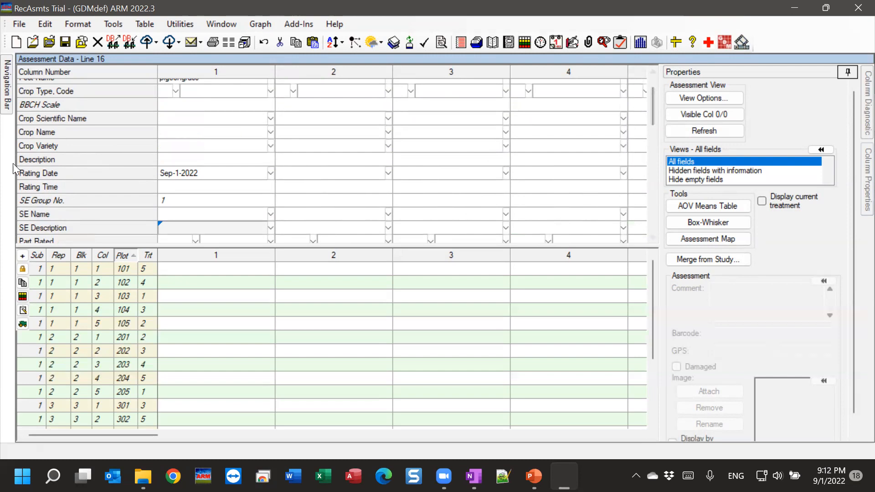
{"action": "left_click", "coordinate": [41, 157]}
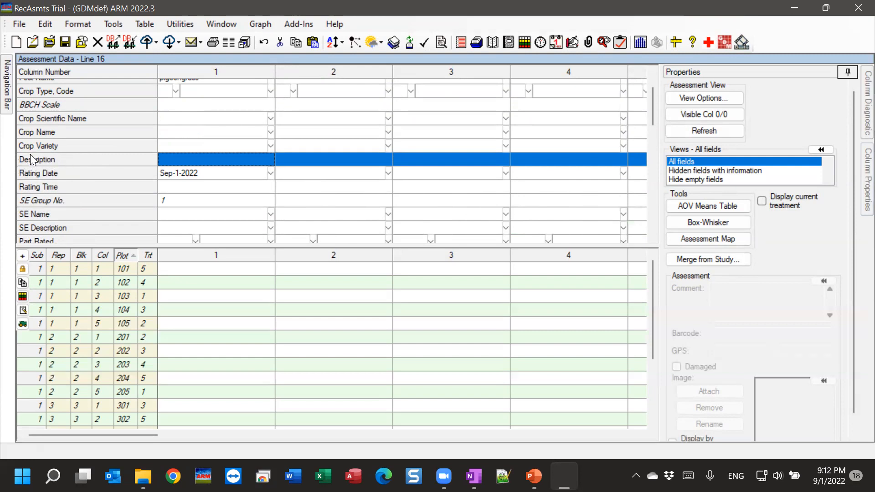
{"action": "left_click", "coordinate": [206, 159]}
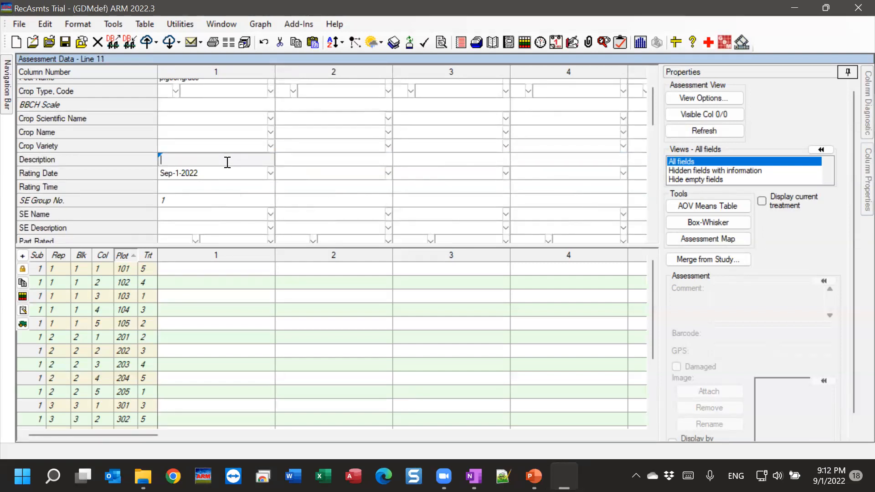
{"action": "type", "text": "pest stand count"}
Highlight the Description row and the rows from Crop Type, Code to Crop Variety, and clear column 1's Description
{"action": "left_click", "coordinate": [40, 160]}
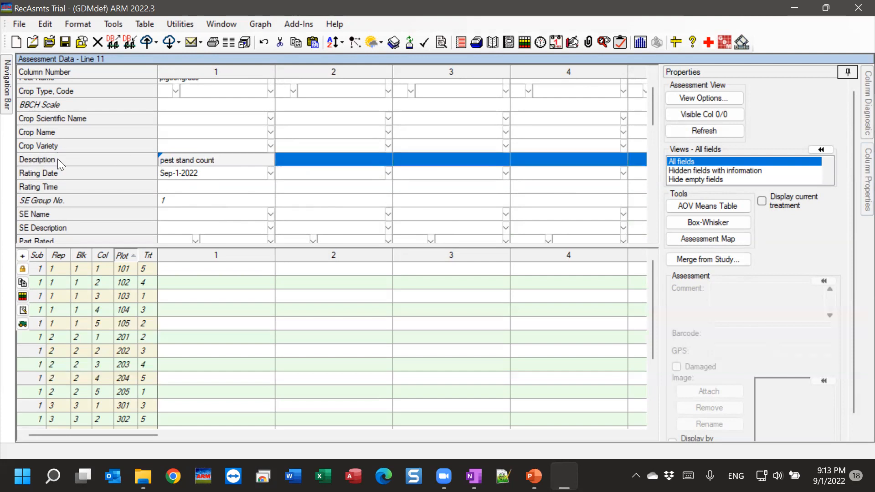
{"action": "left_click_drag", "start_coordinate": [28, 93], "coordinate": [29, 147]}
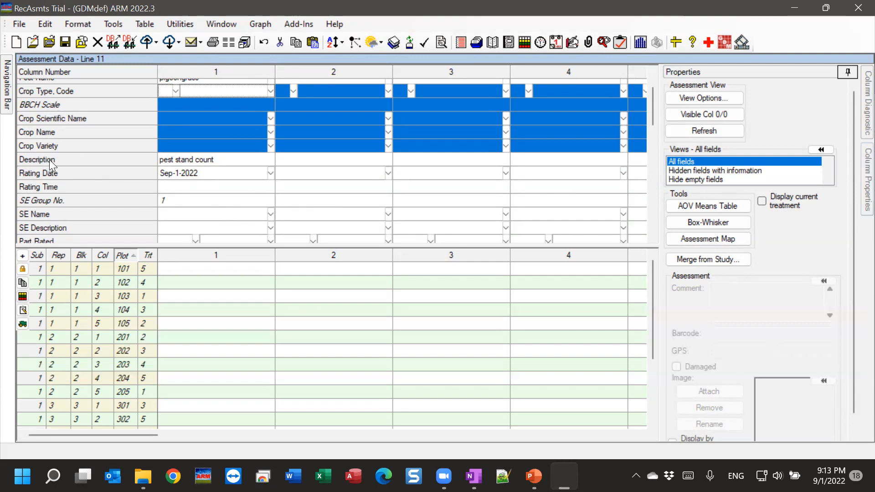
{"action": "left_click", "coordinate": [201, 159]}
{"action": "left_click", "coordinate": [200, 160]}
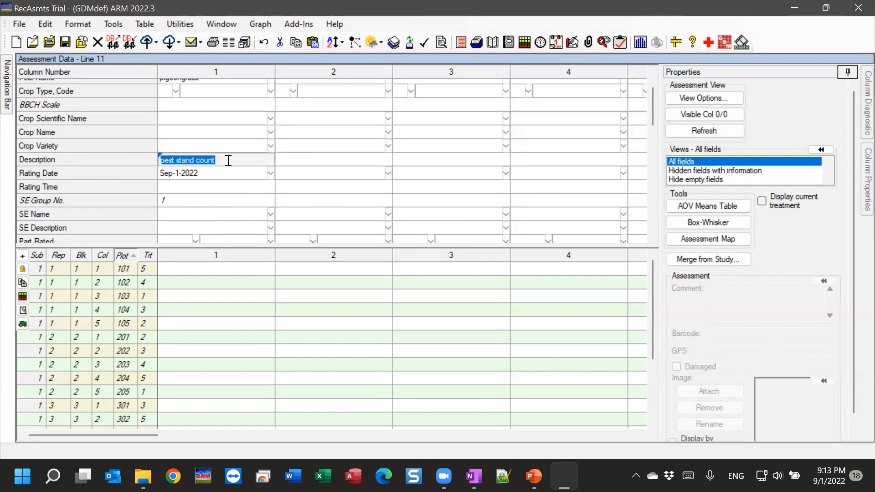
{"action": "key", "text": "Delete"}
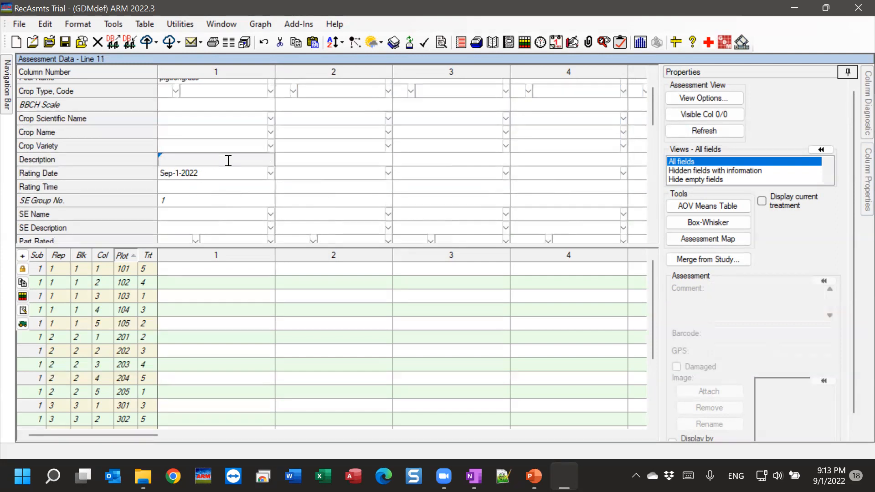
Enter "pest stand count" as column 1's SE Description
{"action": "left_click", "coordinate": [169, 228]}
{"action": "left_click", "coordinate": [170, 226]}
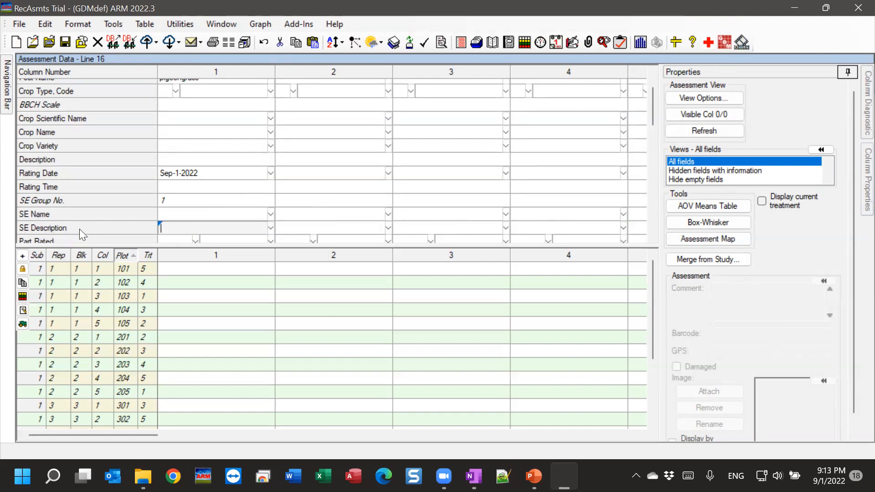
{"action": "scroll", "coordinate": [245, 204], "scroll_direction": "down", "scroll_amount": 1}
{"action": "type", "text": "pest "}
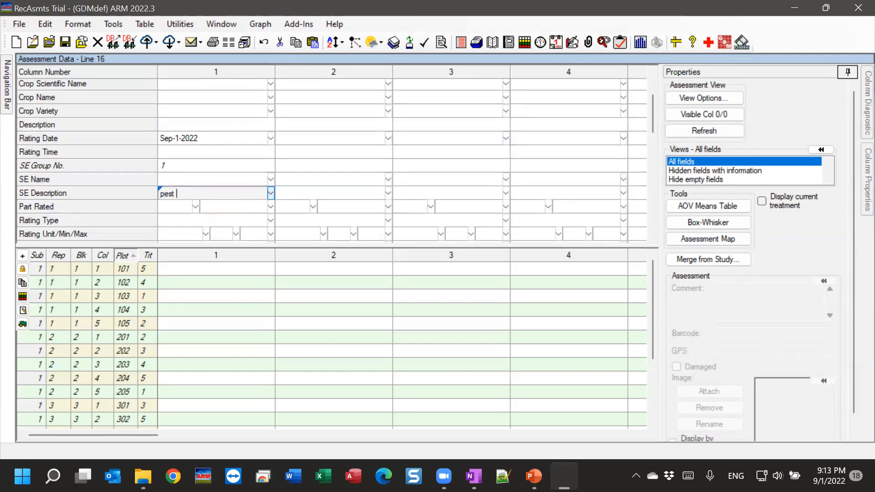
{"action": "type", "text": "stand"}
{"action": "key", "text": "BackSpace"}
{"action": "key", "text": "BackSpace"}
{"action": "type", "text": "and"}
{"action": "type", "text": "nt"}
{"action": "left_click", "coordinate": [173, 222]}
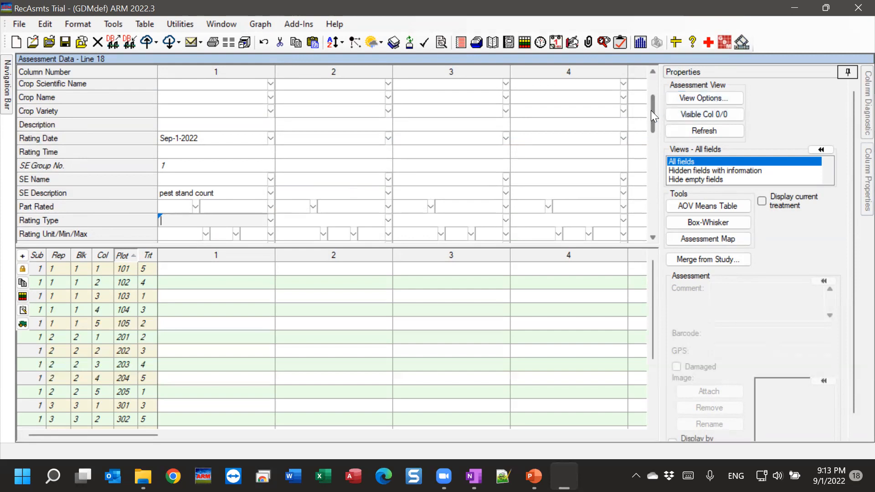
Review column 1's SE Description entry and highlight the rows from Part Rated to Rating Unit/Min/Max
{"action": "scroll", "coordinate": [652, 111], "scroll_direction": "down", "scroll_amount": 1}
{"action": "left_click_drag", "start_coordinate": [650, 111], "coordinate": [649, 141]}
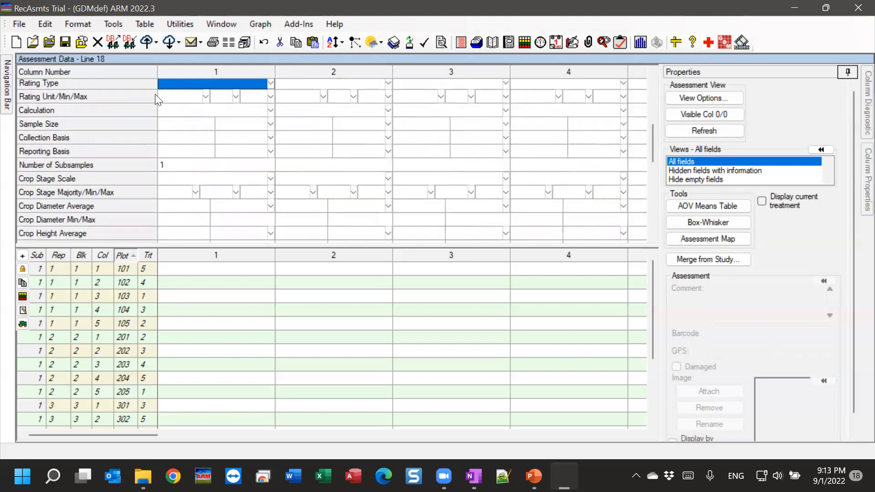
{"action": "left_click", "coordinate": [655, 72]}
{"action": "left_click", "coordinate": [654, 72]}
{"action": "left_click", "coordinate": [654, 73]}
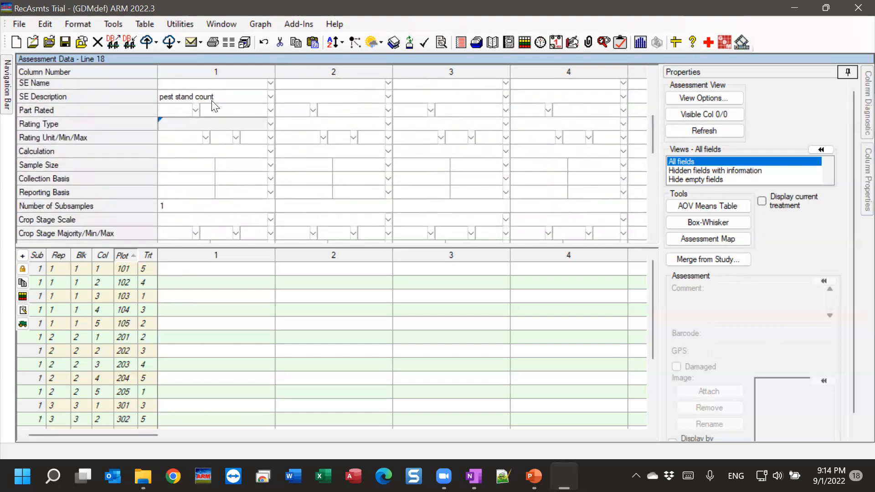
{"action": "left_click", "coordinate": [262, 97]}
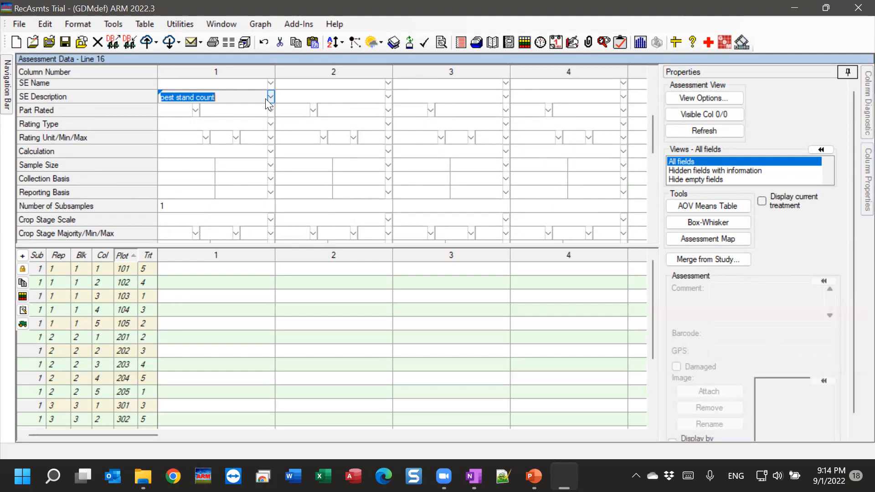
{"action": "left_click", "coordinate": [229, 98]}
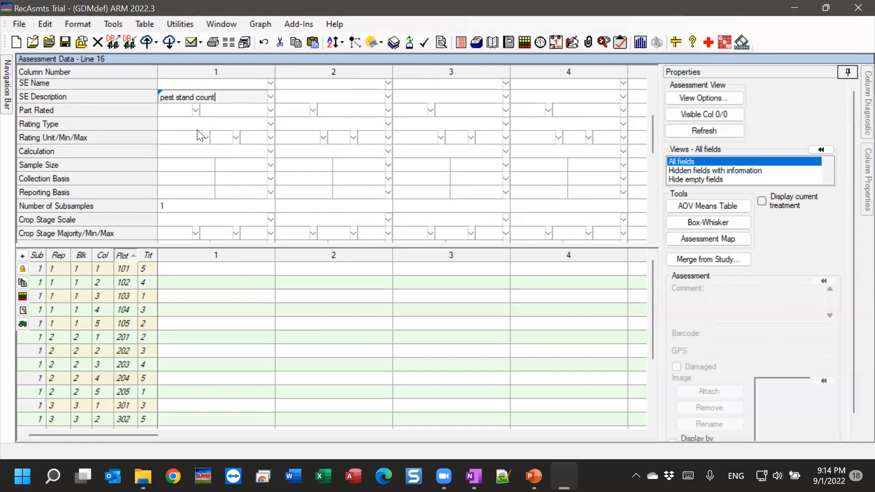
{"action": "key", "text": "Return"}
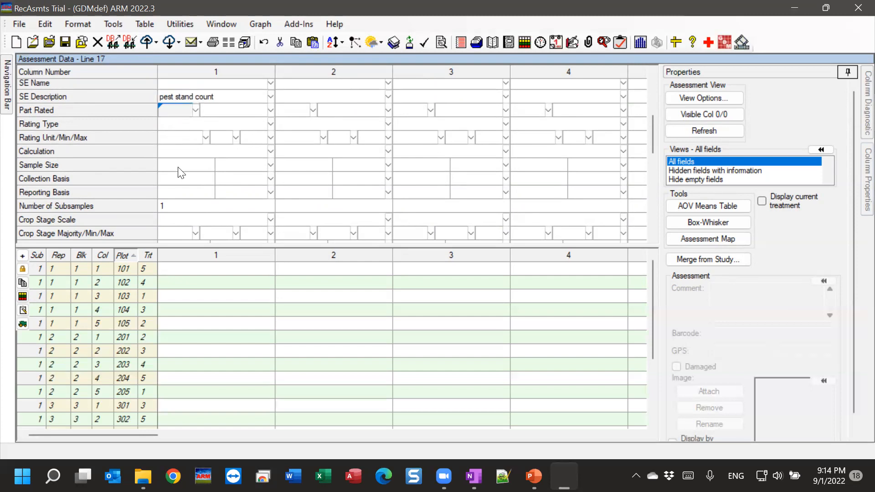
{"action": "left_click_drag", "start_coordinate": [79, 107], "coordinate": [83, 139]}
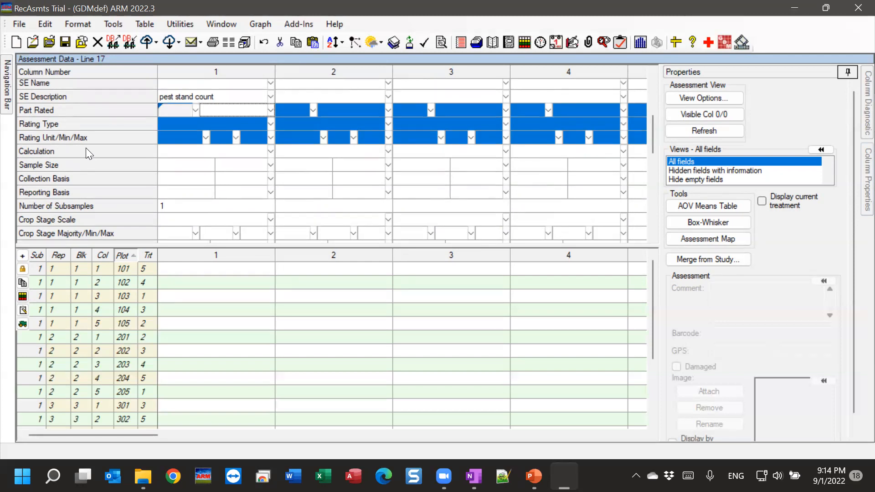
Open column 1's Part Rated list and browse the available codes and their descriptions
{"action": "left_click", "coordinate": [185, 109]}
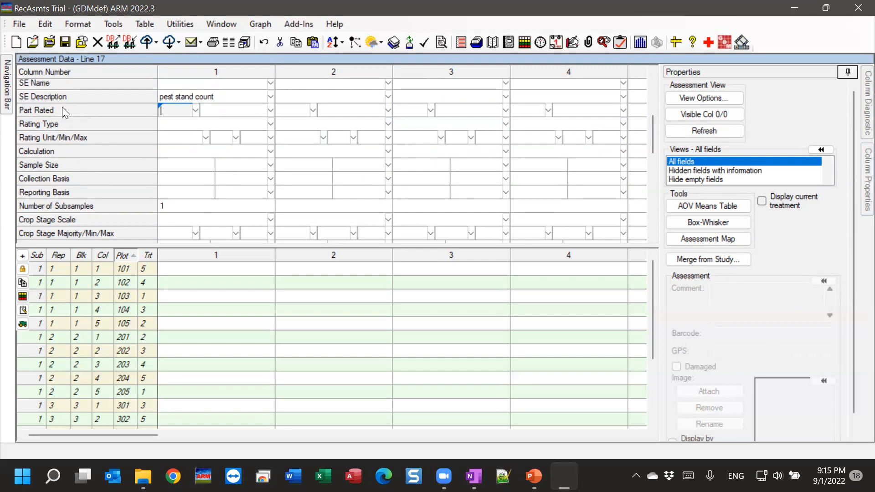
{"action": "left_click", "coordinate": [195, 110]}
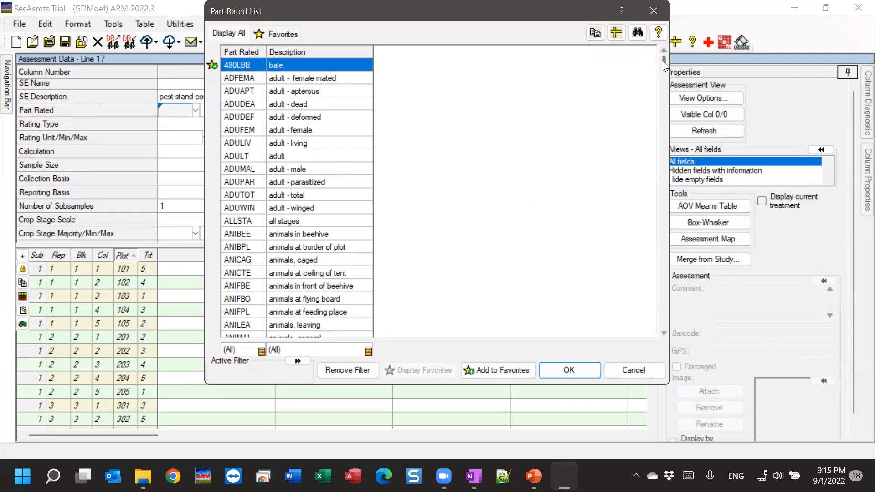
{"action": "scroll", "coordinate": [351, 193], "scroll_direction": "down", "scroll_amount": 7}
{"action": "scroll", "coordinate": [350, 195], "scroll_direction": "down", "scroll_amount": 11}
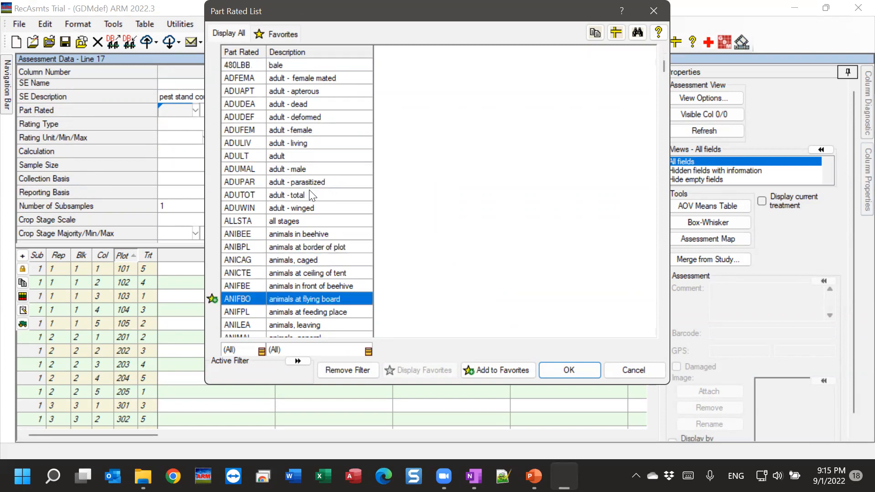
{"action": "scroll", "coordinate": [312, 195], "scroll_direction": "up", "scroll_amount": 11}
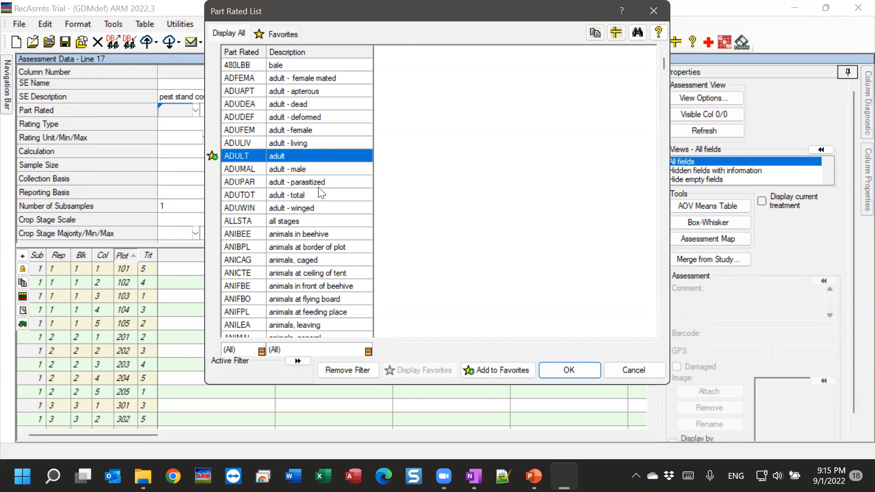
{"action": "left_click", "coordinate": [316, 172]}
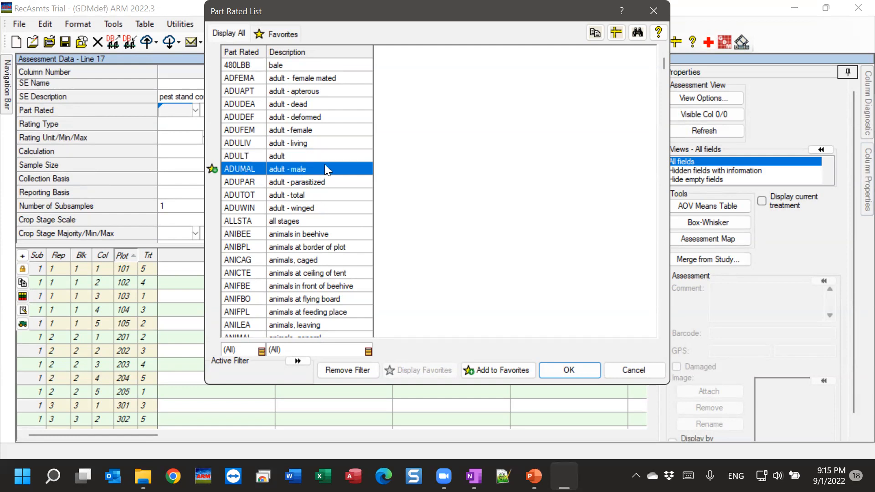
{"action": "left_click", "coordinate": [310, 106]}
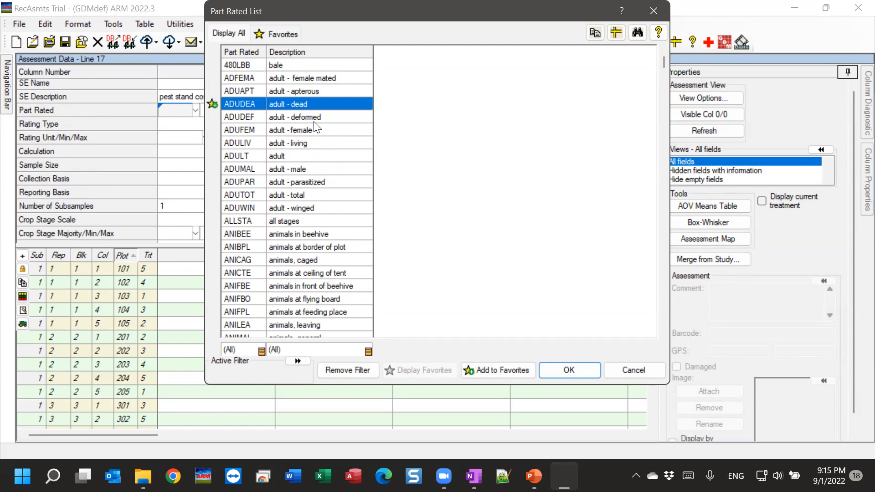
{"action": "left_click", "coordinate": [321, 209]}
{"action": "scroll", "coordinate": [389, 227], "scroll_direction": "down", "scroll_amount": 7}
{"action": "left_click_drag", "start_coordinate": [664, 67], "coordinate": [660, 109]}
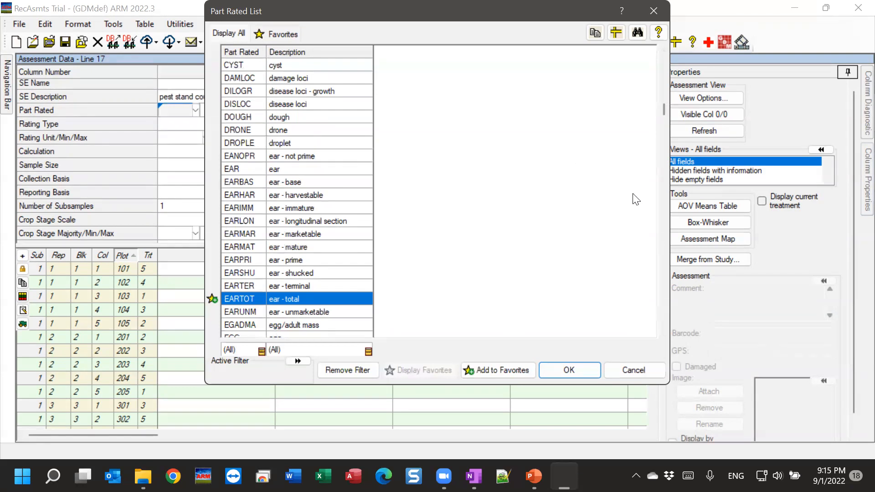
{"action": "scroll", "coordinate": [522, 177], "scroll_direction": "down", "scroll_amount": 2}
{"action": "scroll", "coordinate": [521, 177], "scroll_direction": "down", "scroll_amount": 3}
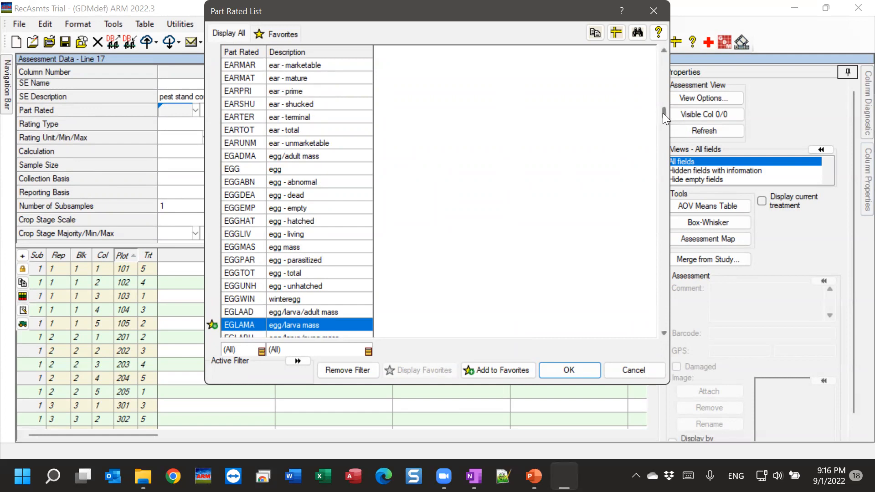
{"action": "key", "text": "Down"}
{"action": "key", "text": "Down"}
{"action": "key", "text": "Down"}
{"action": "key", "text": "Down"}
{"action": "key", "text": "Down"}
{"action": "key", "text": "Down"}
{"action": "key", "text": "Down"}
{"action": "key", "text": "Down"}
{"action": "key", "text": "Down"}
{"action": "key", "text": "Down"}
{"action": "key", "text": "Down"}
{"action": "key", "text": "Down"}
{"action": "key", "text": "Down"}
{"action": "key", "text": "Down"}
{"action": "key", "text": "Down"}
{"action": "key", "text": "Down"}
{"action": "key", "text": "Down"}
{"action": "key", "text": "Down"}
{"action": "key", "text": "Down"}
{"action": "key", "text": "Down"}
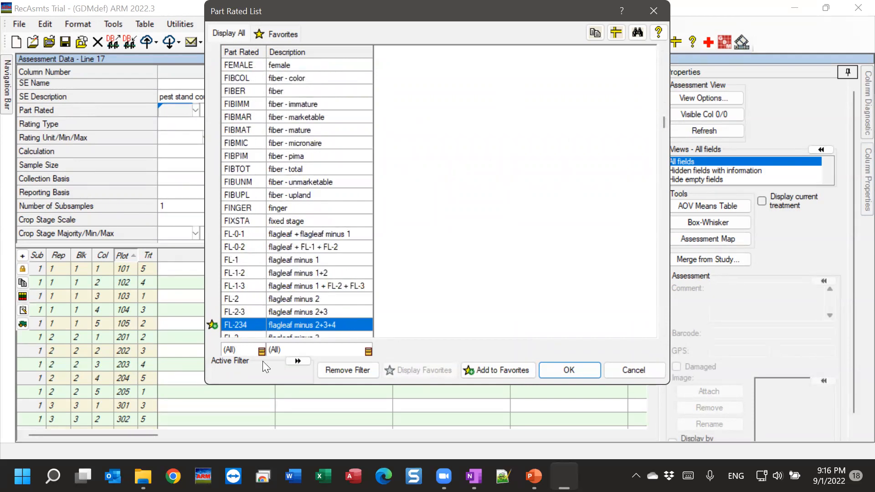
Filter the Part Rated list to descriptions containing "plant"
{"action": "left_click", "coordinate": [294, 347]}
{"action": "type", "text": "plant"}
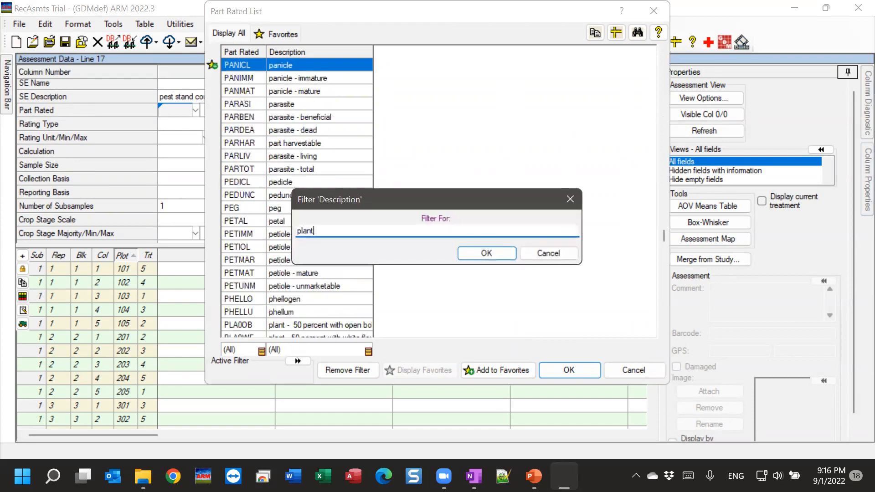
{"action": "key", "text": "Return"}
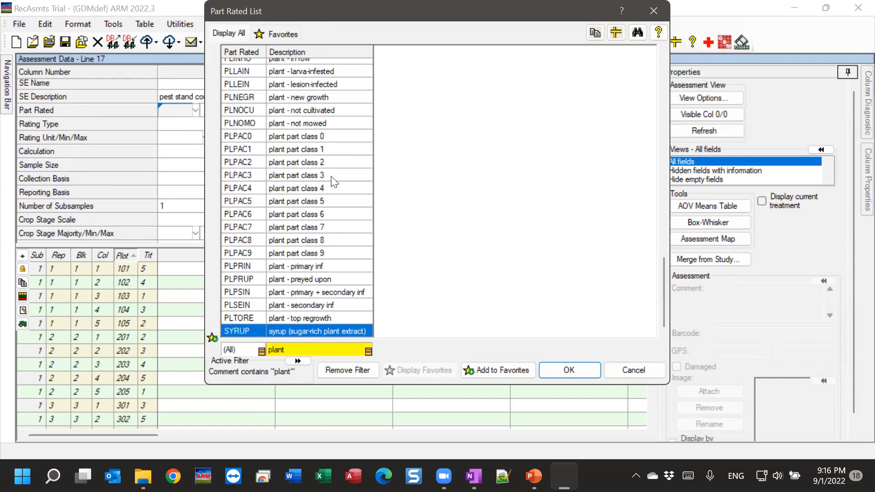
Compare the plant codes PLANT and PLATOT, and set column 1's part rated to PLANT
{"action": "key", "text": "Up"}
{"action": "key", "text": "Up"}
{"action": "key", "text": "Up"}
{"action": "key", "text": "Up"}
{"action": "key", "text": "Up"}
{"action": "key", "text": "Up"}
{"action": "key", "text": "Up"}
{"action": "key", "text": "Up"}
{"action": "key", "text": "Up"}
{"action": "key", "text": "Up"}
{"action": "key", "text": "Up"}
{"action": "key", "text": "Up"}
{"action": "key", "text": "Up"}
{"action": "key", "text": "Up"}
{"action": "key", "text": "Up"}
{"action": "key", "text": "Up"}
{"action": "key", "text": "Up"}
{"action": "key", "text": "Up"}
{"action": "key", "text": "Up"}
{"action": "key", "text": "Up"}
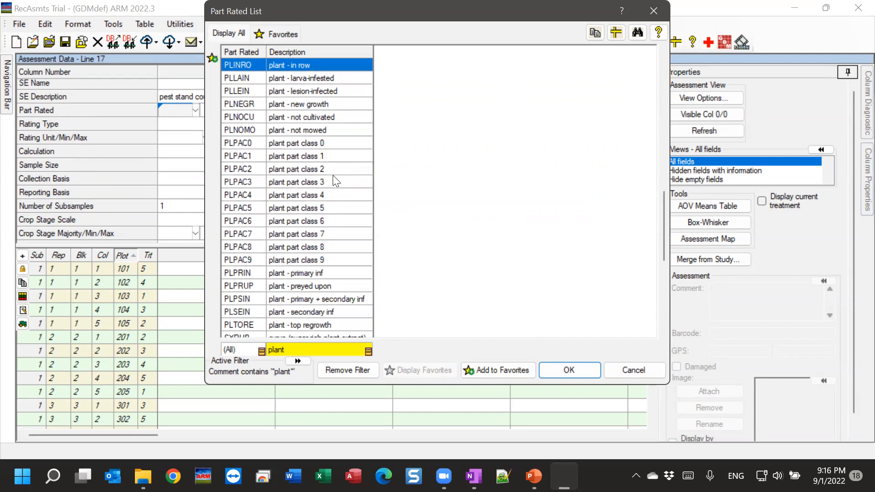
{"action": "key", "text": "Up"}
{"action": "key", "text": "Up"}
{"action": "key", "text": "Up"}
{"action": "key", "text": "Up"}
{"action": "key", "text": "Up"}
{"action": "key", "text": "Up"}
{"action": "key", "text": "Up"}
{"action": "key", "text": "Up"}
{"action": "key", "text": "Up"}
{"action": "key", "text": "Up"}
{"action": "key", "text": "Up"}
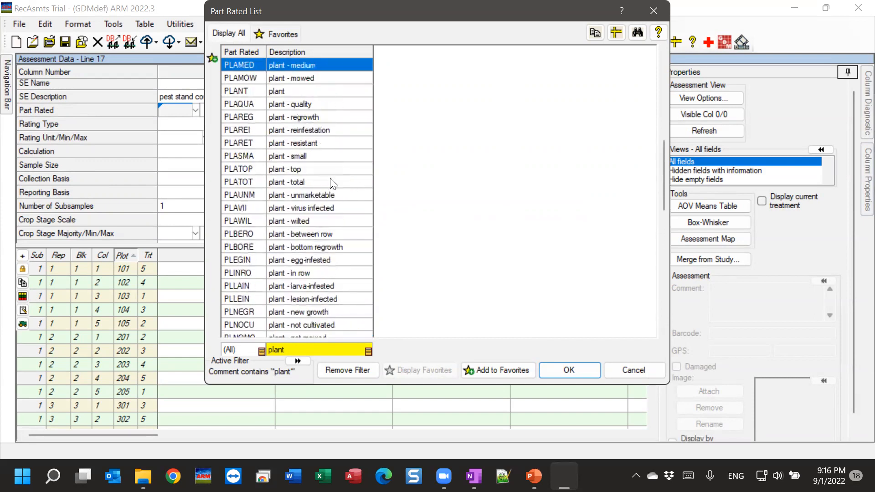
{"action": "left_click", "coordinate": [315, 92]}
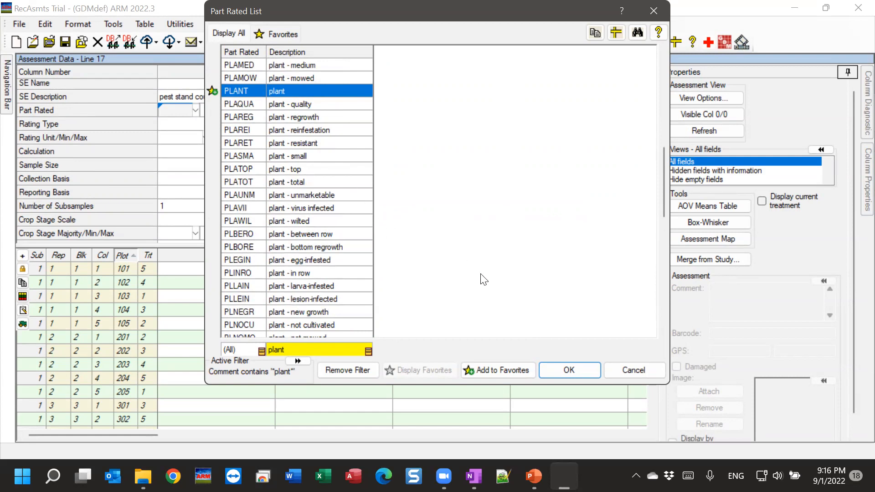
{"action": "left_click", "coordinate": [310, 183]}
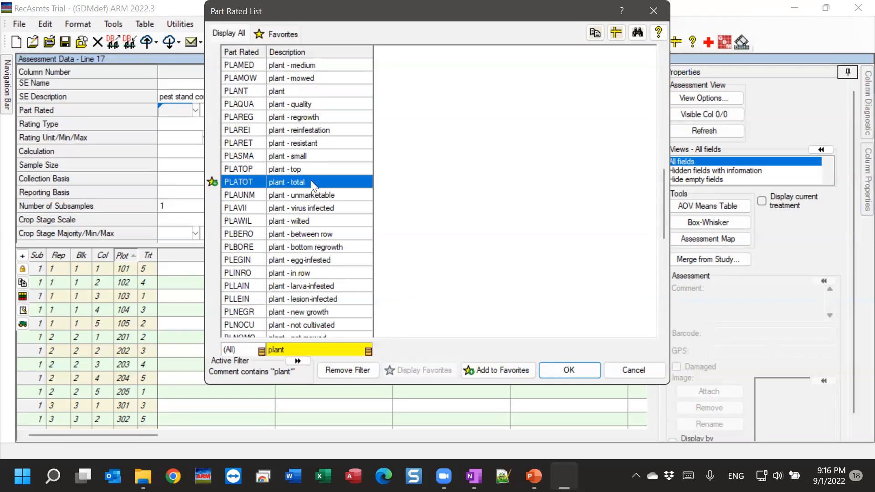
{"action": "left_click", "coordinate": [287, 91]}
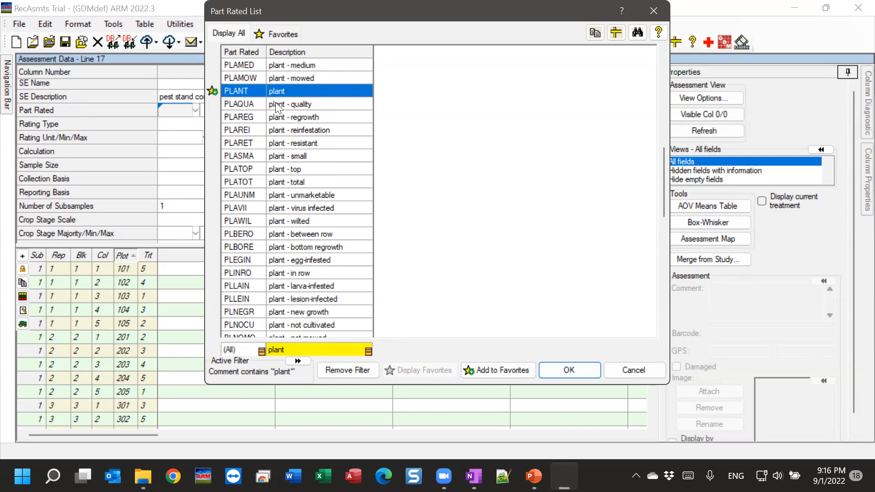
{"action": "left_click", "coordinate": [569, 370]}
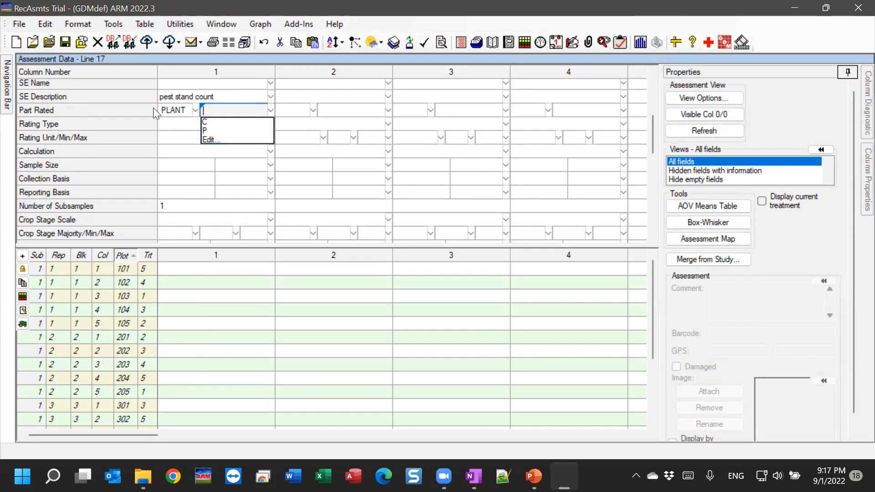
Set column 1's second Part Rated entry to P and browse the Rating Type list as far as the count codes
{"action": "left_click", "coordinate": [215, 130]}
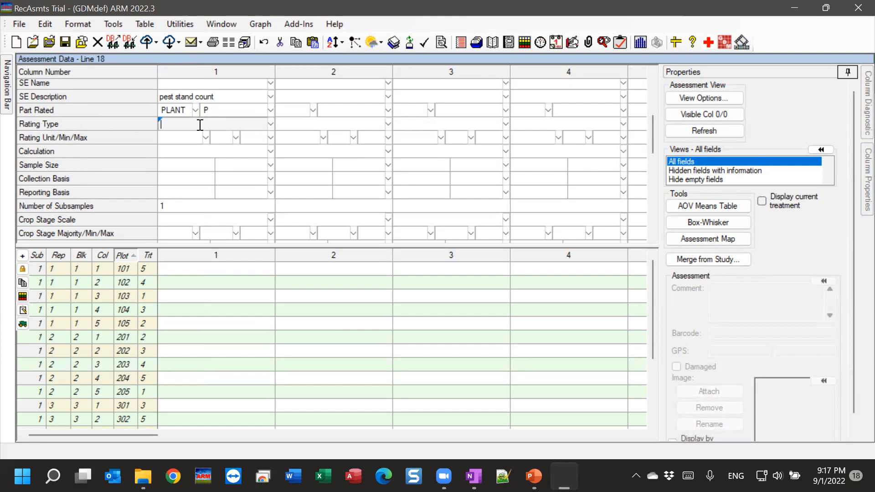
{"action": "left_click", "coordinate": [270, 124]}
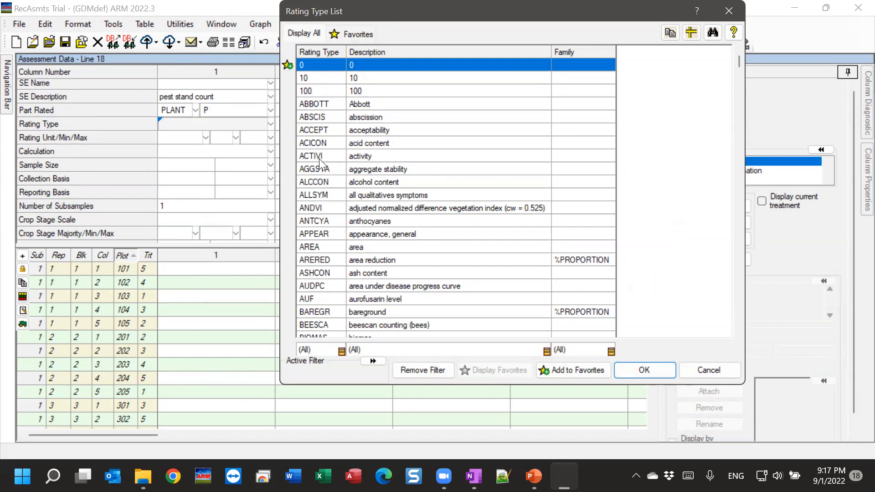
{"action": "left_click", "coordinate": [319, 159]}
{"action": "scroll", "coordinate": [455, 208], "scroll_direction": "down", "scroll_amount": 7}
{"action": "scroll", "coordinate": [461, 220], "scroll_direction": "down", "scroll_amount": 17}
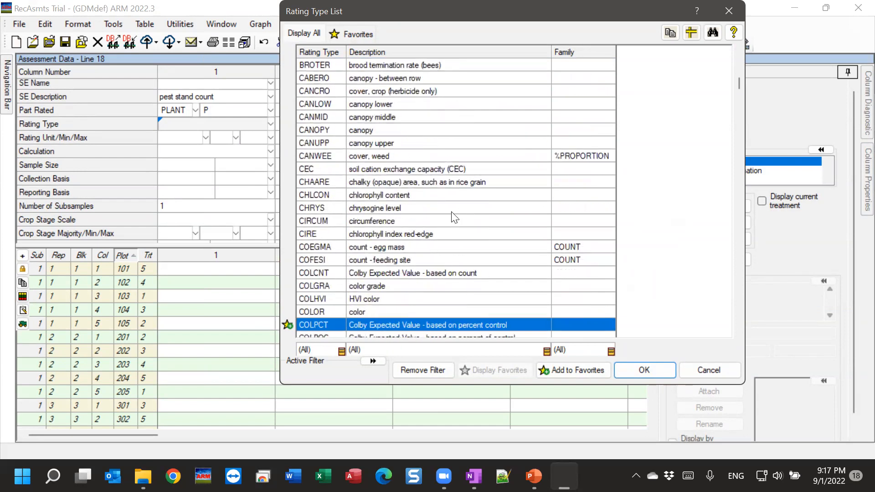
{"action": "scroll", "coordinate": [474, 200], "scroll_direction": "down", "scroll_amount": 20}
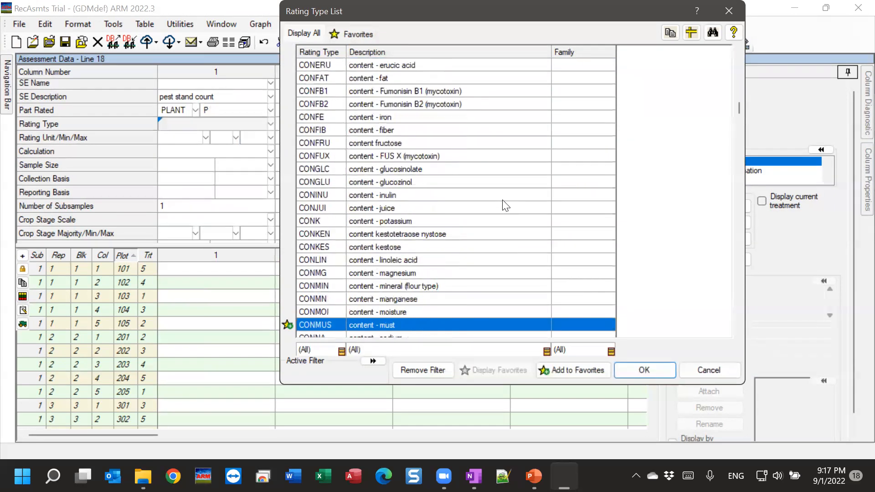
{"action": "scroll", "coordinate": [458, 207], "scroll_direction": "down", "scroll_amount": 9}
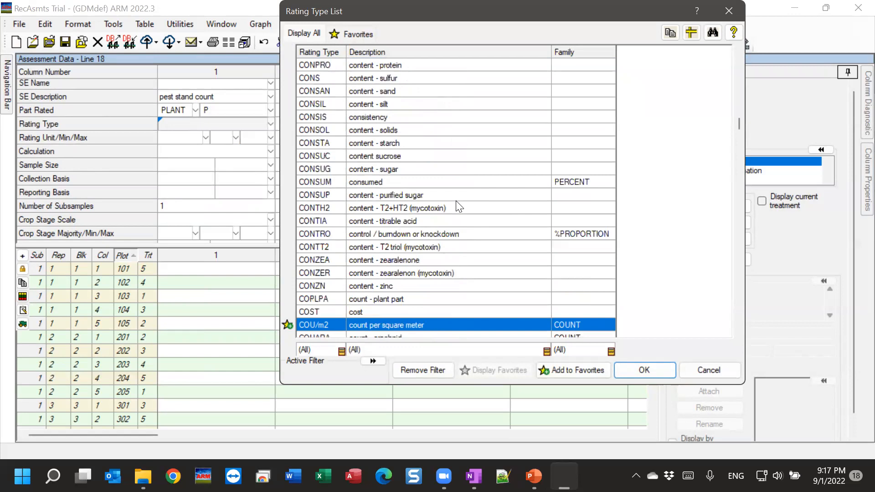
{"action": "scroll", "coordinate": [456, 206], "scroll_direction": "down", "scroll_amount": 20}
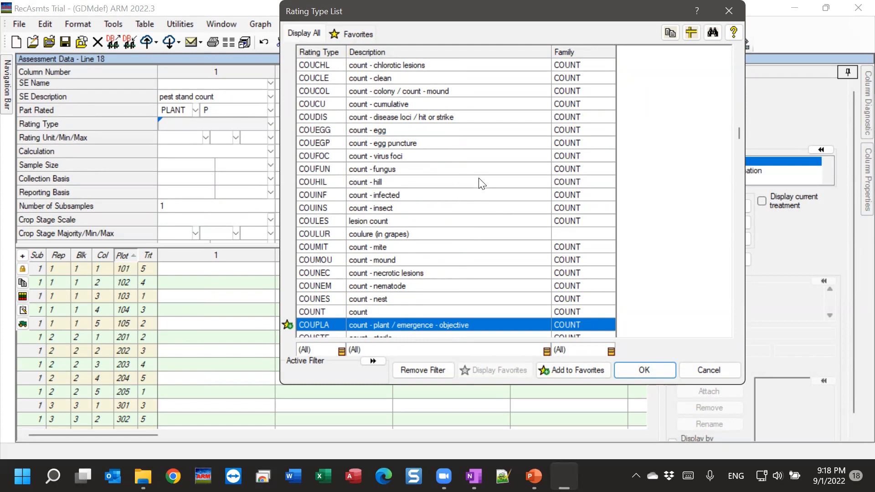
{"action": "scroll", "coordinate": [479, 178], "scroll_direction": "down", "scroll_amount": 10}
{"action": "scroll", "coordinate": [484, 184], "scroll_direction": "up", "scroll_amount": 10}
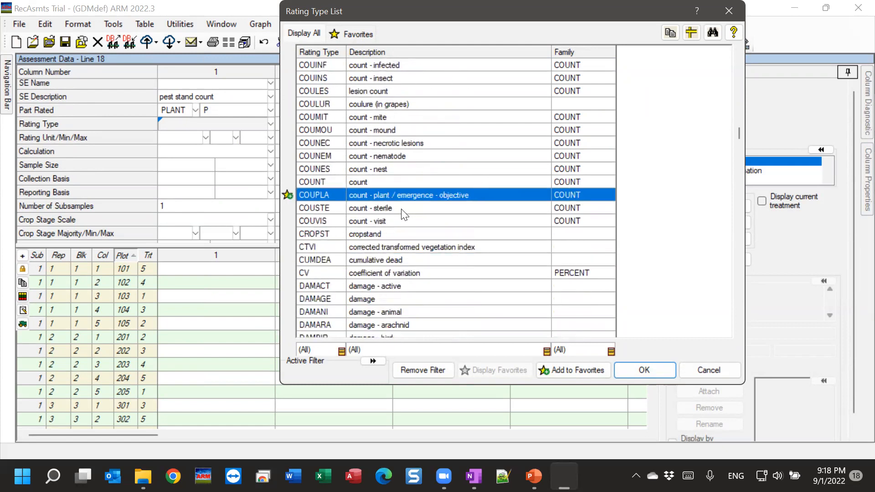
Compare the rating types COUNT and COUPLA, and look through the other codes in the COUNT family
{"action": "left_click", "coordinate": [360, 182]}
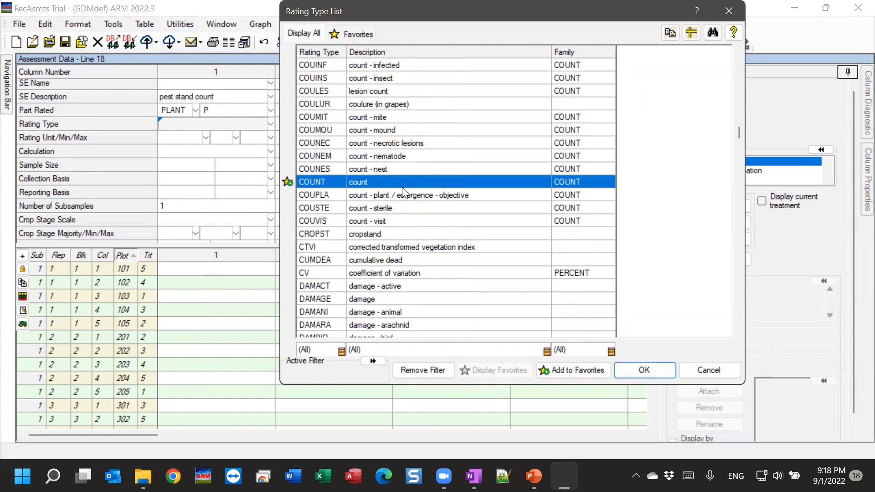
{"action": "left_click", "coordinate": [362, 194]}
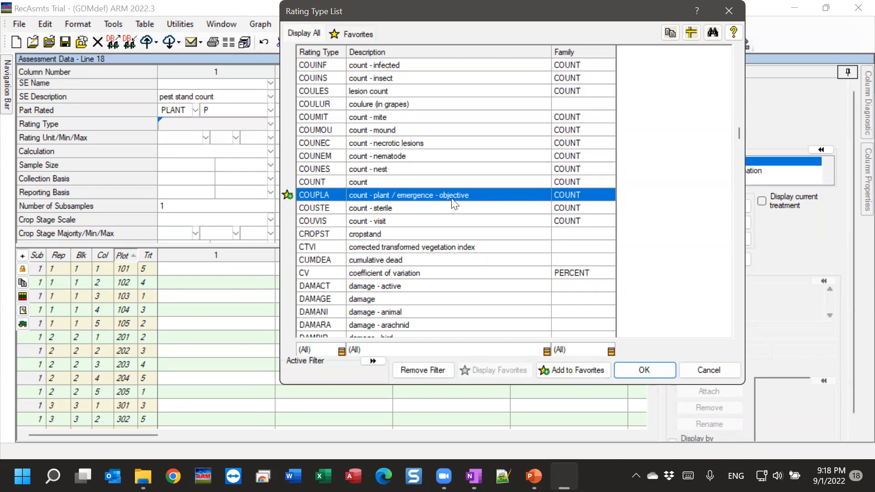
{"action": "key", "text": "Up"}
{"action": "key", "text": "Up"}
{"action": "key", "text": "Up"}
{"action": "key", "text": "Up"}
{"action": "key", "text": "Up"}
{"action": "key", "text": "Up"}
{"action": "key", "text": "Up"}
{"action": "key", "text": "Up"}
{"action": "key", "text": "Up"}
{"action": "key", "text": "Up"}
{"action": "key", "text": "Up"}
{"action": "key", "text": "Up"}
{"action": "key", "text": "Up"}
{"action": "key", "text": "Up"}
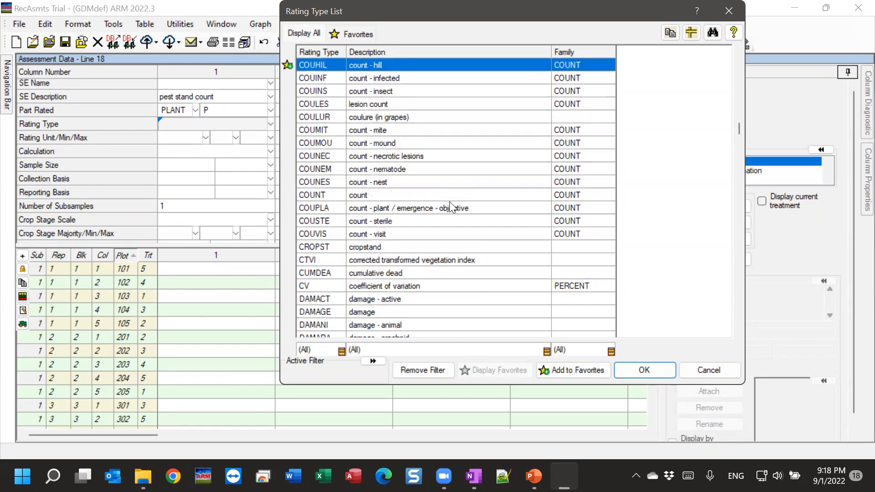
{"action": "key", "text": "Up"}
{"action": "key", "text": "Up"}
{"action": "key", "text": "Up"}
{"action": "key", "text": "Up"}
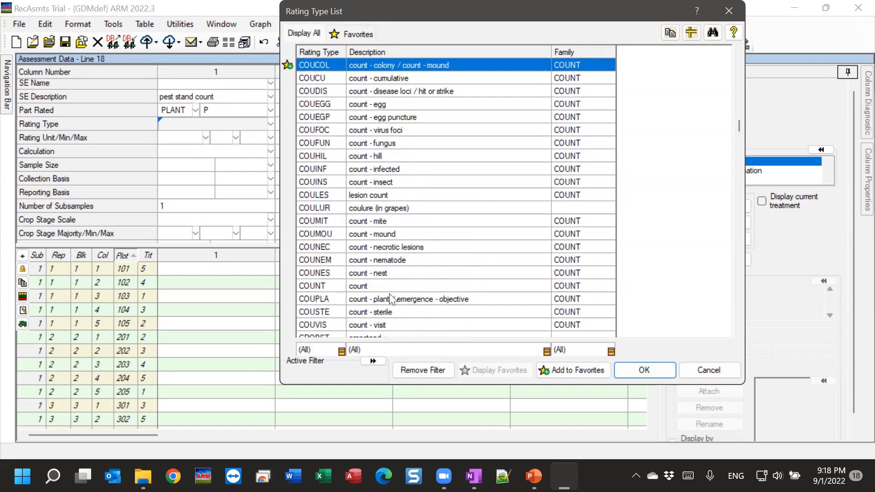
Weigh COUNT against COUPLA once more and set column 1's rating type to COUNT
{"action": "left_click", "coordinate": [389, 287]}
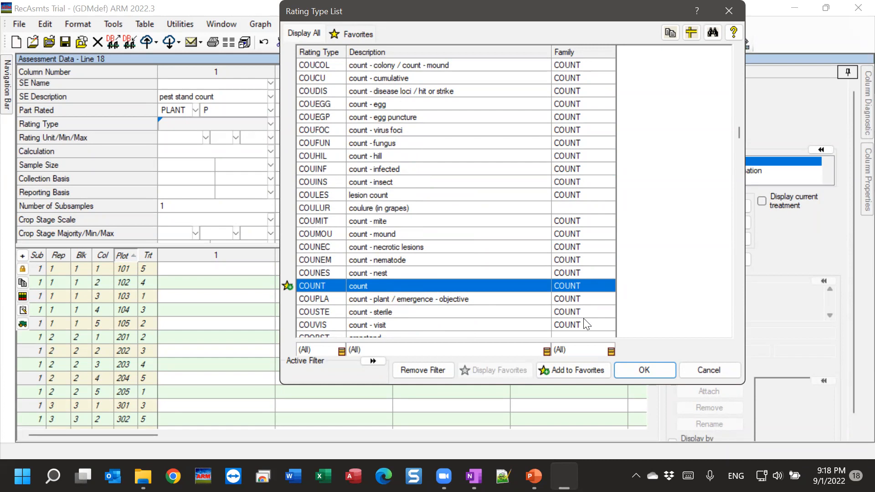
{"action": "left_click", "coordinate": [452, 302]}
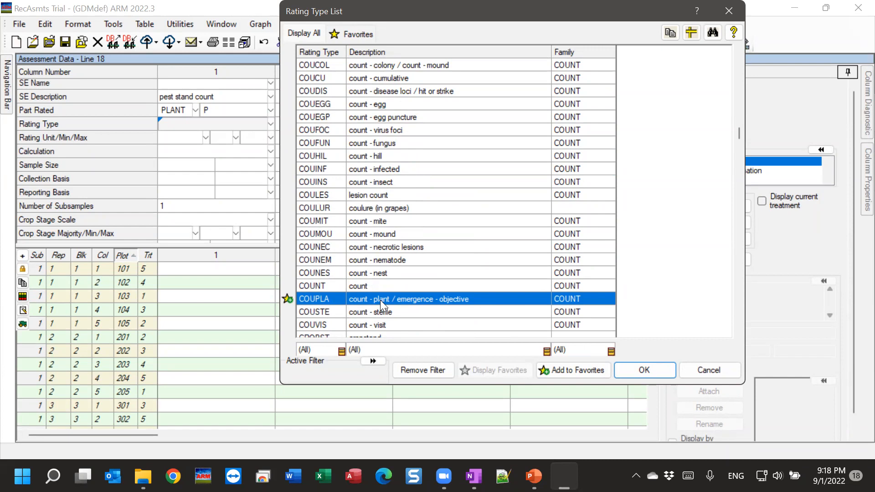
{"action": "left_click", "coordinate": [388, 284]}
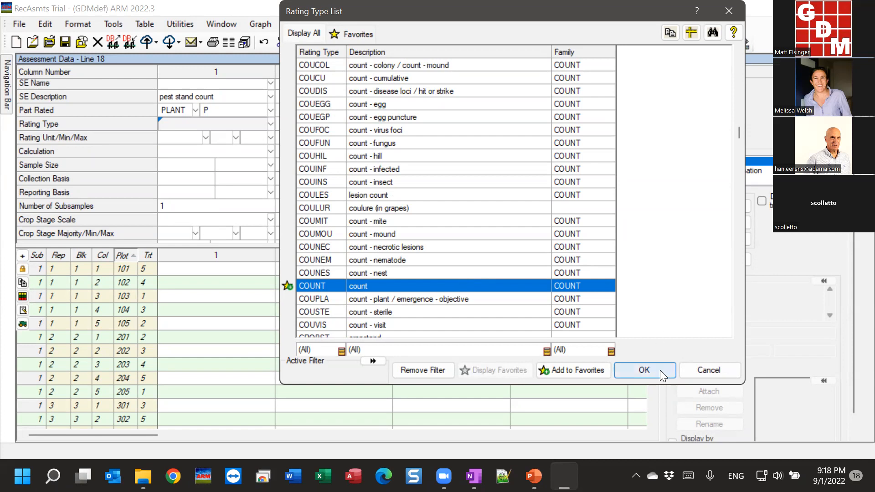
{"action": "left_click", "coordinate": [643, 370]}
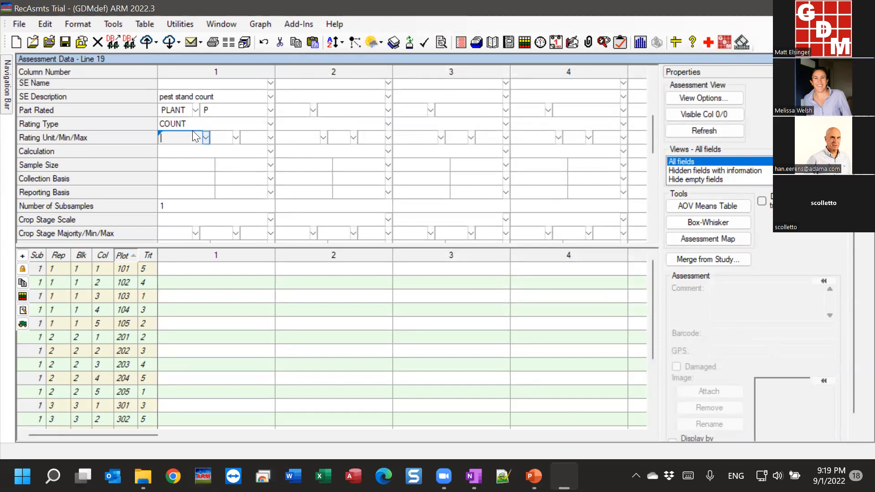
Open column 1's Rating Unit/Min/Max list, show all units in an enlarged window, and browse the codes
{"action": "left_click", "coordinate": [206, 138]}
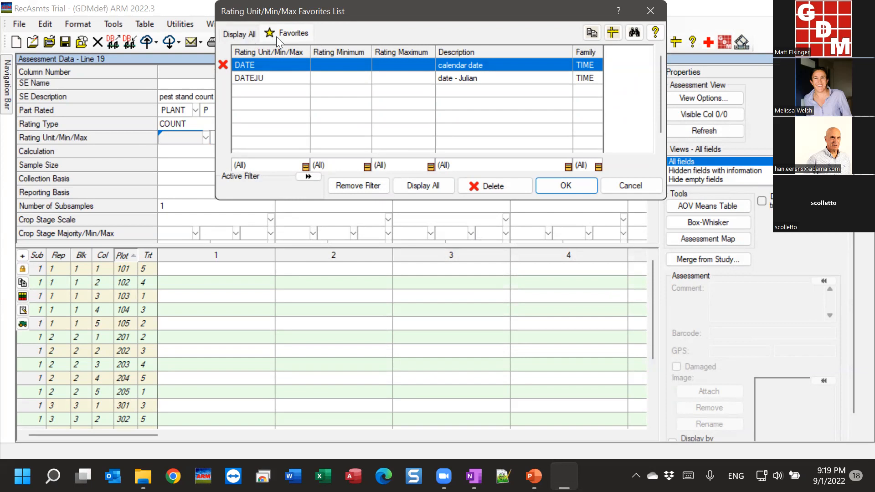
{"action": "left_click", "coordinate": [239, 35]}
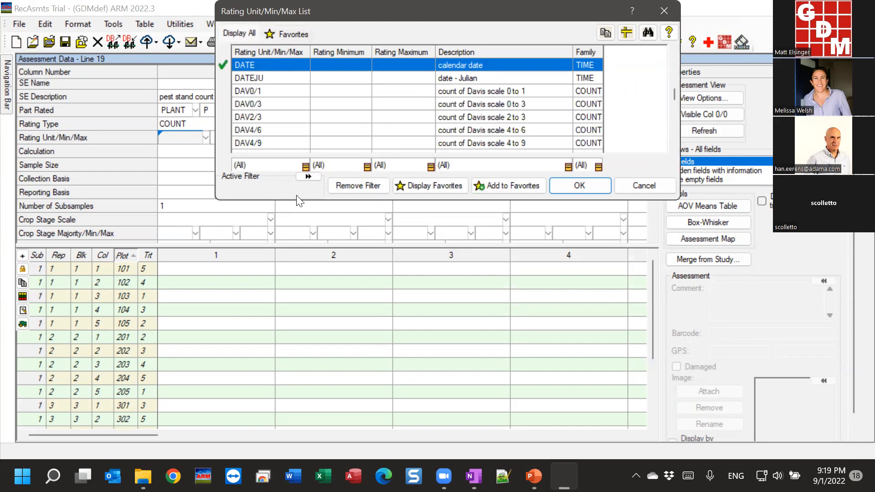
{"action": "left_click_drag", "start_coordinate": [296, 200], "coordinate": [295, 392]}
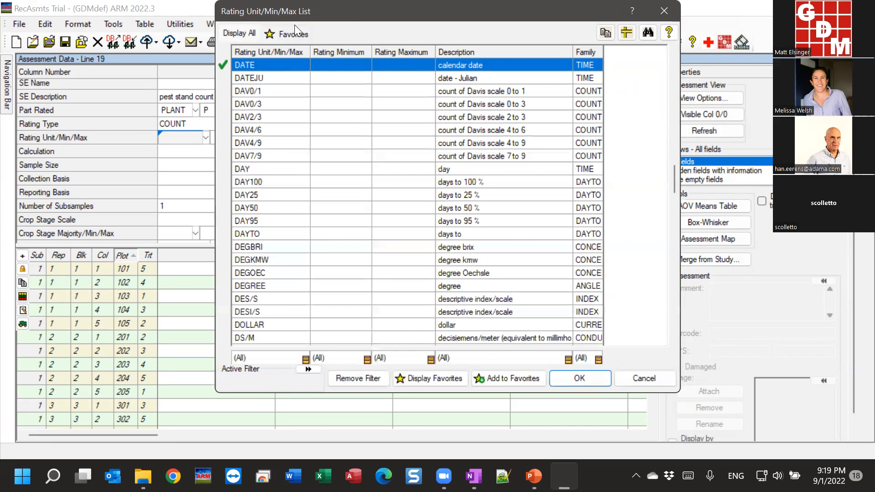
{"action": "key", "text": "Down"}
{"action": "key", "text": "Down"}
{"action": "key", "text": "Down"}
{"action": "key", "text": "Down"}
{"action": "key", "text": "Down"}
{"action": "key", "text": "Down"}
{"action": "key", "text": "Down"}
{"action": "key", "text": "Down"}
{"action": "key", "text": "Down"}
{"action": "key", "text": "Down"}
{"action": "key", "text": "Down"}
{"action": "key", "text": "Down"}
{"action": "key", "text": "Down"}
{"action": "key", "text": "Down"}
{"action": "key", "text": "Down"}
{"action": "key", "text": "Down"}
{"action": "key", "text": "Down"}
{"action": "key", "text": "Down"}
{"action": "key", "text": "Down"}
{"action": "key", "text": "Down"}
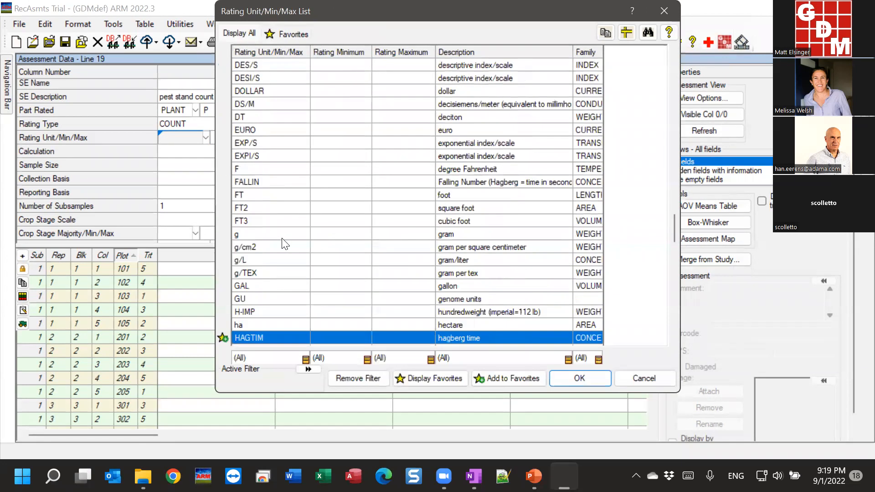
{"action": "key", "text": "Up"}
{"action": "key", "text": "Up"}
{"action": "key", "text": "Up"}
{"action": "key", "text": "Up"}
{"action": "key", "text": "Up"}
{"action": "key", "text": "Up"}
{"action": "key", "text": "Up"}
{"action": "key", "text": "Up"}
{"action": "key", "text": "Up"}
{"action": "key", "text": "Up"}
{"action": "key", "text": "Up"}
{"action": "key", "text": "Up"}
{"action": "key", "text": "Up"}
{"action": "key", "text": "Up"}
{"action": "key", "text": "Up"}
{"action": "key", "text": "Up"}
{"action": "key", "text": "Up"}
{"action": "key", "text": "Up"}
{"action": "key", "text": "Up"}
{"action": "key", "text": "Up"}
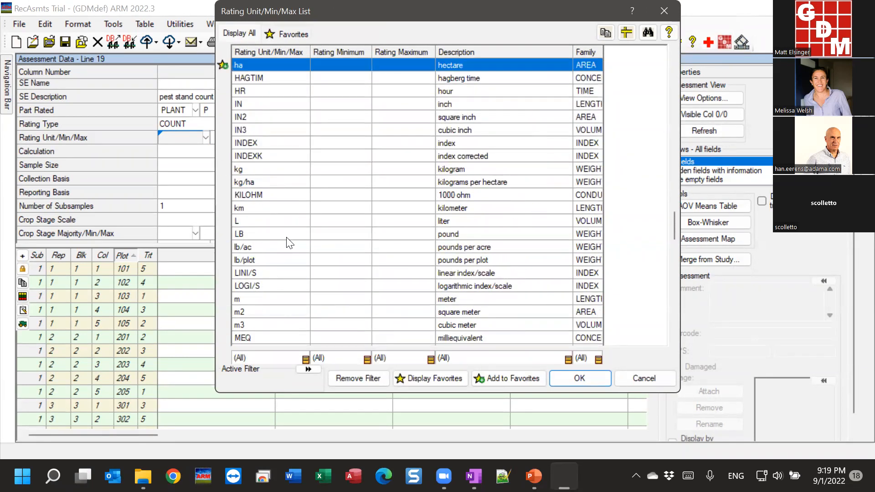
Compare the favorite rating units with the complete list of units
{"action": "left_click", "coordinate": [285, 35]}
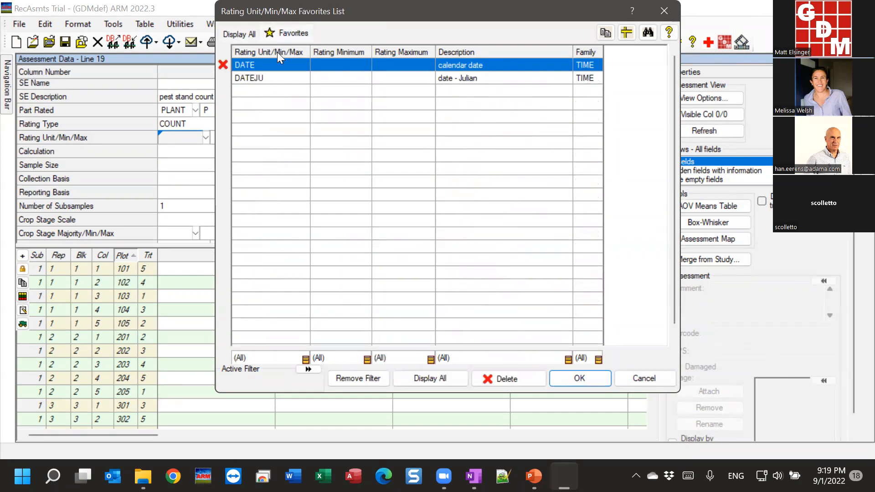
{"action": "left_click", "coordinate": [244, 32]}
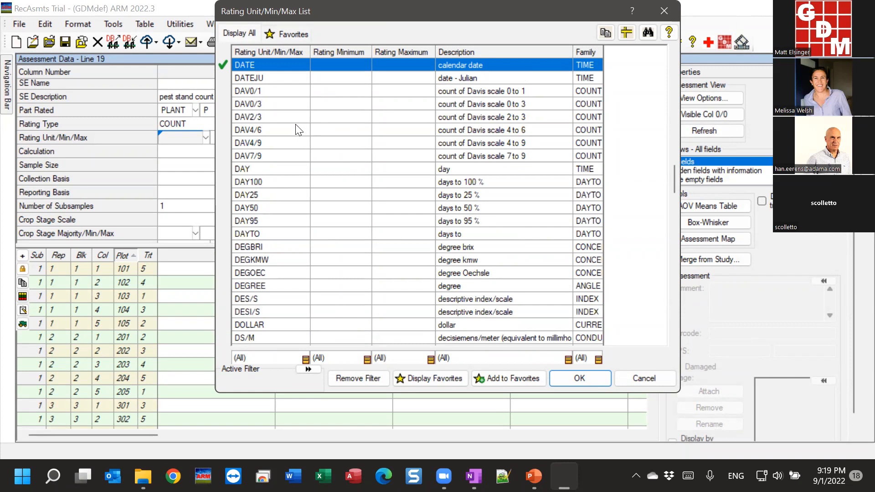
{"action": "left_click", "coordinate": [290, 39]}
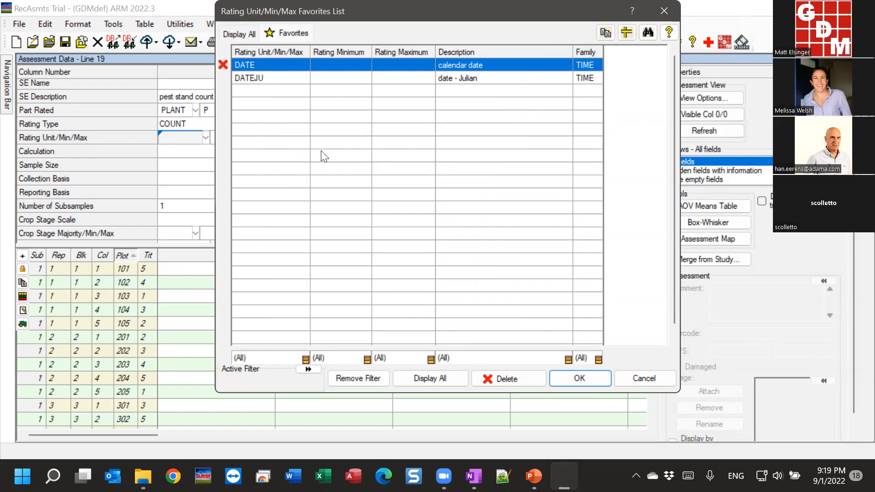
{"action": "left_click", "coordinate": [240, 34]}
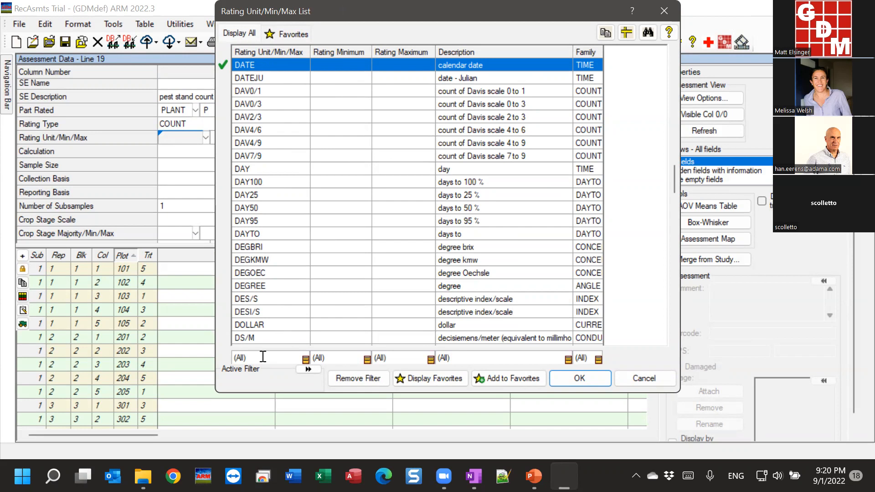
Filter the rating units for "number" and set column 1's rating unit to NUMBER
{"action": "right_click", "coordinate": [259, 264]}
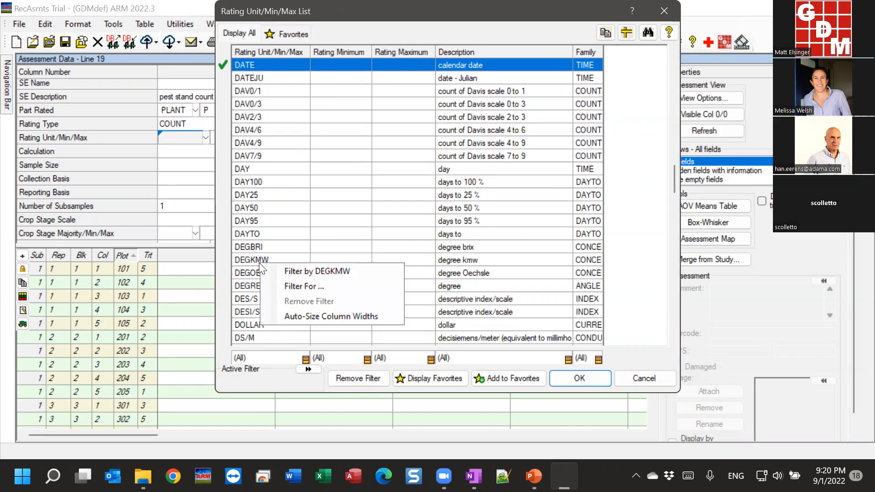
{"action": "left_click", "coordinate": [307, 288]}
{"action": "type", "text": "number"}
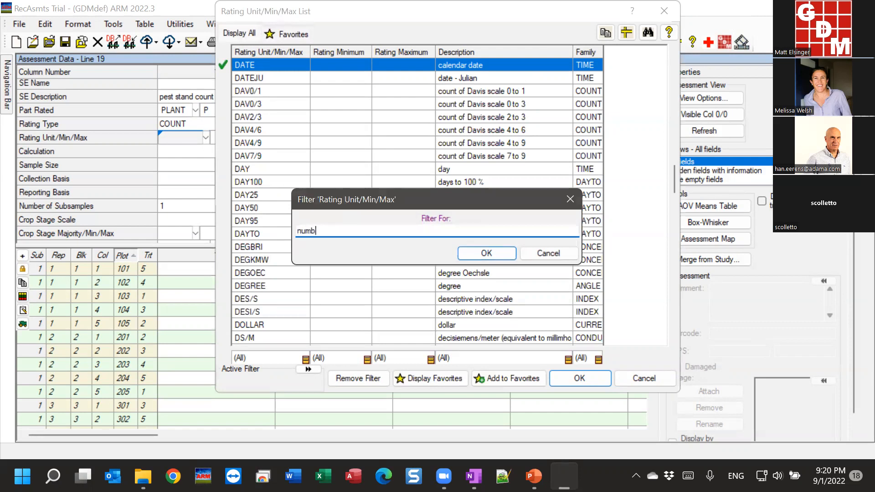
{"action": "left_click", "coordinate": [486, 253]}
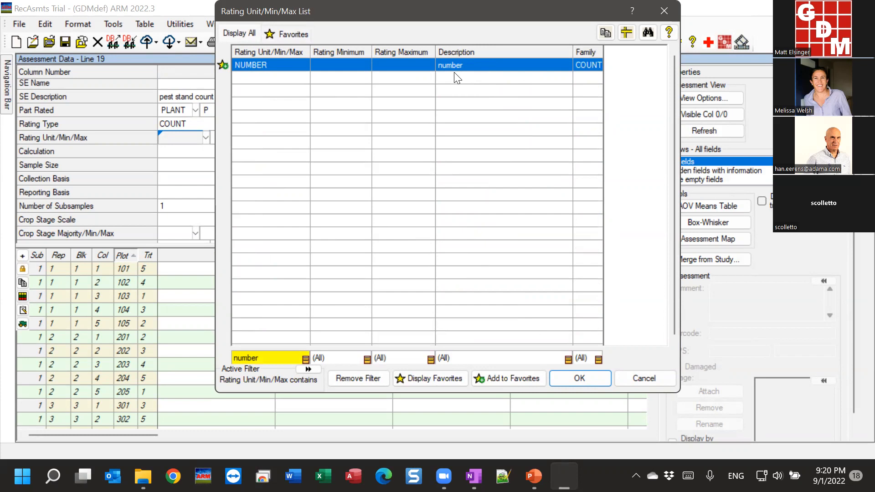
{"action": "right_click", "coordinate": [472, 66]}
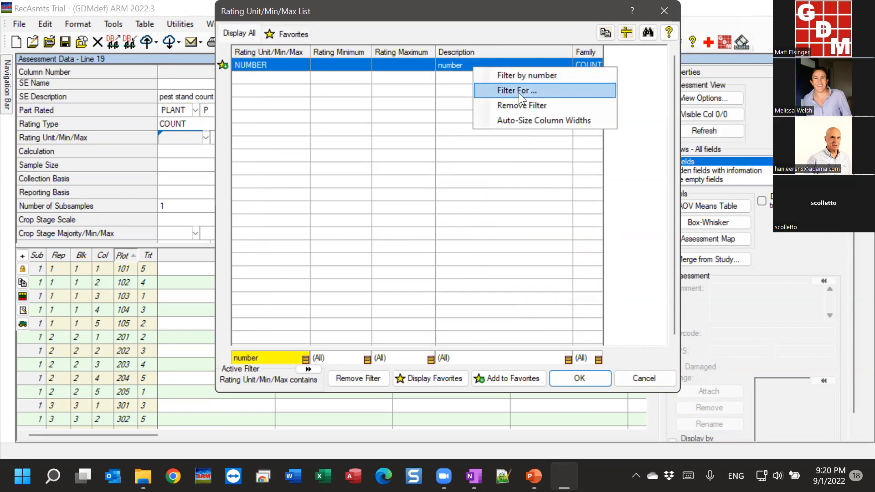
{"action": "left_click", "coordinate": [484, 359]}
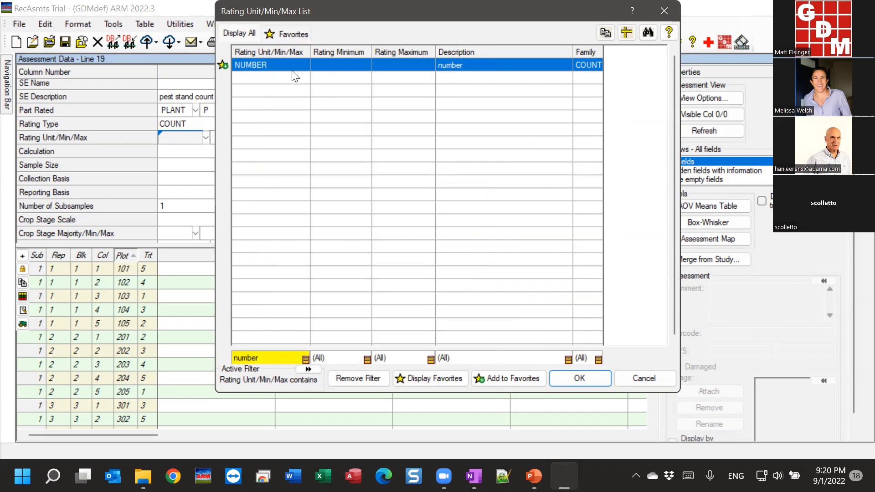
{"action": "left_click_drag", "start_coordinate": [257, 20], "coordinate": [268, 38]}
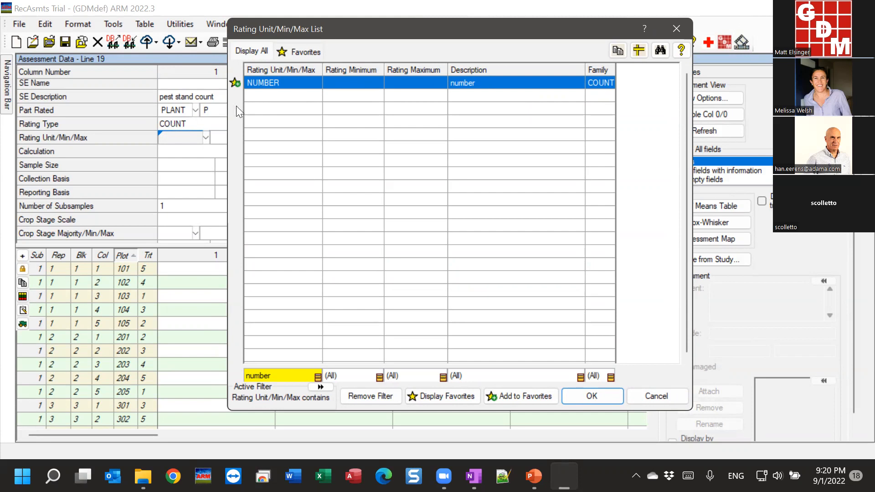
{"action": "left_click", "coordinate": [597, 396]}
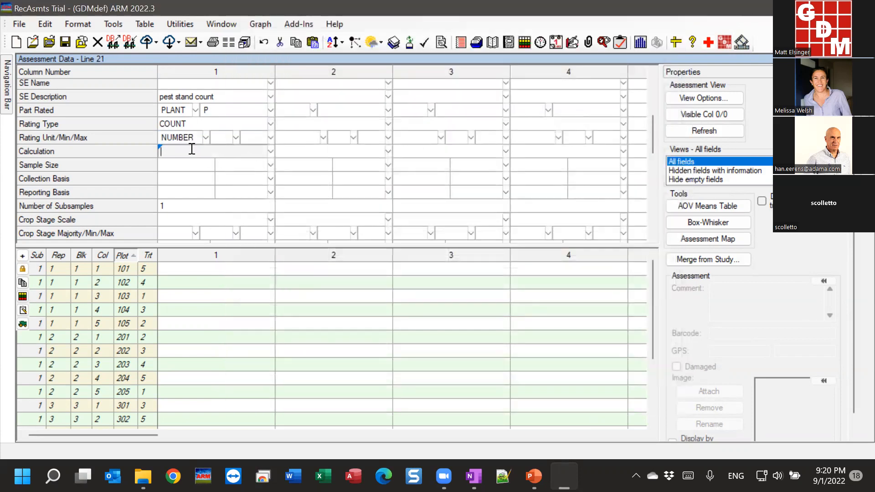
Check column 1's rating minimum field, and reopen the rating unit list without its filter to examine the units' minimum and maximum values
{"action": "left_click", "coordinate": [229, 138]}
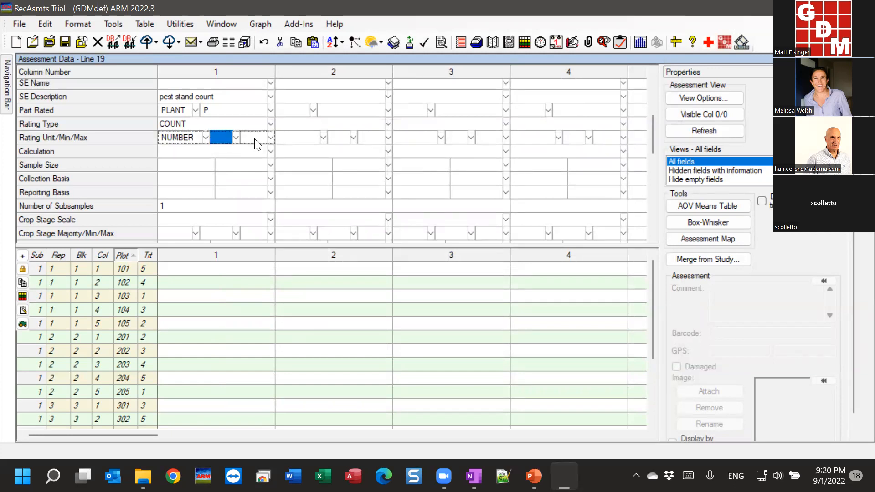
{"action": "left_click", "coordinate": [223, 138]}
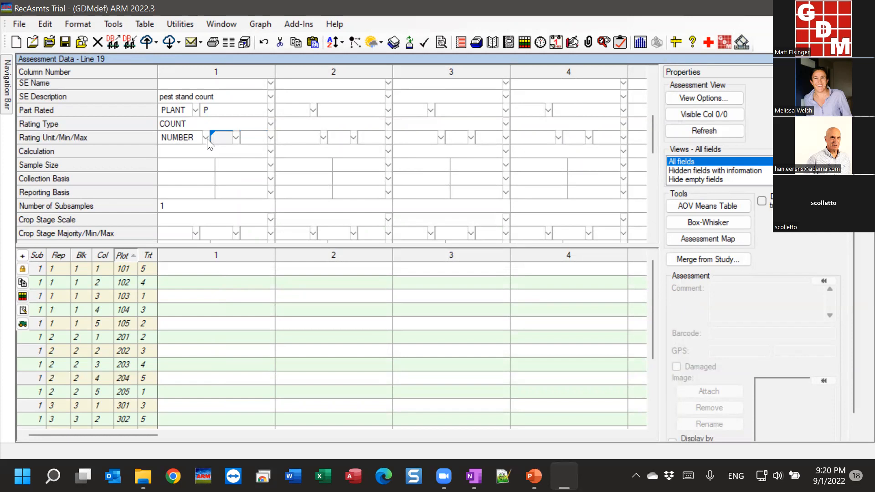
{"action": "left_click", "coordinate": [205, 138]}
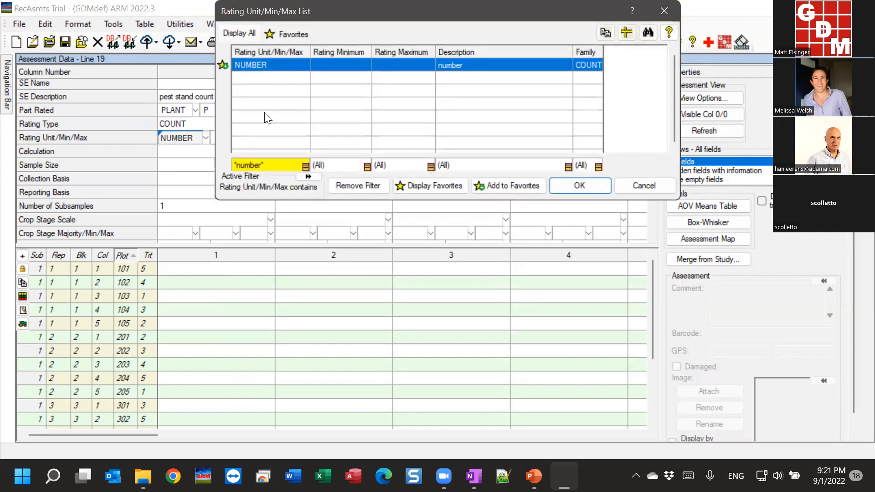
{"action": "left_click", "coordinate": [365, 188]}
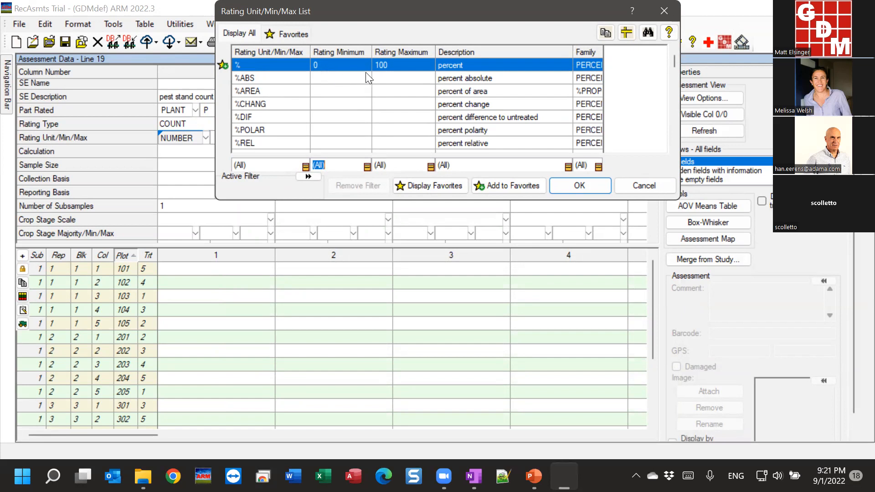
Leave the rating unit list without changing the unit, and set column 1's rating minimum to 0 and maximum to 30
{"action": "key", "text": "Down"}
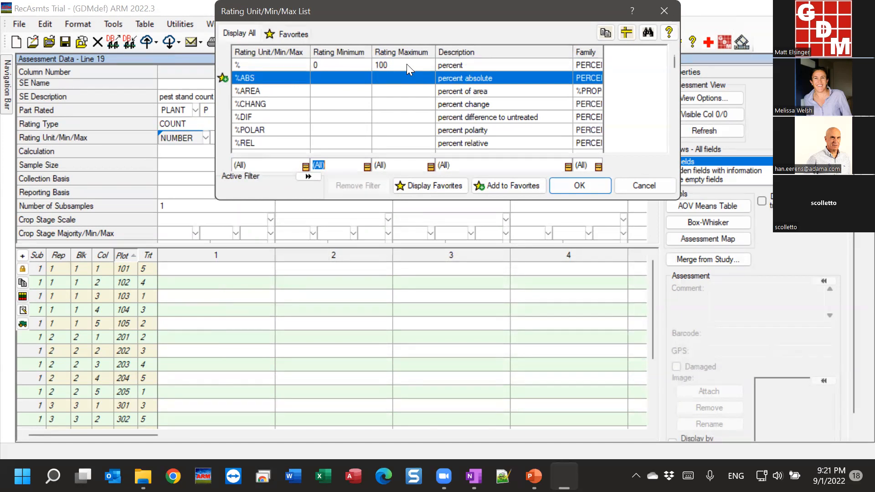
{"action": "left_click", "coordinate": [647, 187]}
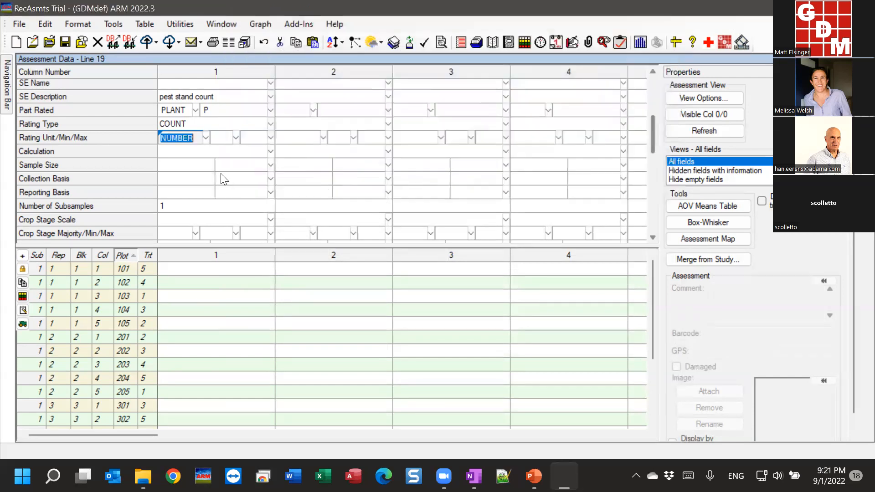
{"action": "left_click", "coordinate": [223, 138]}
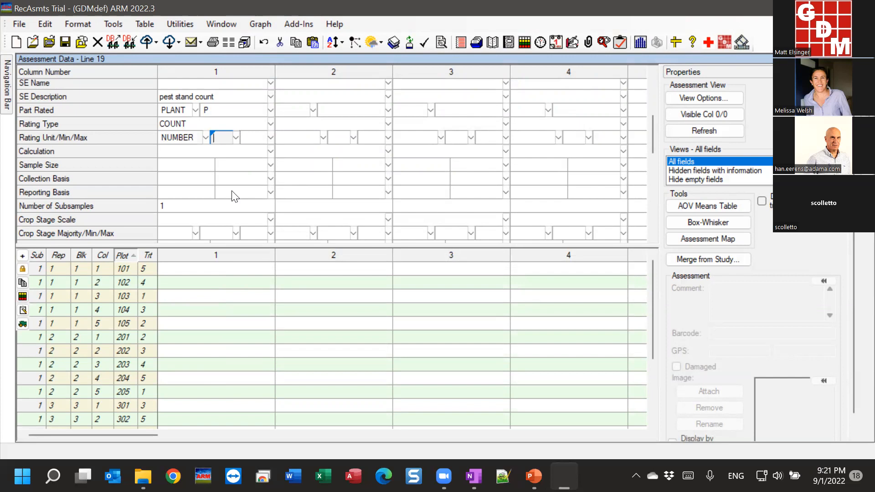
{"action": "type", "text": "0"}
{"action": "key", "text": "Tab"}
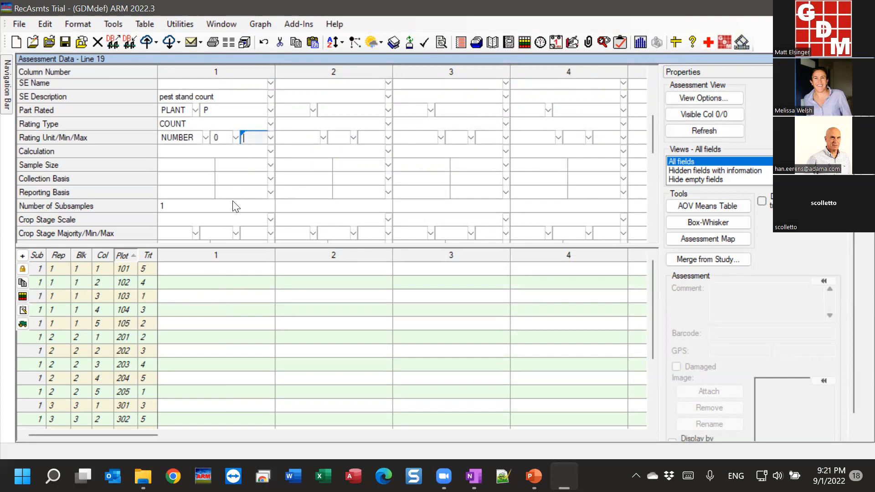
{"action": "type", "text": "30"}
{"action": "key", "text": "Tab"}
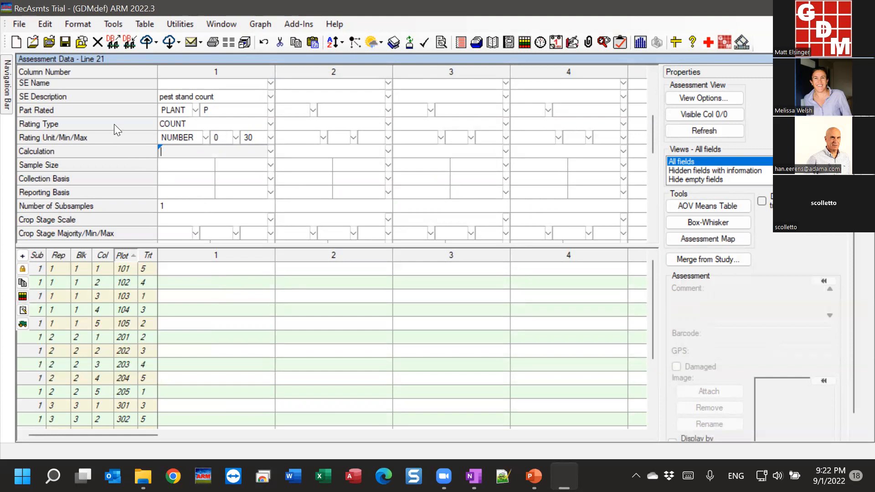
Highlight the header rows from Part Rated through Rating Unit/Min/Max, and those from Sample Size through Reporting Basis, to review them
{"action": "left_click_drag", "start_coordinate": [50, 108], "coordinate": [51, 135]}
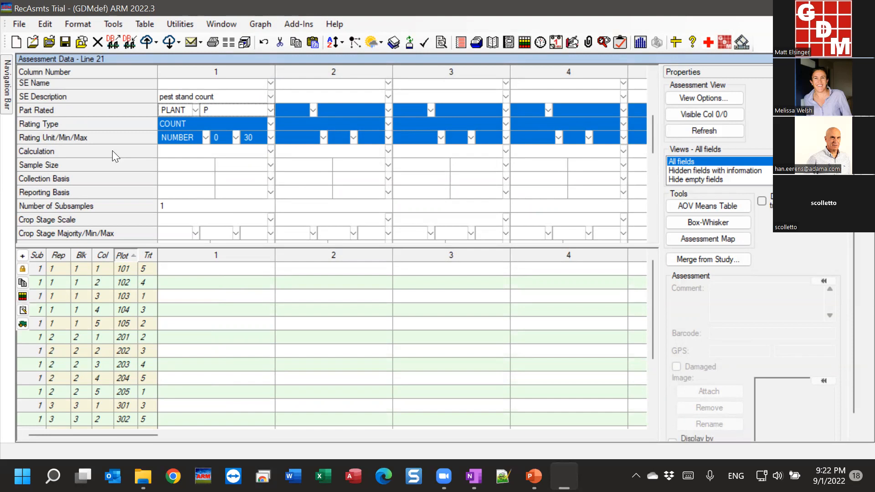
{"action": "left_click", "coordinate": [161, 165]}
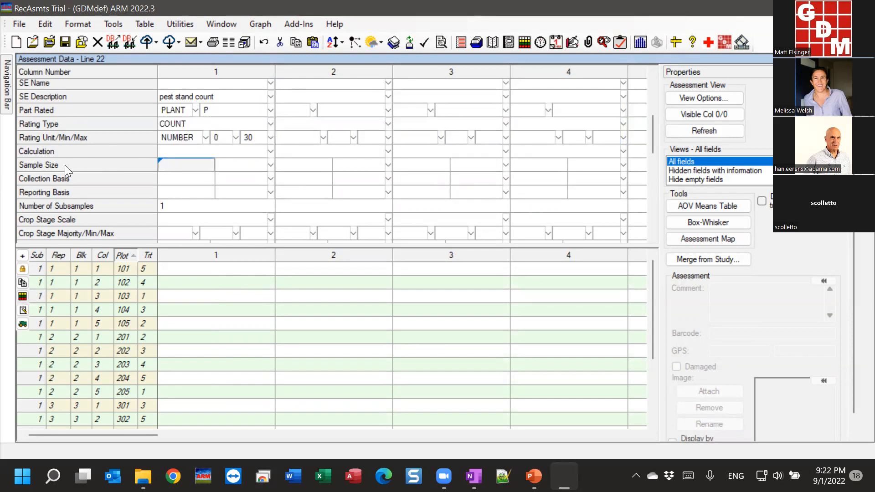
{"action": "left_click_drag", "start_coordinate": [72, 167], "coordinate": [72, 192]}
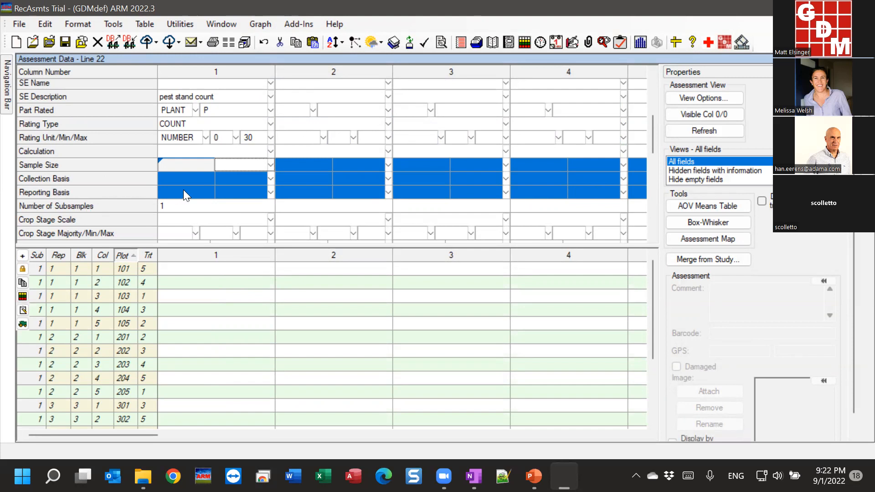
Set column 1's sample size to 10 with PLANT as the unit
{"action": "left_click", "coordinate": [184, 166]}
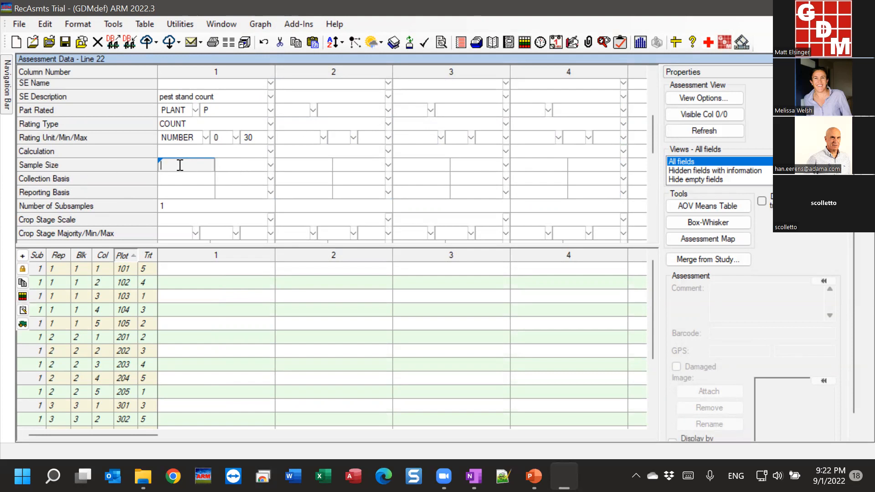
{"action": "type", "text": "10"}
{"action": "left_click", "coordinate": [248, 168]}
{"action": "left_click", "coordinate": [272, 164]}
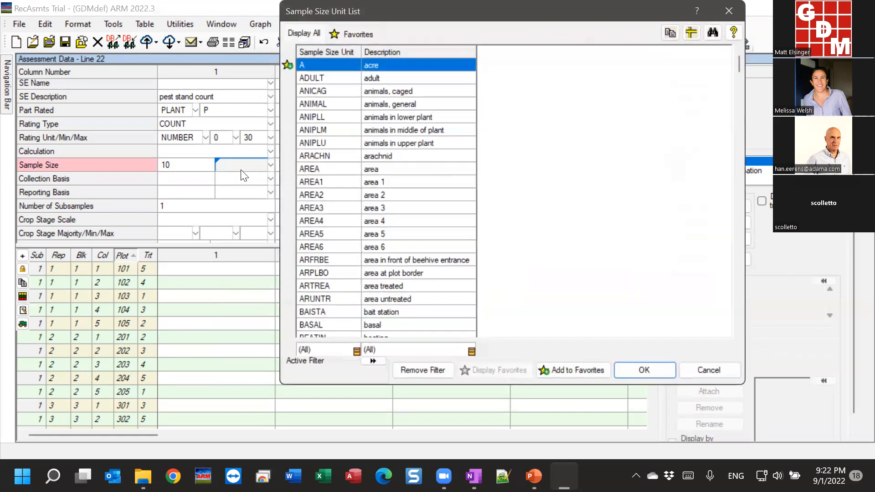
{"action": "type", "text": "plant"}
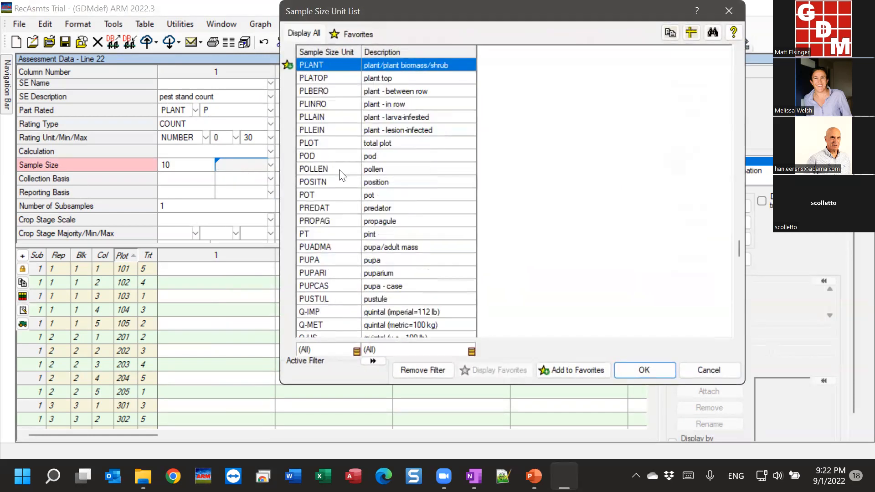
{"action": "left_click", "coordinate": [619, 370]}
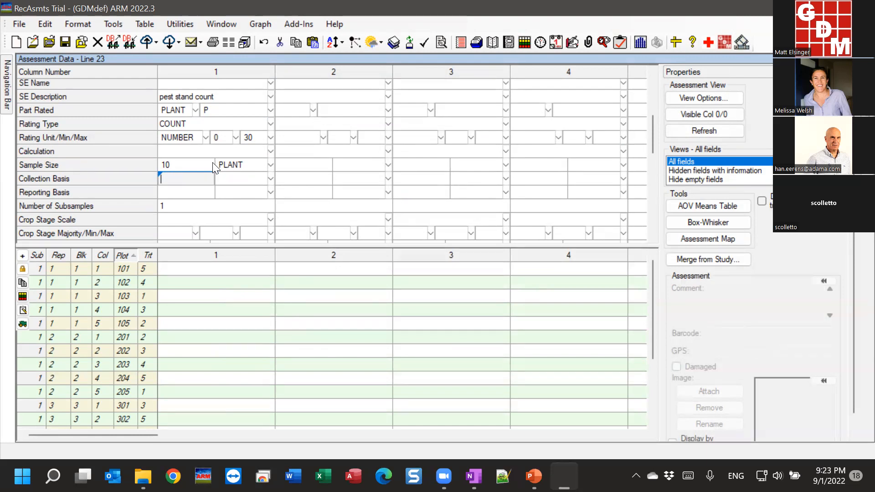
Check column 1's sample size value and unit along with its collection basis and reporting basis fields
{"action": "left_click", "coordinate": [258, 164]}
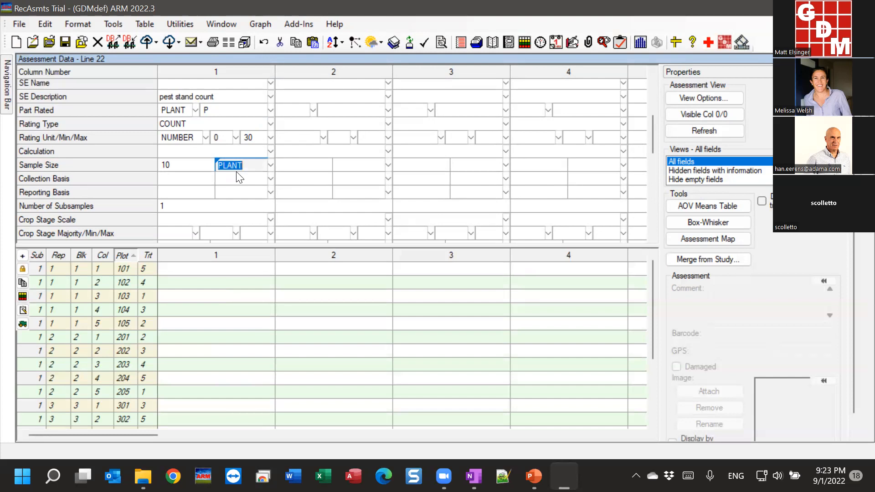
{"action": "left_click", "coordinate": [194, 164]}
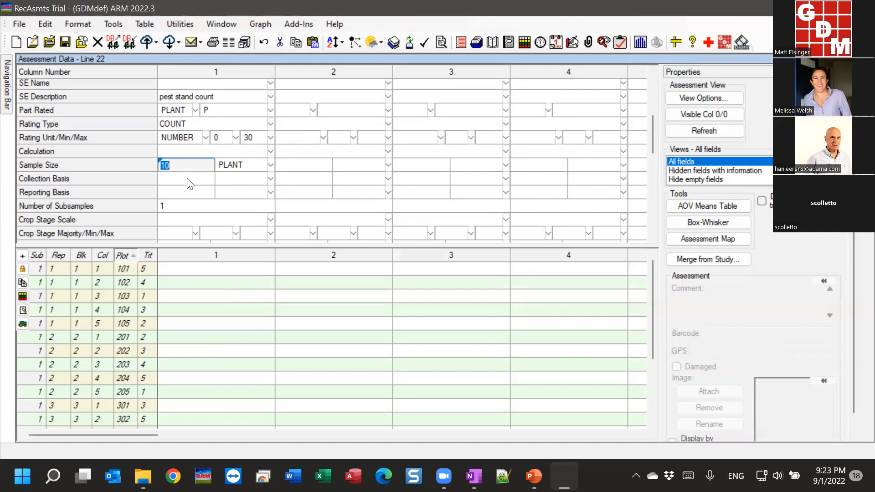
{"action": "left_click", "coordinate": [190, 184]}
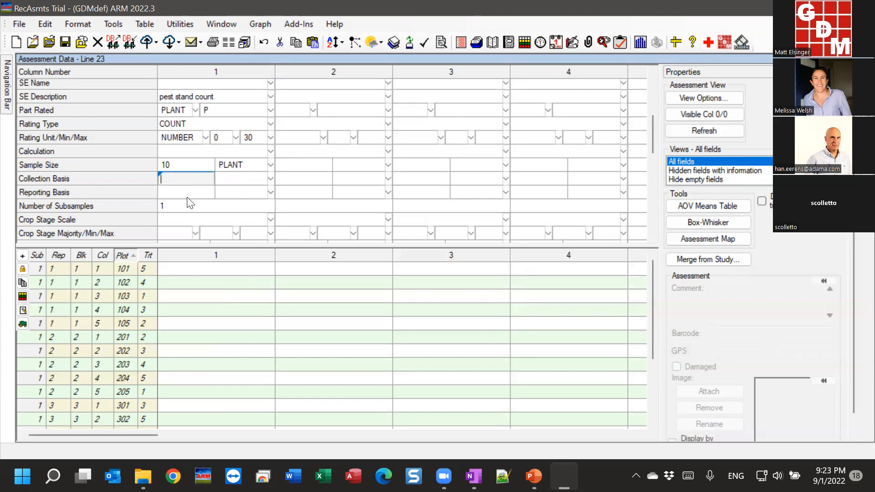
{"action": "left_click", "coordinate": [182, 190]}
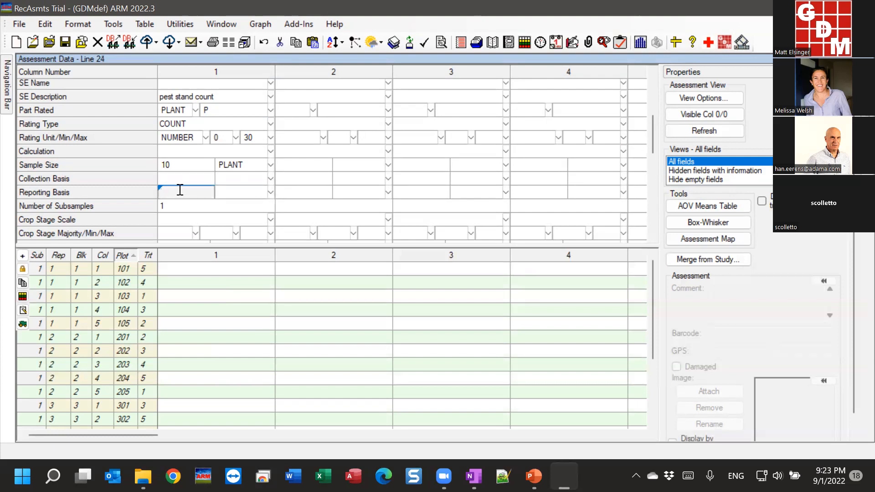
{"action": "left_click", "coordinate": [191, 179]}
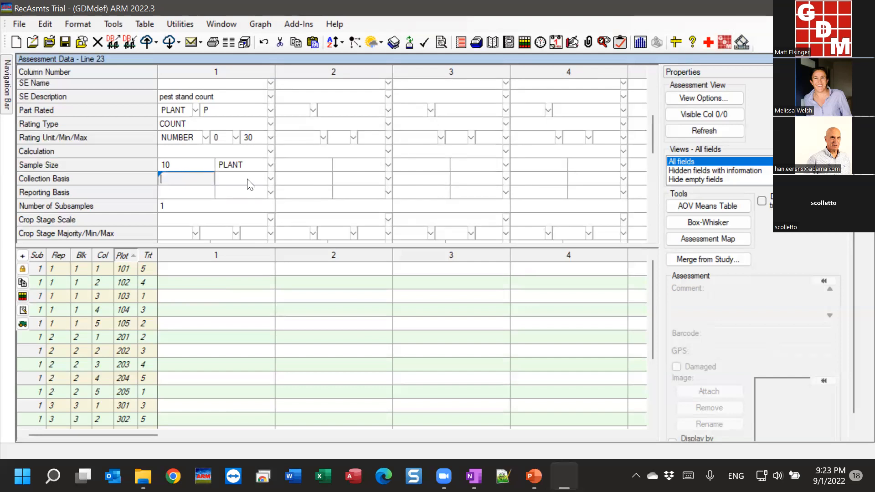
{"action": "left_click", "coordinate": [223, 178]}
{"action": "left_click", "coordinate": [201, 179]}
Open the study definition help for the Collection Basis field and maximize its window
{"action": "left_click", "coordinate": [708, 44]}
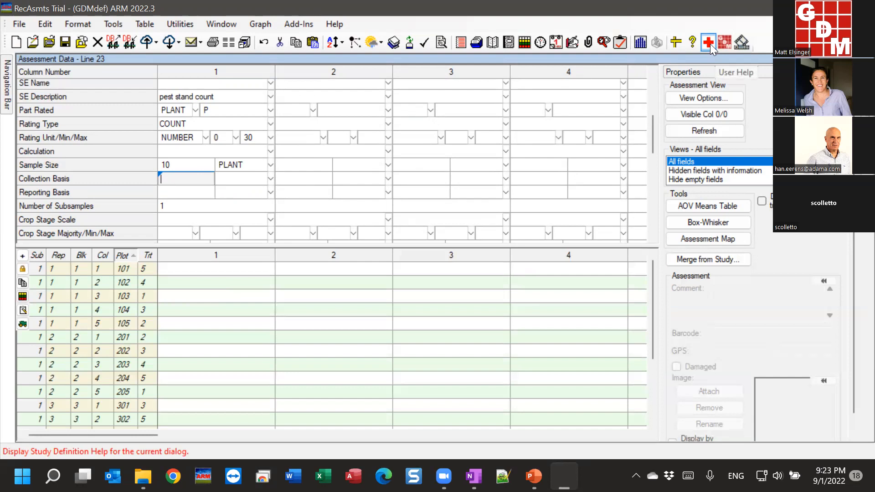
{"action": "left_click", "coordinate": [708, 43]}
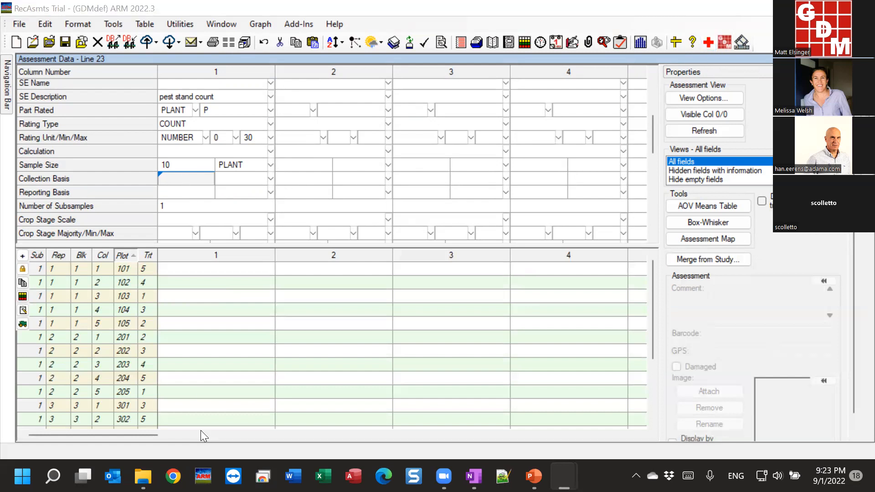
{"action": "mouse_move", "coordinate": [564, 476]}
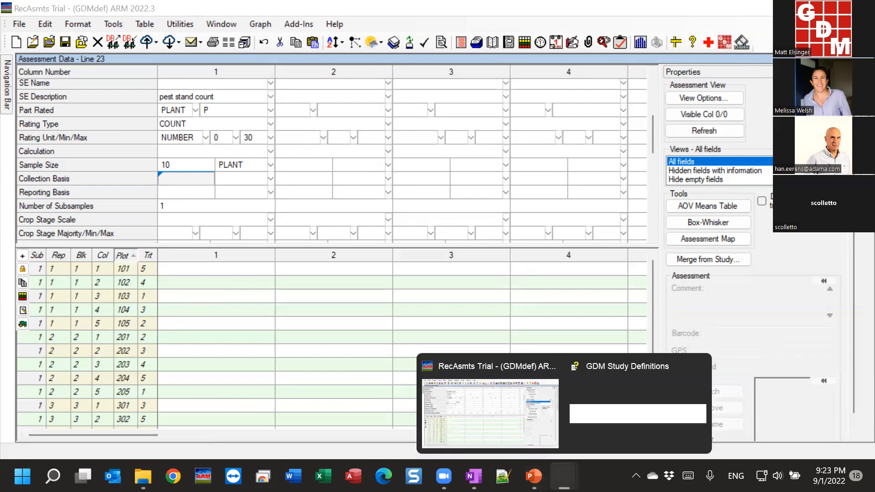
{"action": "right_click", "coordinate": [614, 414]}
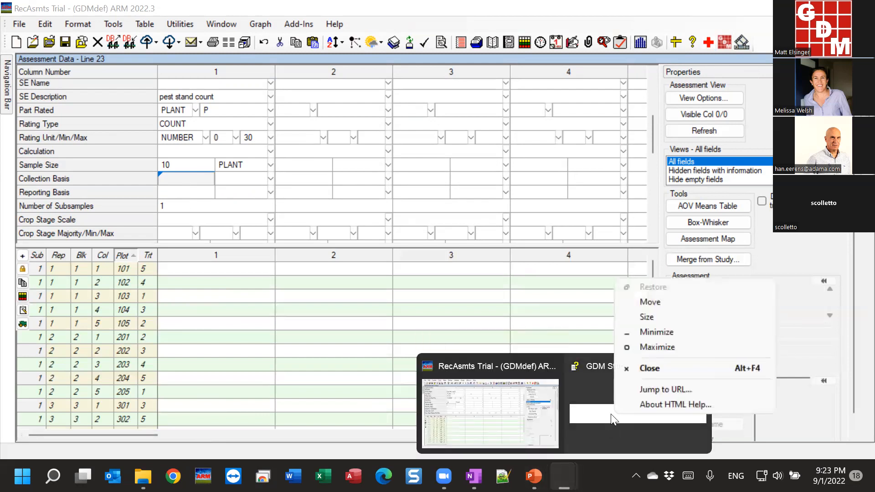
{"action": "left_click", "coordinate": [658, 346]}
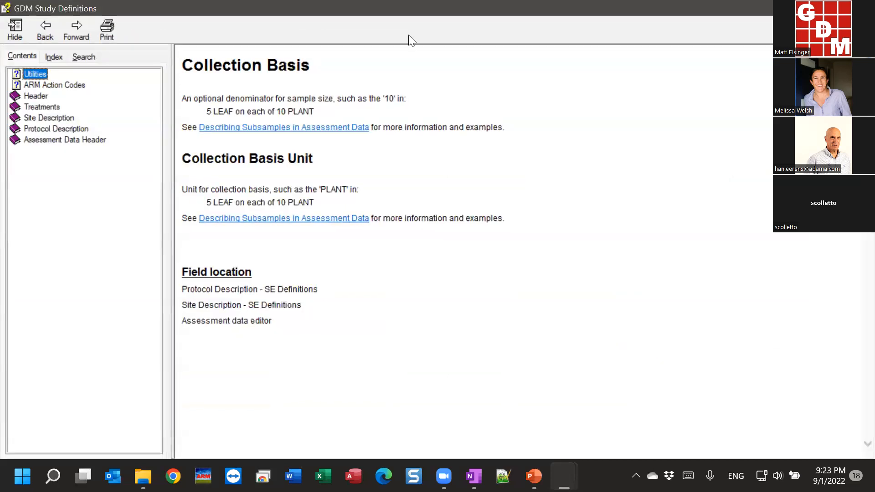
Restore the study definitions help window and resize it so column 1's header fields stay visible beside it
{"action": "left_click", "coordinate": [591, 204]}
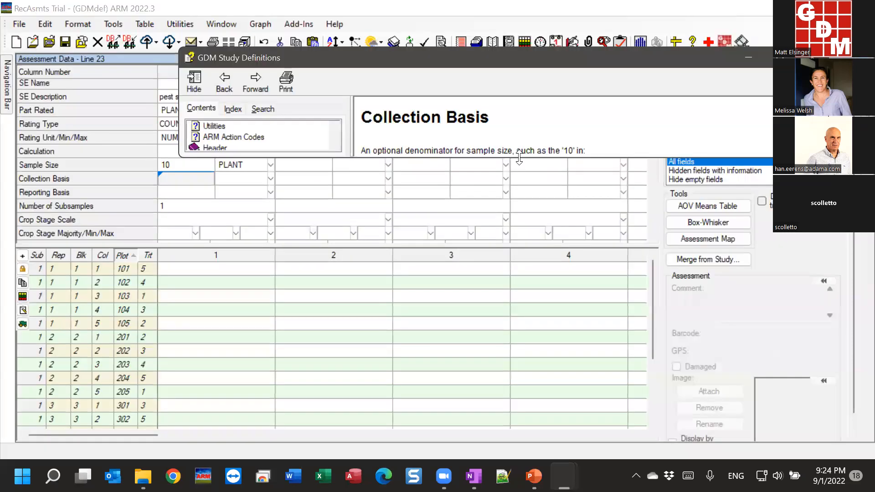
{"action": "left_click_drag", "start_coordinate": [519, 158], "coordinate": [519, 416]}
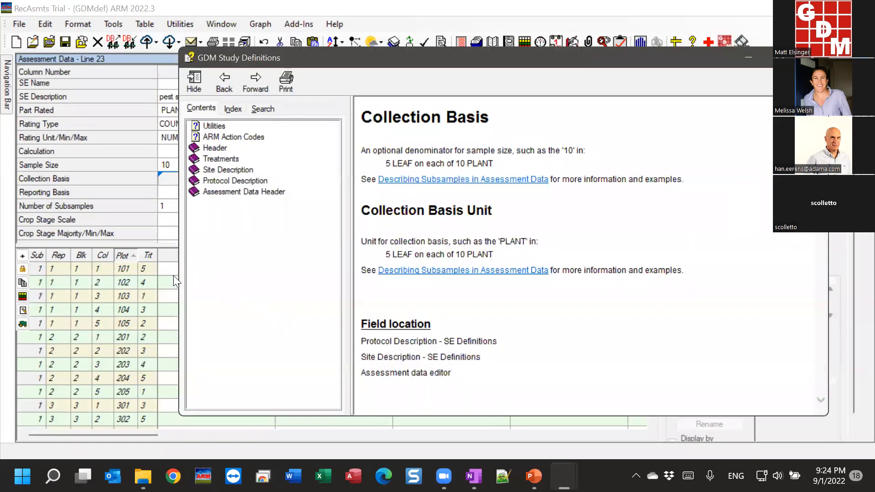
{"action": "left_click_drag", "start_coordinate": [177, 276], "coordinate": [314, 275]}
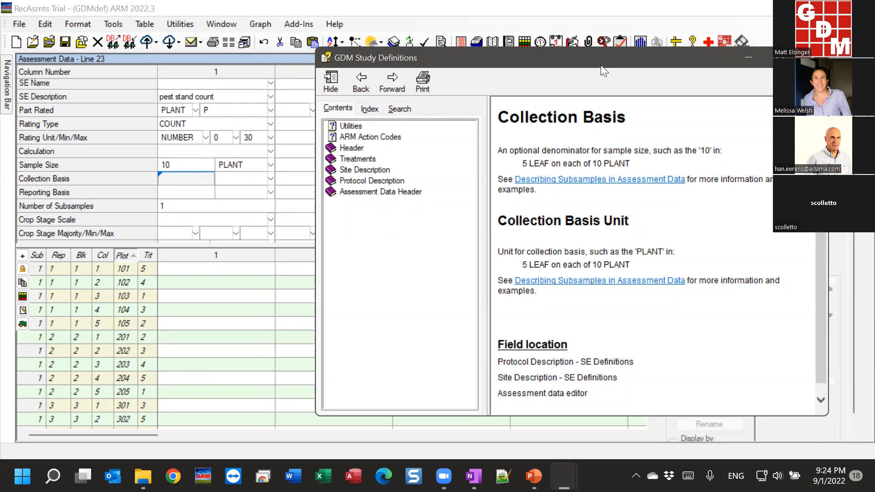
{"action": "left_click_drag", "start_coordinate": [595, 60], "coordinate": [575, 41]}
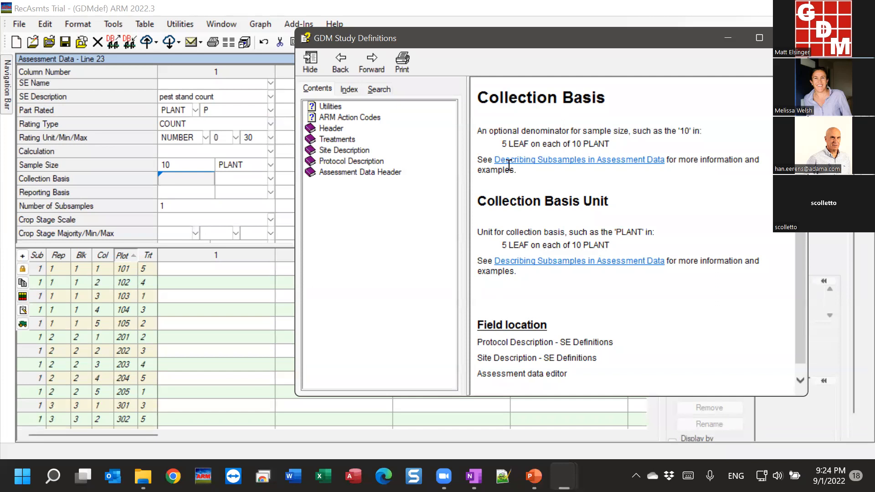
Read the help examples on describing subsamples, including subsampling techniques and Reporting Basis normalization, and close the help
{"action": "left_click", "coordinate": [607, 166]}
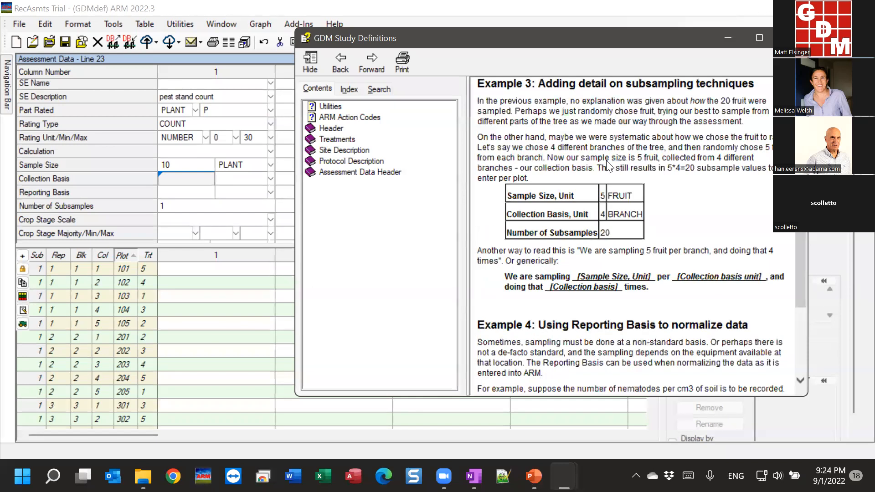
{"action": "left_click_drag", "start_coordinate": [795, 256], "coordinate": [791, 325]}
{"action": "left_click_drag", "start_coordinate": [542, 292], "coordinate": [592, 297]}
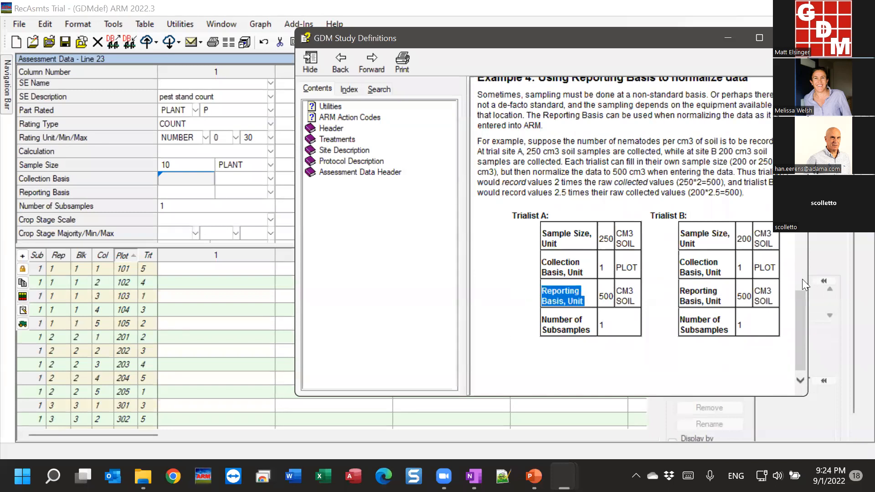
{"action": "left_click_drag", "start_coordinate": [803, 318], "coordinate": [802, 304]}
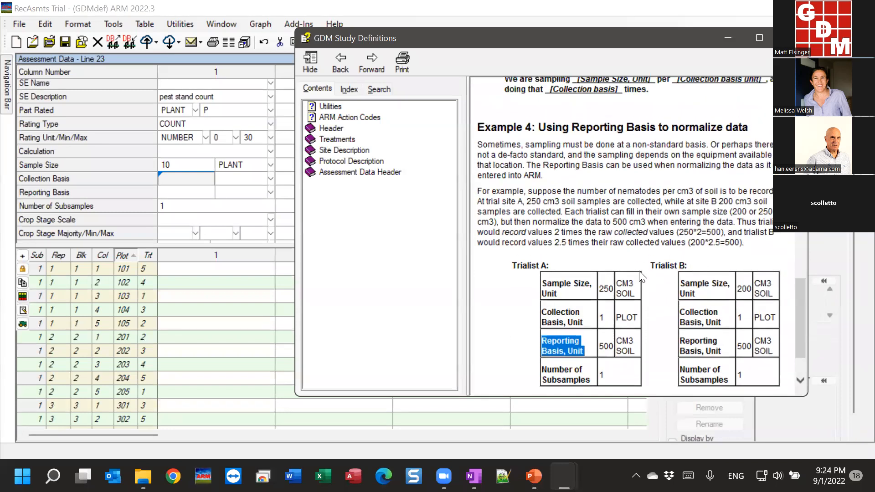
{"action": "left_click_drag", "start_coordinate": [804, 314], "coordinate": [807, 253]}
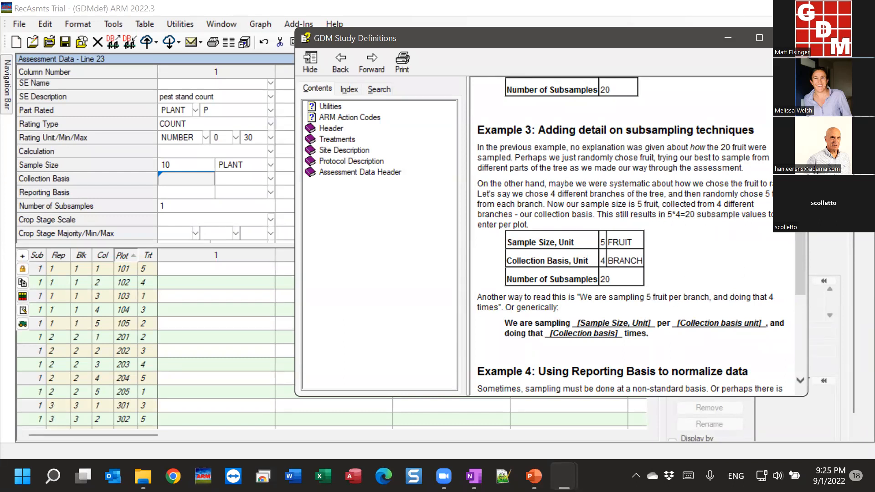
{"action": "left_click", "coordinate": [791, 38]}
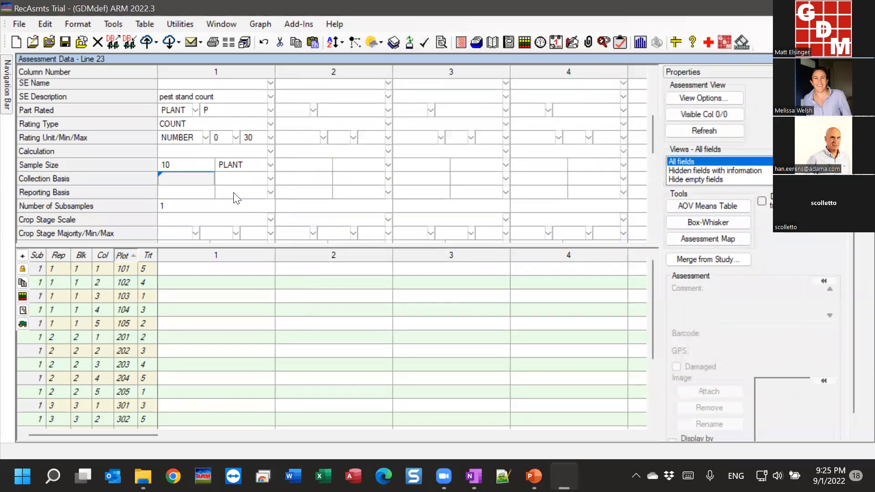
Clear column 1's sample size value and unit
{"action": "left_click", "coordinate": [191, 169]}
{"action": "key", "text": "Delete"}
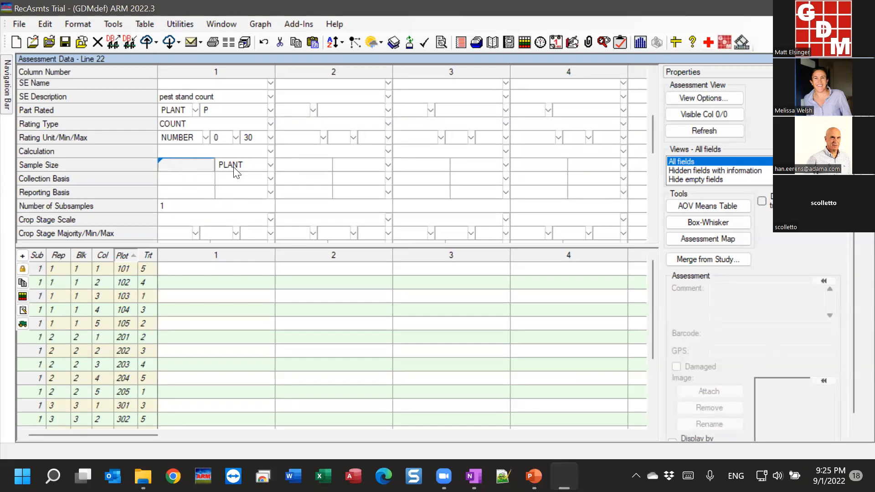
{"action": "key", "text": "Tab"}
{"action": "key", "text": "Delete"}
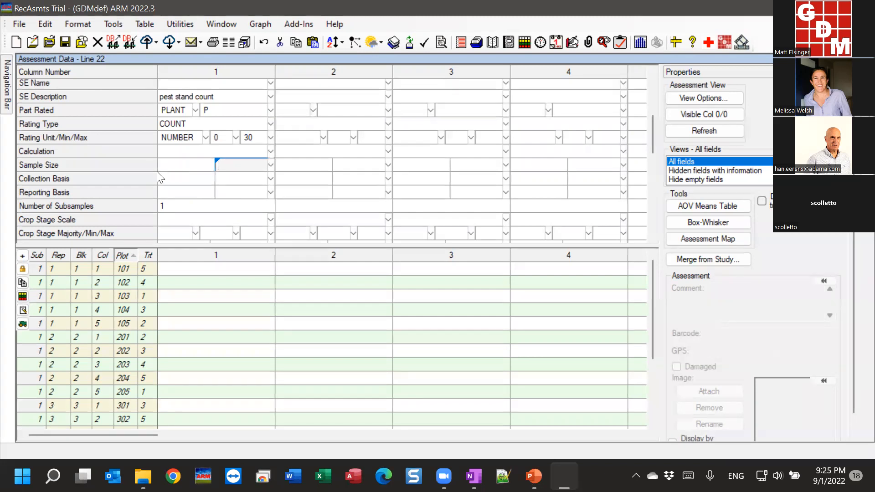
Highlight the Sample Size, Collection Basis and Reporting Basis rows to review them
{"action": "left_click_drag", "start_coordinate": [178, 200], "coordinate": [181, 195]}
{"action": "left_click", "coordinate": [181, 195]}
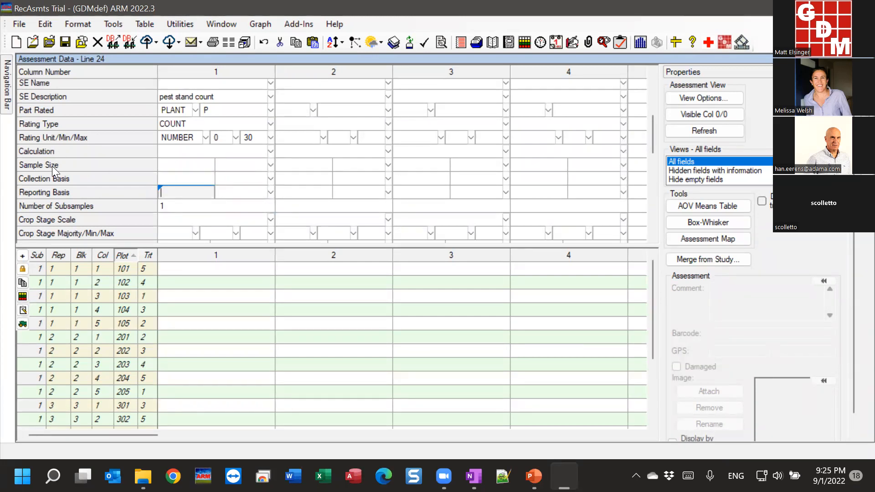
{"action": "left_click_drag", "start_coordinate": [56, 164], "coordinate": [54, 193]}
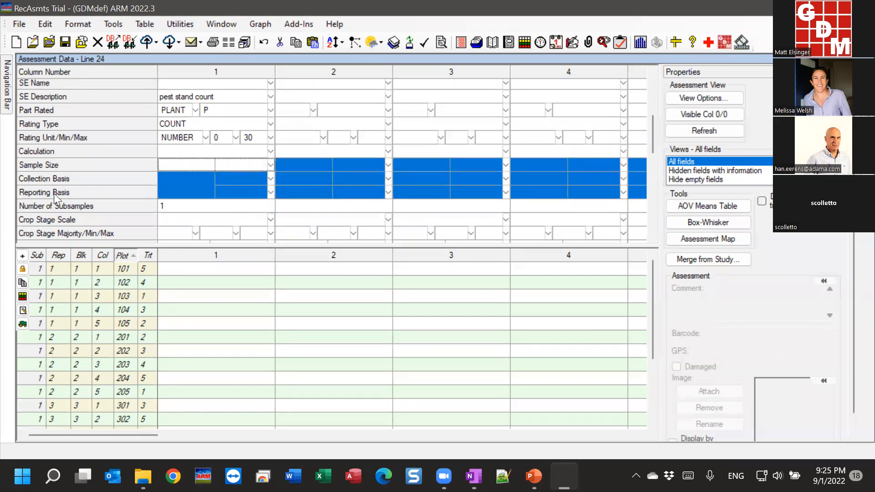
Highlight column 1's Sample Size, Collection Basis and Reporting Basis cells and review its Number of Subsamples against the plot rows
{"action": "left_click", "coordinate": [194, 186]}
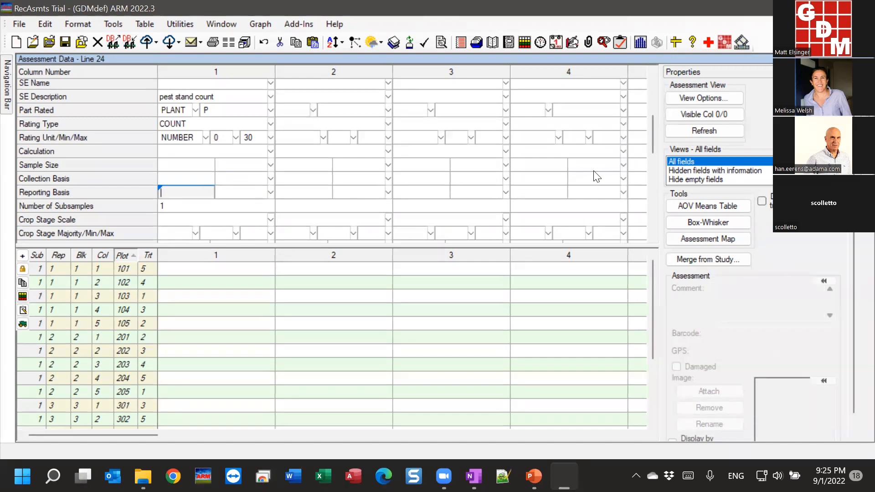
{"action": "left_click_drag", "start_coordinate": [188, 173], "coordinate": [214, 190]}
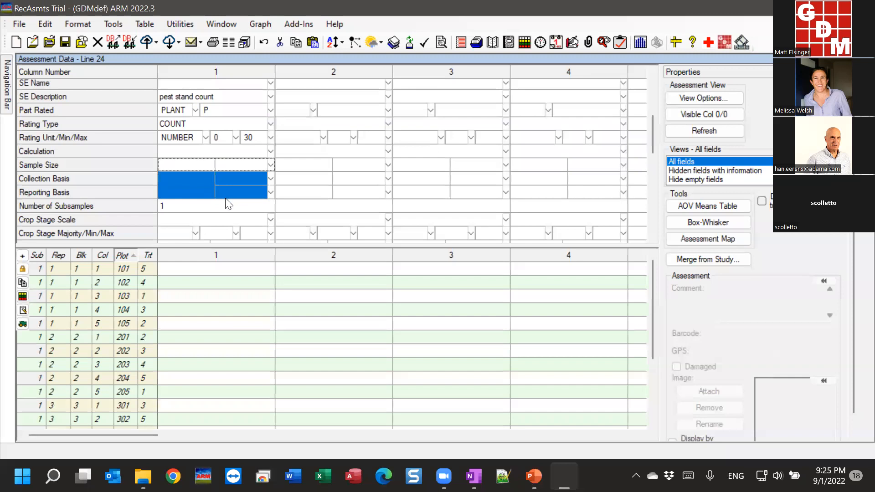
{"action": "left_click", "coordinate": [177, 207]}
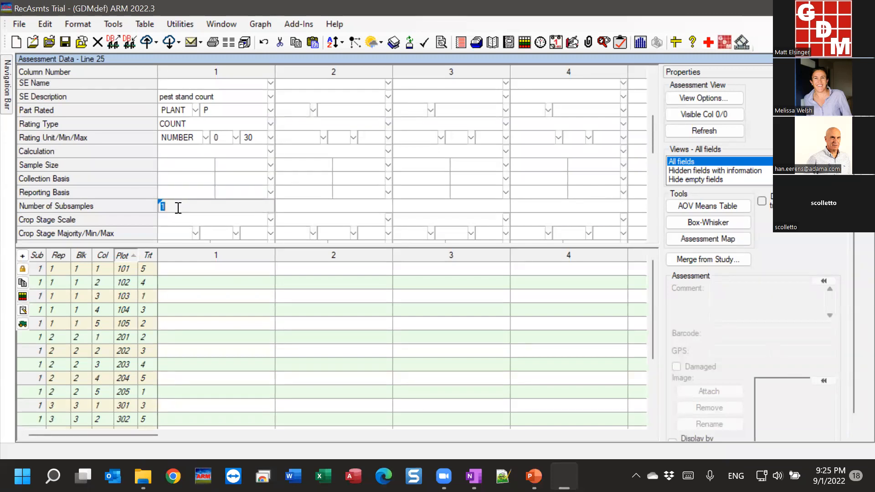
{"action": "left_click", "coordinate": [189, 269]}
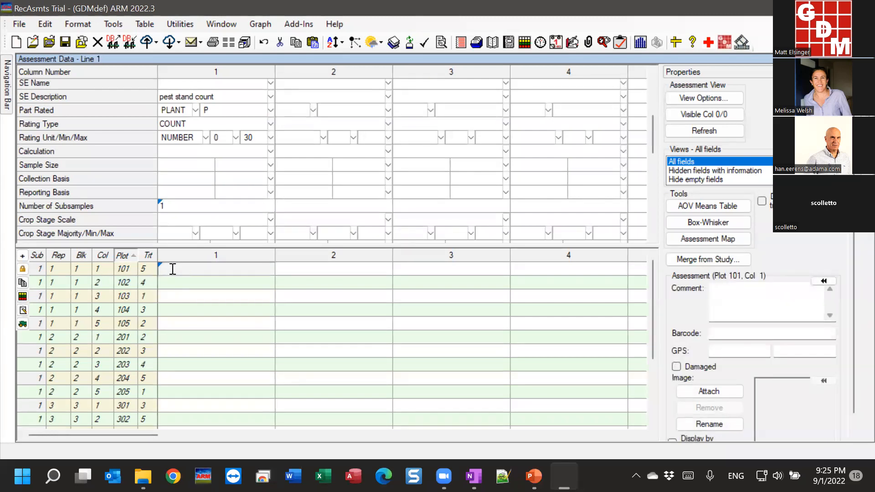
Set column 1's number of subsamples to 10
{"action": "left_click", "coordinate": [183, 210]}
{"action": "left_click", "coordinate": [181, 206]}
{"action": "type", "text": "10"}
{"action": "key", "text": "Return"}
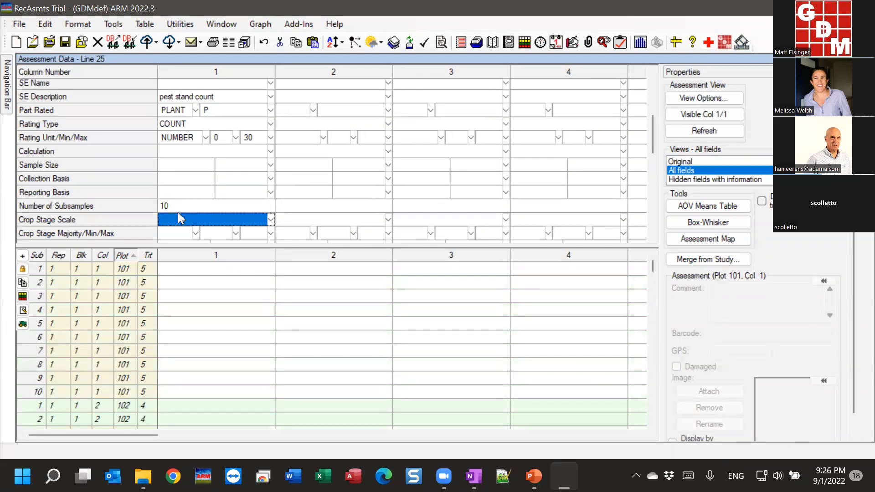
Highlight column 1's ten subsample rows for plot 101 to examine how the plot is expanded
{"action": "left_click", "coordinate": [178, 272]}
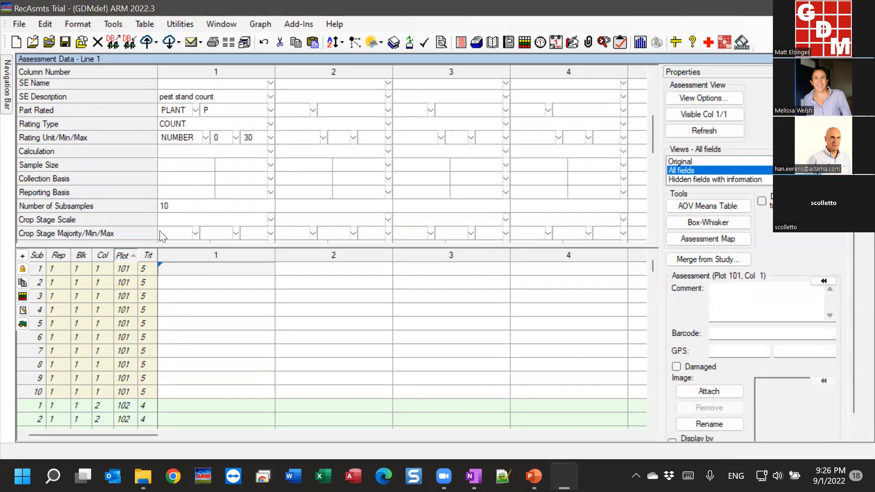
{"action": "left_click", "coordinate": [182, 322]}
{"action": "left_click", "coordinate": [188, 260]}
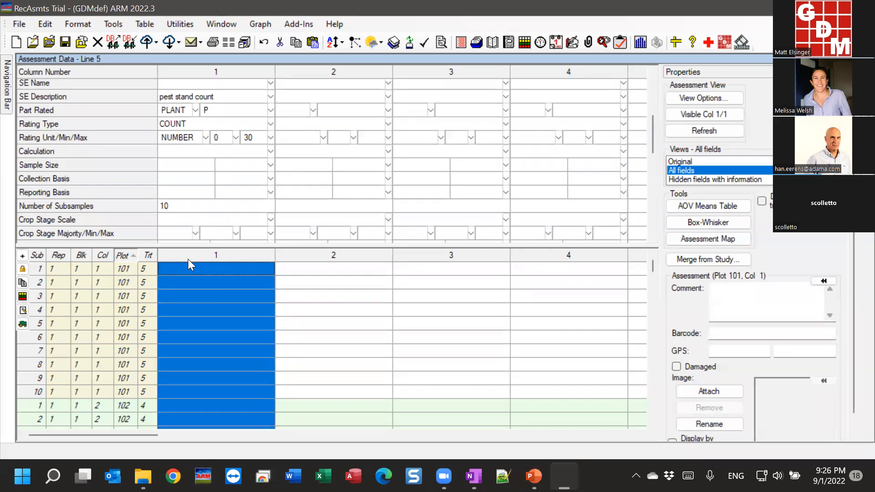
{"action": "left_click", "coordinate": [185, 266]}
{"action": "left_click_drag", "start_coordinate": [223, 269], "coordinate": [201, 392]}
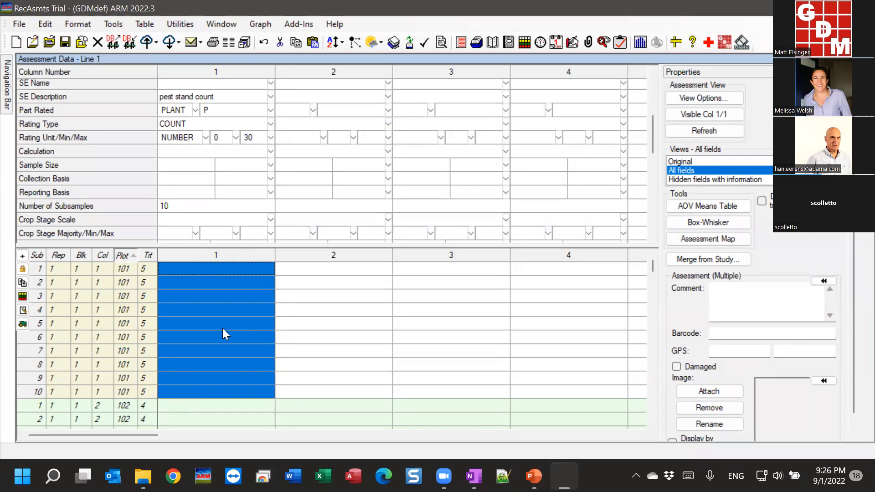
Set column 1's number of subsamples back to 1
{"action": "left_click", "coordinate": [204, 206]}
{"action": "type", "text": "1"}
{"action": "key", "text": "Return"}
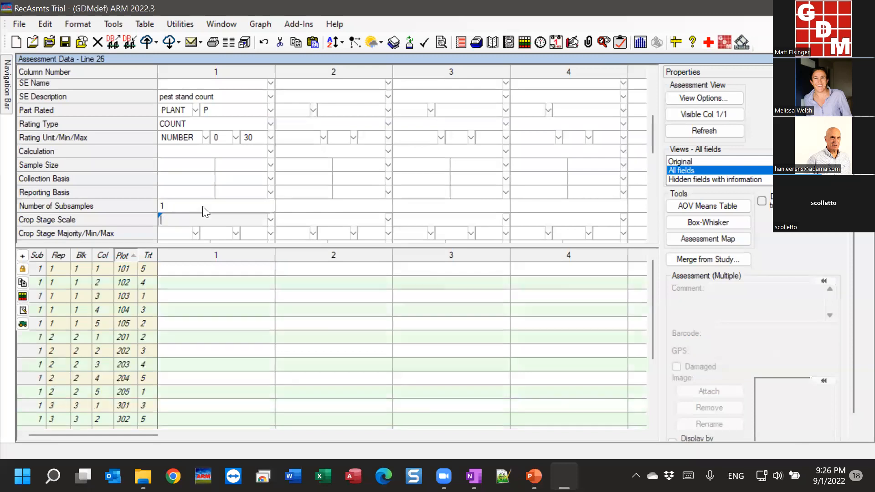
Review the crop and pest stage, diameter, height and density header fields
{"action": "scroll", "coordinate": [245, 161], "scroll_direction": "down", "scroll_amount": 2}
{"action": "scroll", "coordinate": [245, 161], "scroll_direction": "down", "scroll_amount": 2}
{"action": "scroll", "coordinate": [245, 159], "scroll_direction": "up", "scroll_amount": 2}
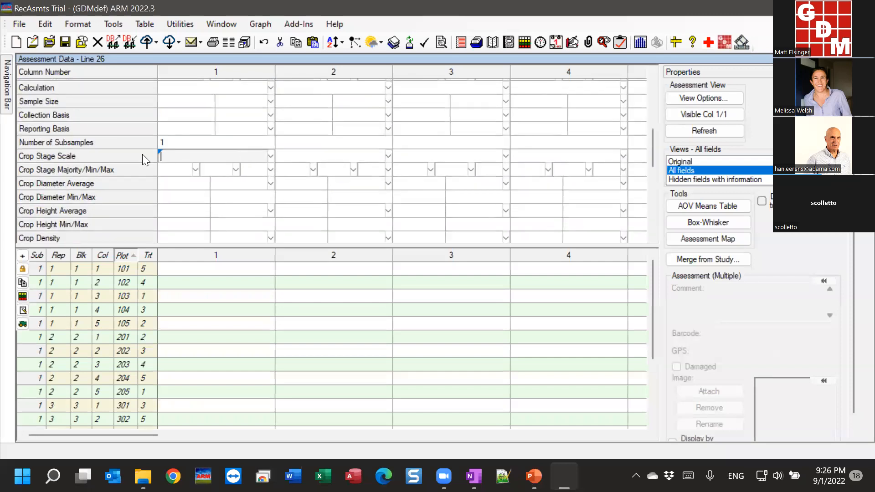
{"action": "scroll", "coordinate": [654, 154], "scroll_direction": "down", "scroll_amount": 2}
{"action": "left_click_drag", "start_coordinate": [654, 162], "coordinate": [653, 163]}
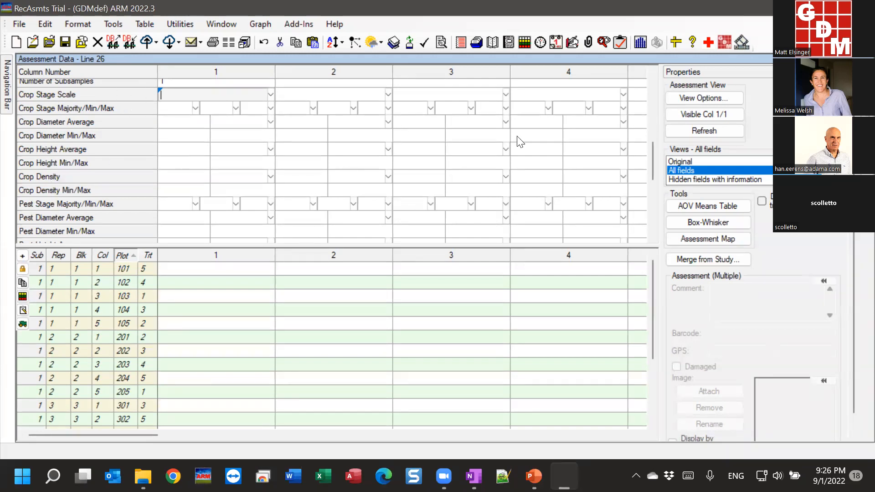
{"action": "left_click_drag", "start_coordinate": [654, 153], "coordinate": [650, 178]}
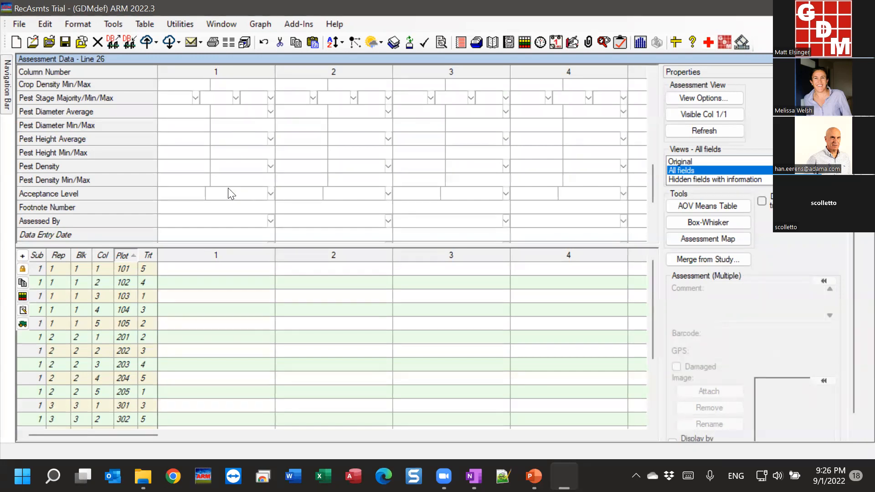
Review the remaining header fields from Assessed By and Equipment through the Trt-Eval and Plant-Eval intervals to ARM Action Codes
{"action": "scroll", "coordinate": [231, 194], "scroll_direction": "down", "scroll_amount": 2}
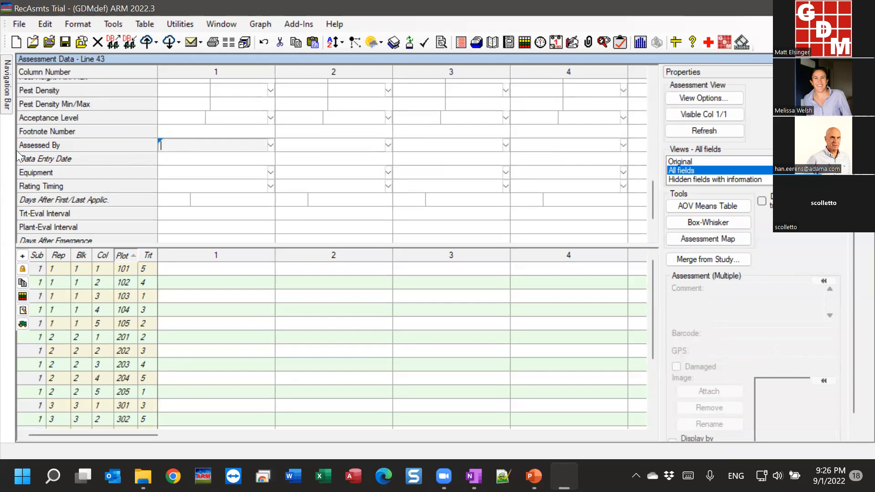
{"action": "scroll", "coordinate": [224, 150], "scroll_direction": "down", "scroll_amount": 1}
{"action": "scroll", "coordinate": [224, 150], "scroll_direction": "down", "scroll_amount": 1}
{"action": "left_click", "coordinate": [190, 114]}
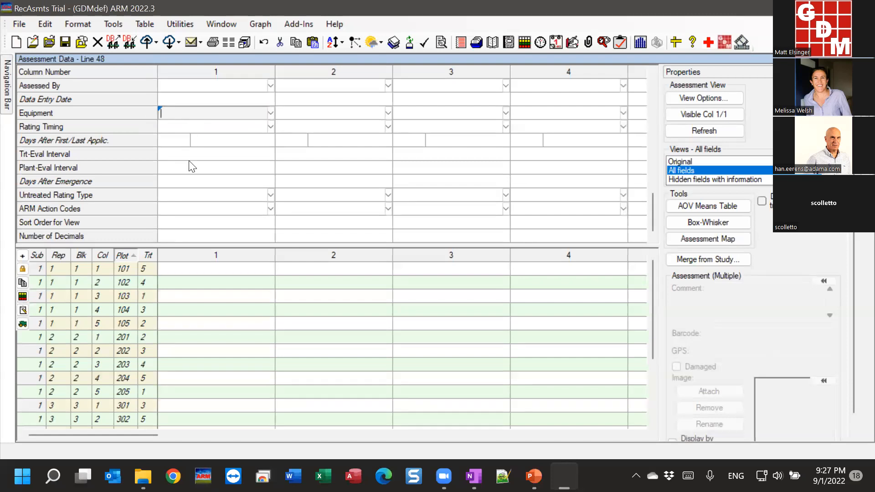
{"action": "left_click_drag", "start_coordinate": [180, 155], "coordinate": [179, 169]}
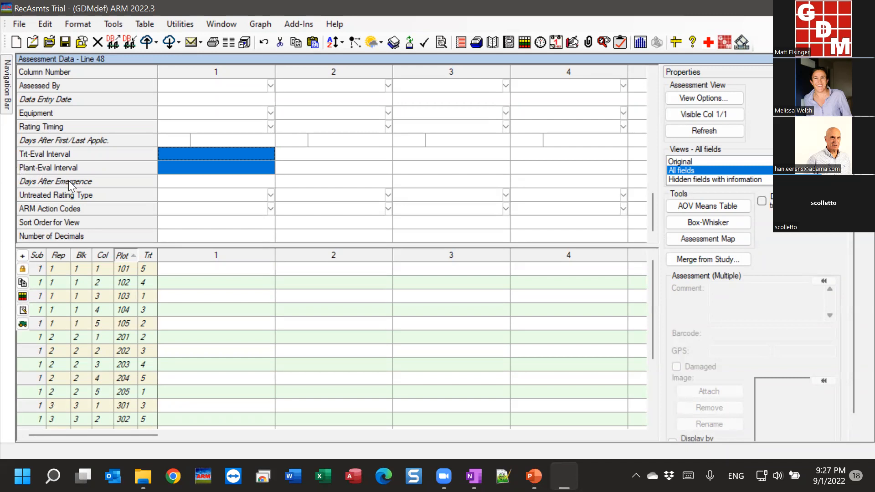
{"action": "left_click", "coordinate": [208, 179]}
{"action": "left_click", "coordinate": [181, 213]}
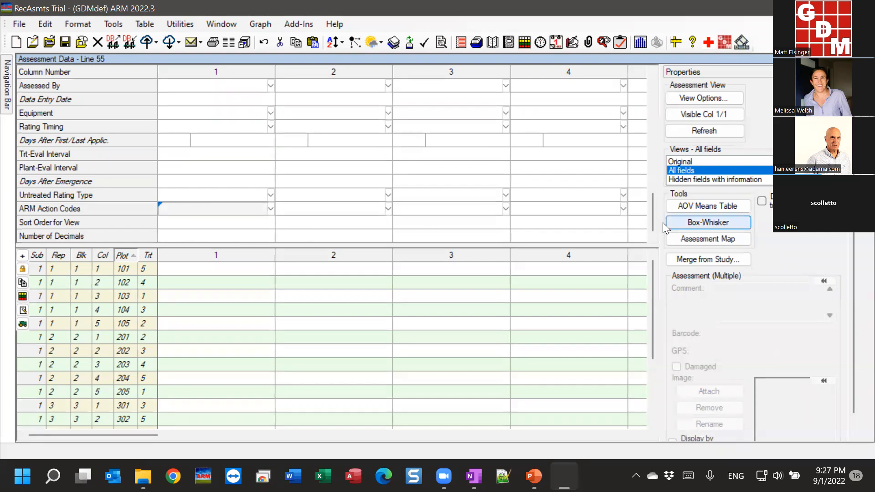
Enter column 1's assessment values of 7 for plot 101 and 12 for plot 102
{"action": "left_click_drag", "start_coordinate": [650, 217], "coordinate": [649, 129]}
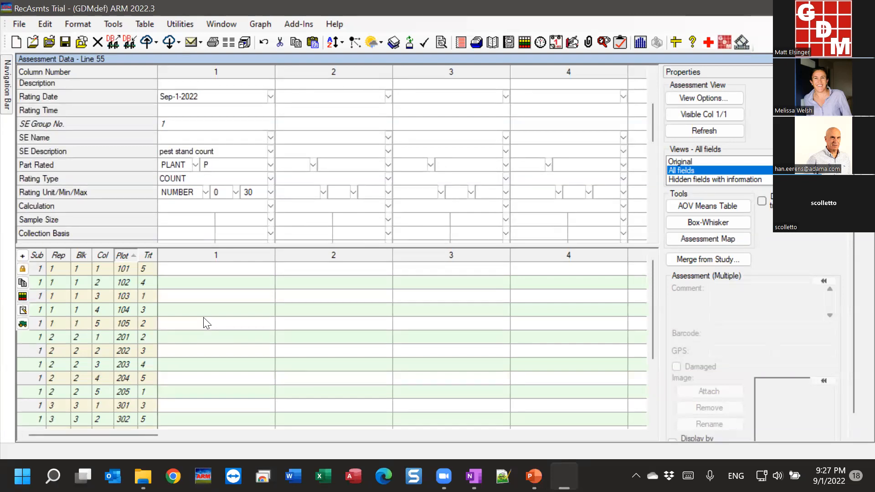
{"action": "left_click", "coordinate": [203, 270]}
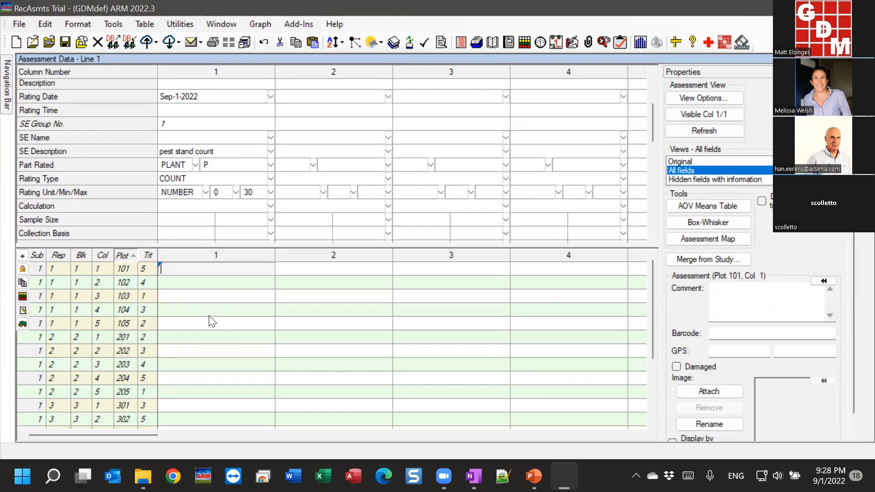
{"action": "type", "text": "7"}
{"action": "key", "text": "Return"}
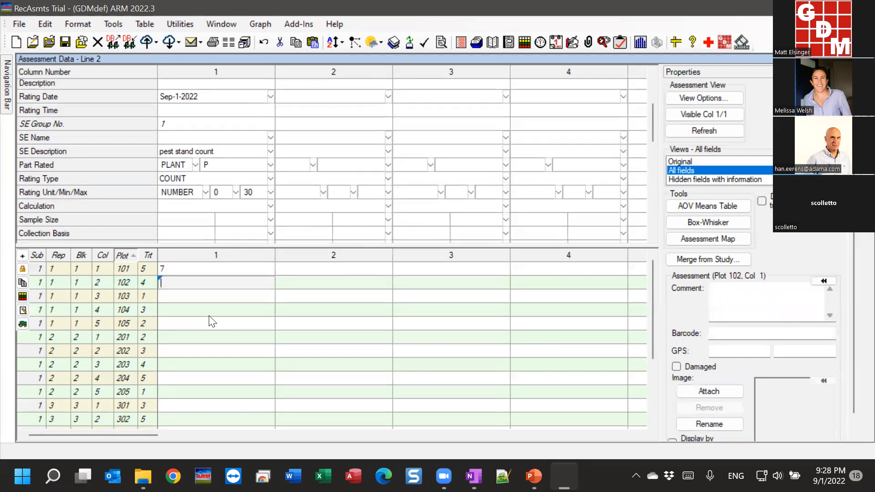
{"action": "type", "text": "12"}
{"action": "key", "text": "Return"}
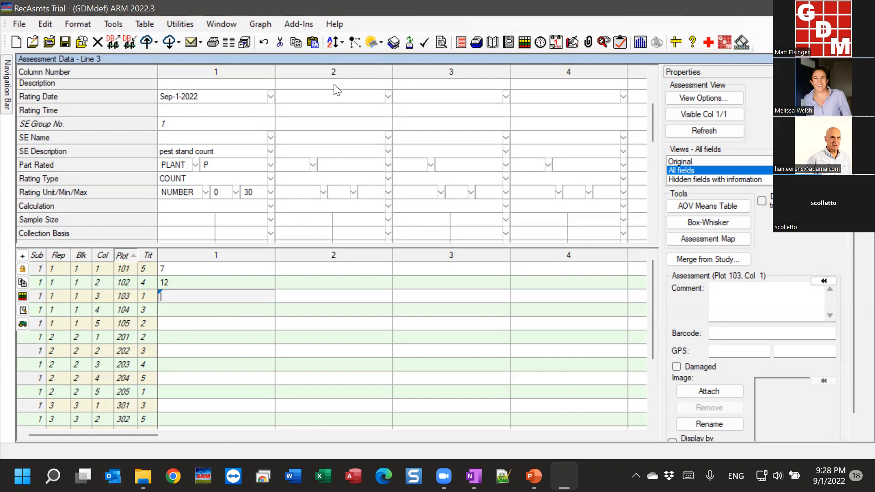
Examine the available plot sorting options, including assessment order and harvest order, and return to plot 103's cell in column 1
{"action": "left_click", "coordinate": [340, 41]}
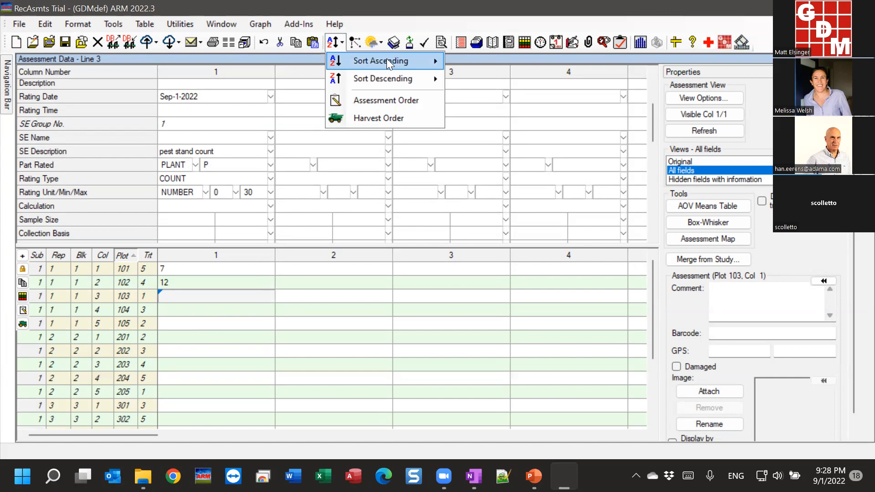
{"action": "mouse_move", "coordinate": [387, 59]}
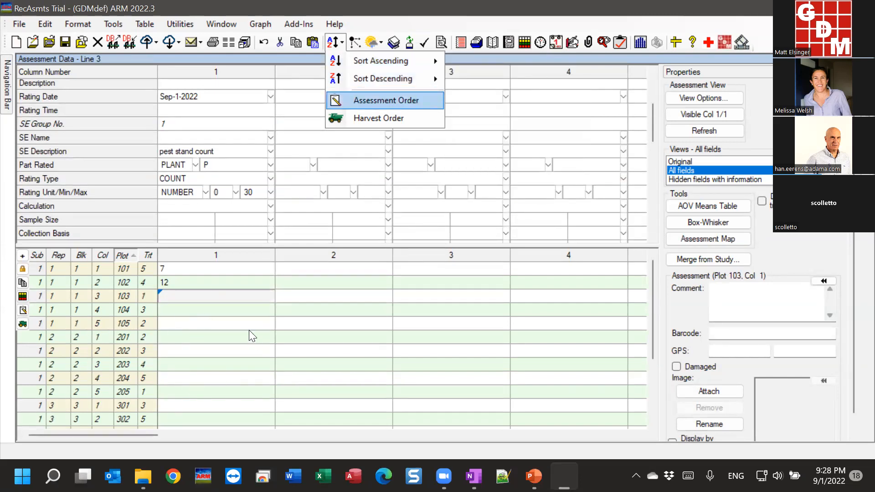
{"action": "mouse_move", "coordinate": [395, 78]}
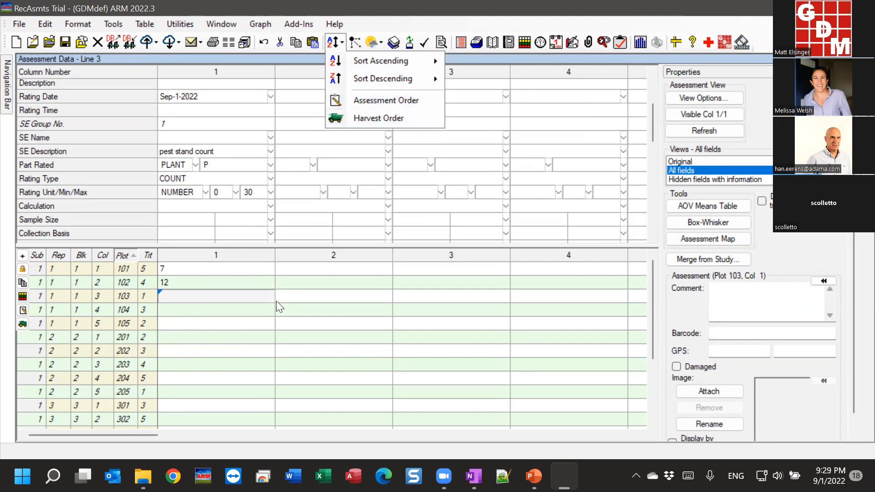
{"action": "left_click", "coordinate": [214, 298]}
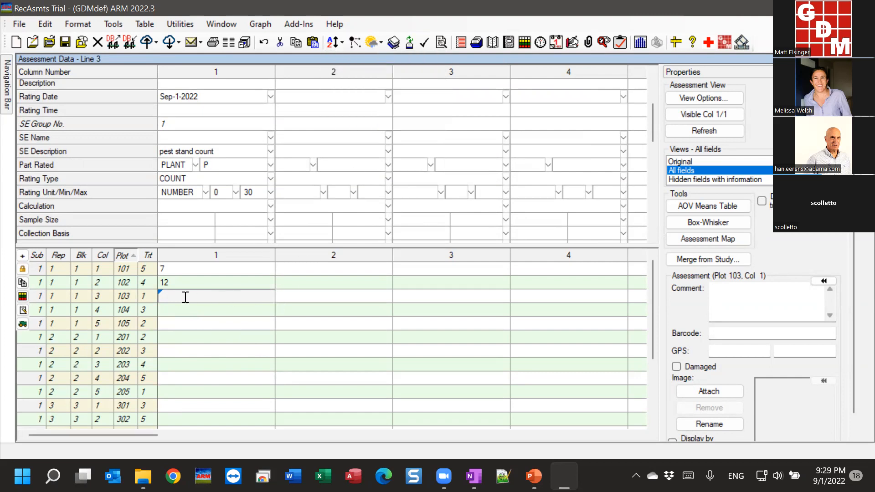
Open the trial map and set the assessment order's movement arrows to Serpentine within blocks
{"action": "left_click", "coordinate": [23, 297]}
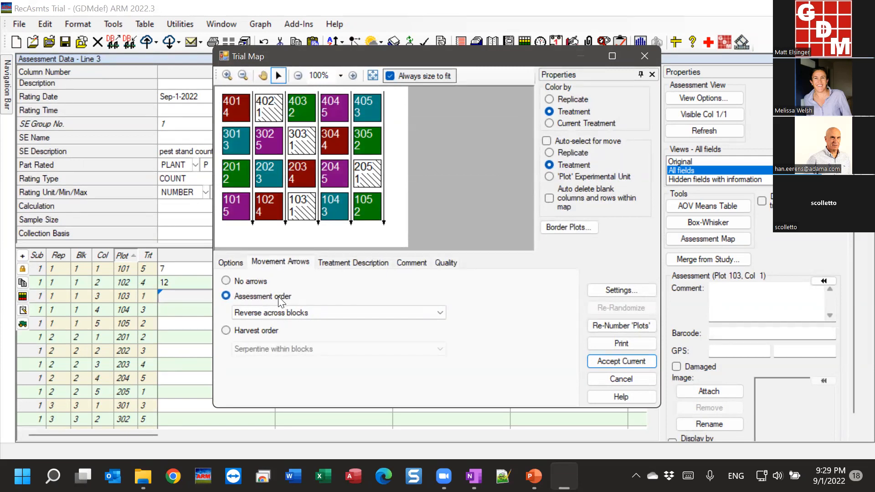
{"action": "left_click", "coordinate": [391, 312]}
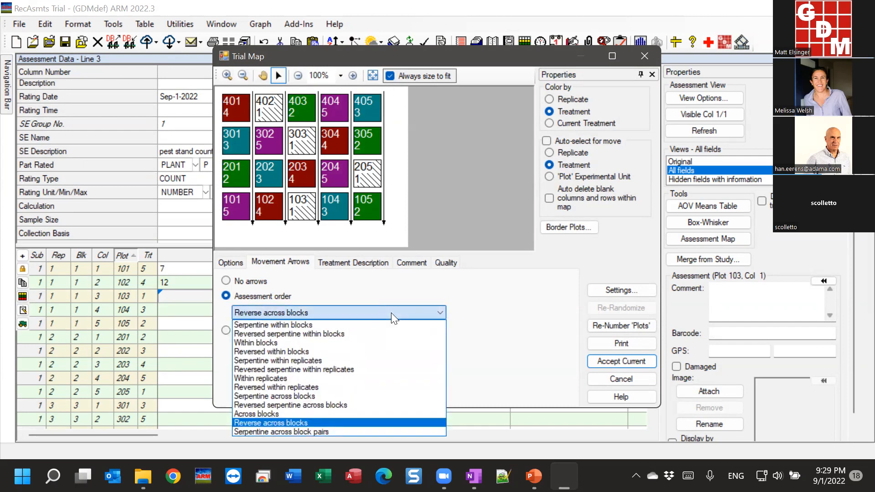
{"action": "left_click", "coordinate": [327, 325]}
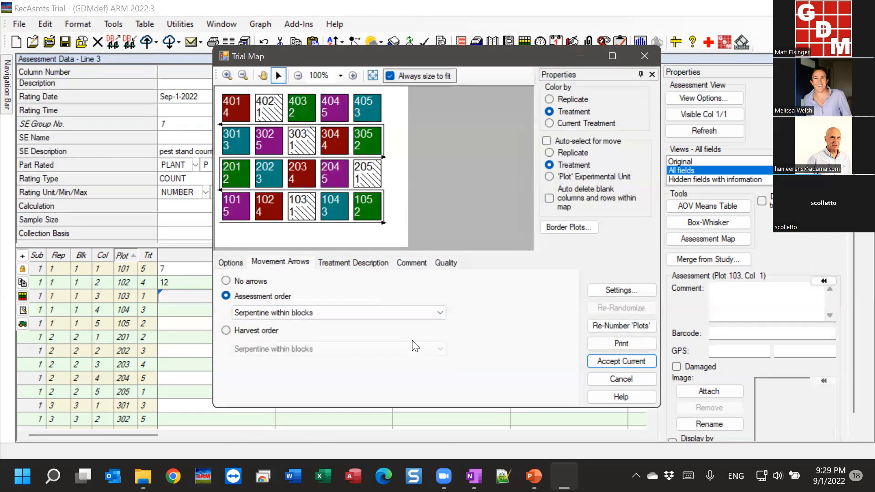
Try the Reversed serpentine within blocks and Serpentine across blocks assessment orders, and settle on Across blocks
{"action": "left_click", "coordinate": [373, 313]}
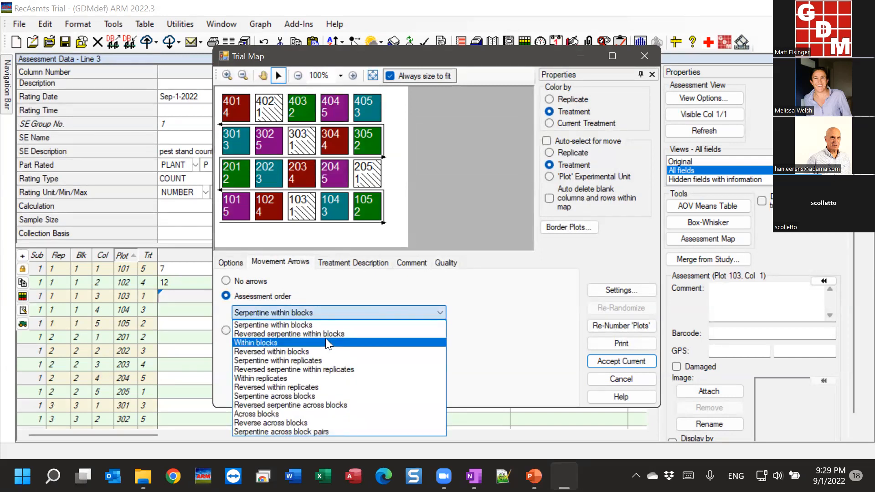
{"action": "left_click", "coordinate": [319, 334]}
{"action": "left_click", "coordinate": [374, 313]}
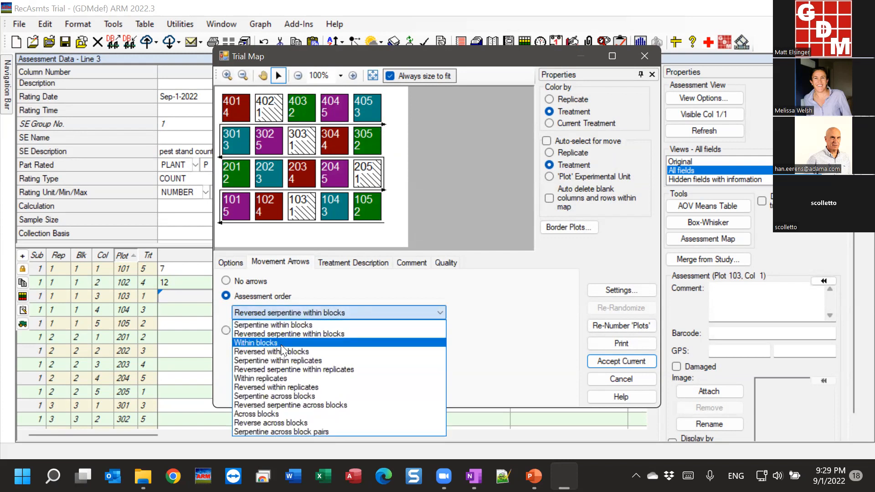
{"action": "left_click", "coordinate": [318, 396]}
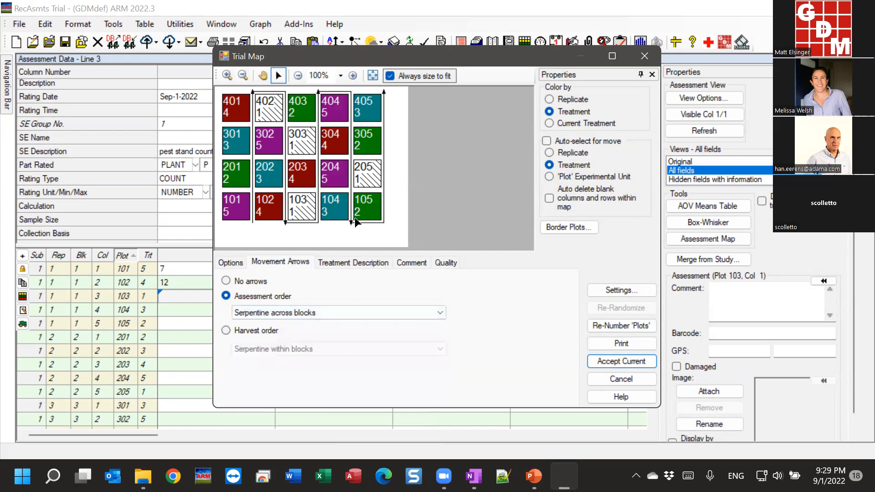
{"action": "left_click", "coordinate": [347, 313]}
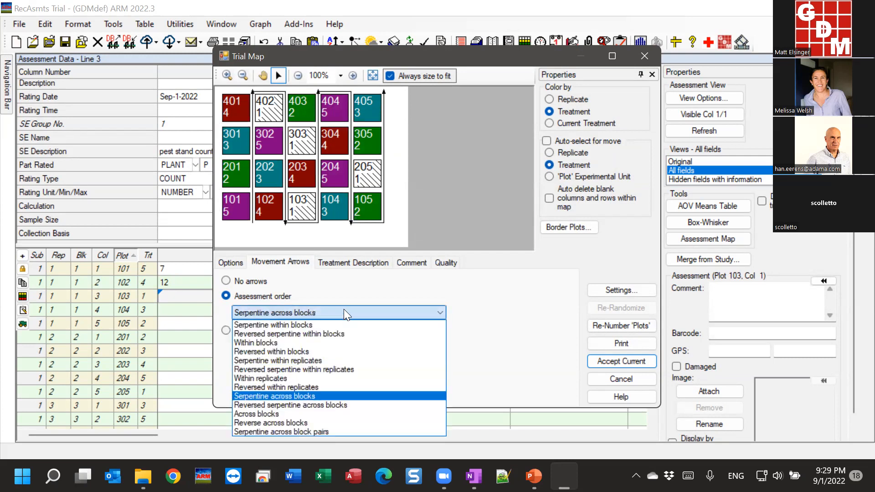
{"action": "left_click", "coordinate": [326, 414]}
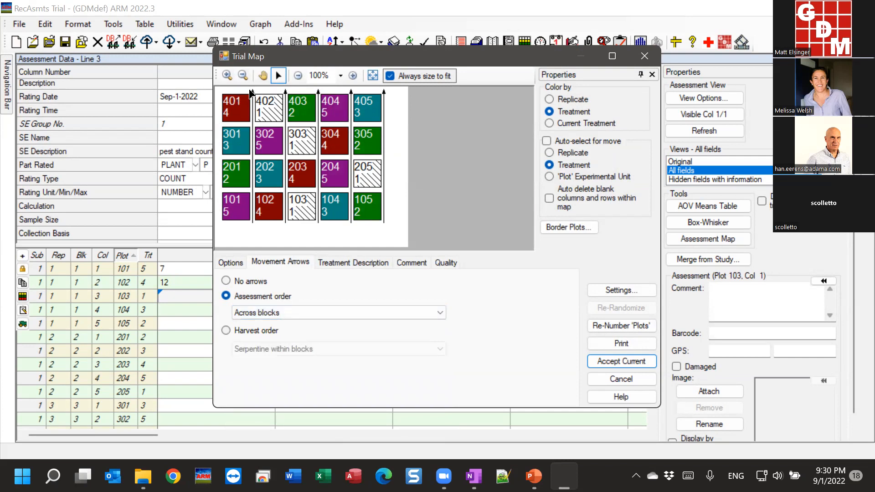
View the harvest order's movement arrows on the trial map and switch the display back to the assessment order
{"action": "left_click", "coordinate": [240, 330]}
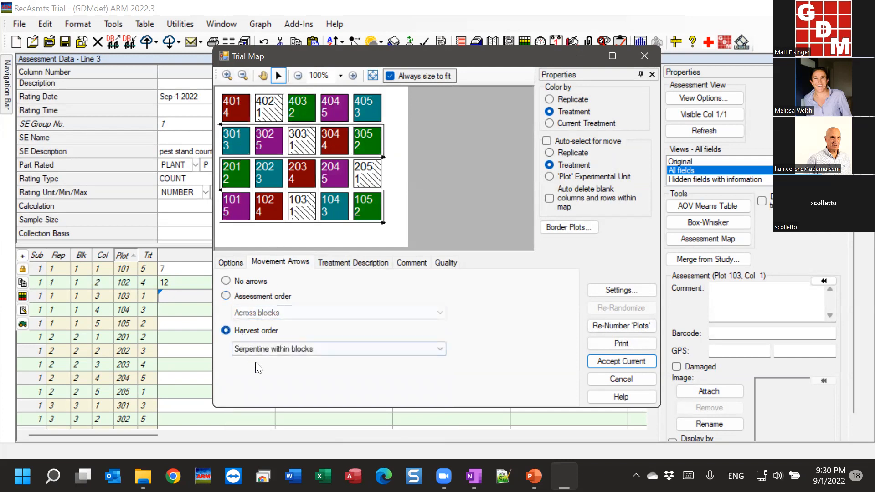
{"action": "left_click", "coordinate": [296, 349]}
{"action": "left_click", "coordinate": [295, 349]}
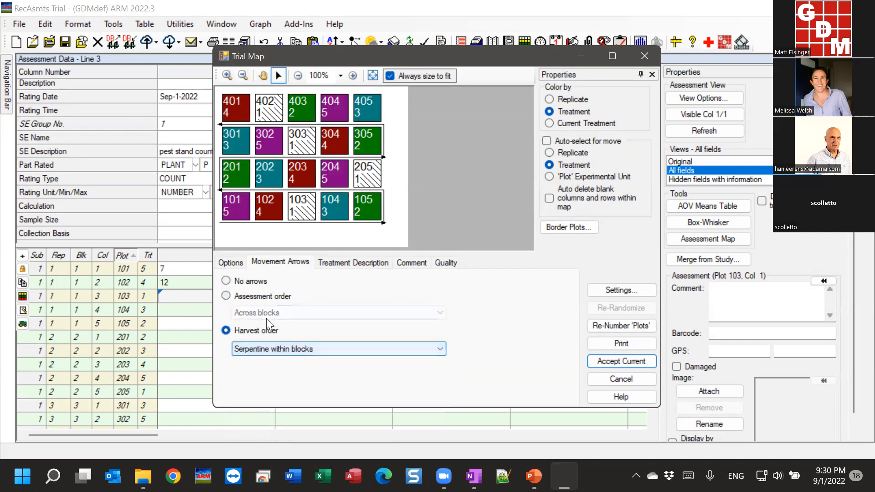
{"action": "left_click", "coordinate": [258, 294]}
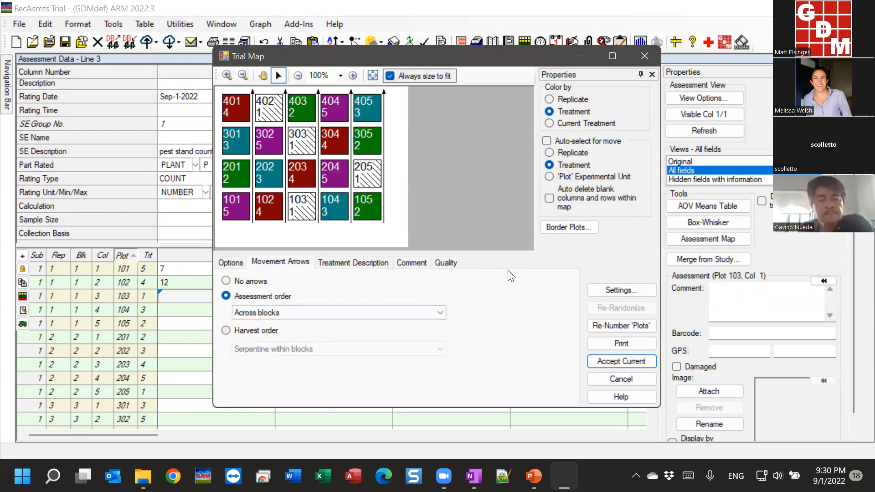
Accept the trial map's Across blocks setting and sort the assessment plots in assessment order
{"action": "left_click", "coordinate": [600, 363]}
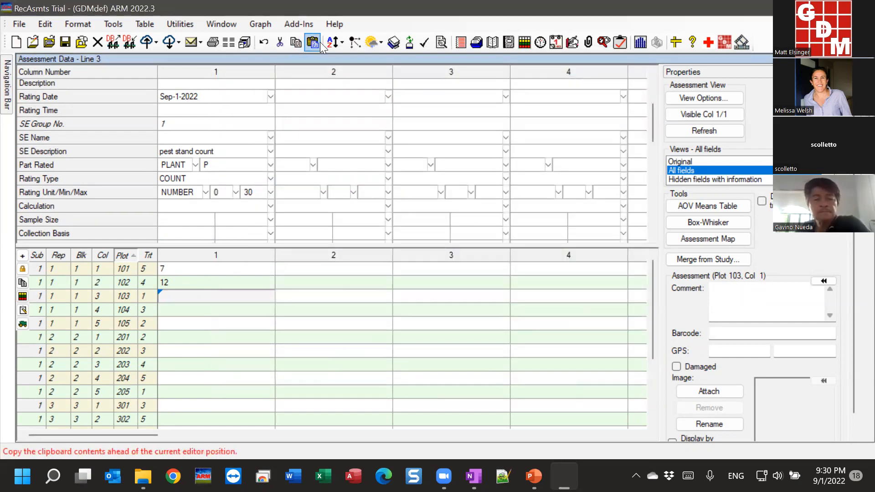
{"action": "left_click", "coordinate": [339, 41]}
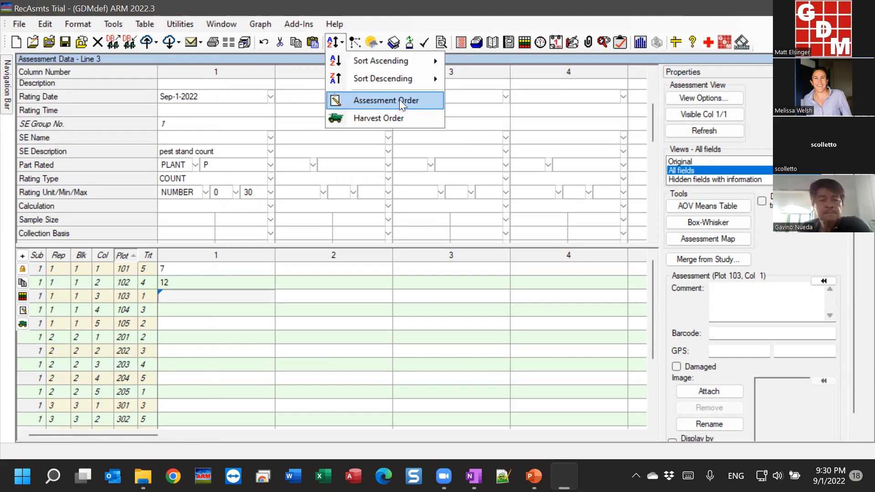
{"action": "left_click", "coordinate": [208, 307]}
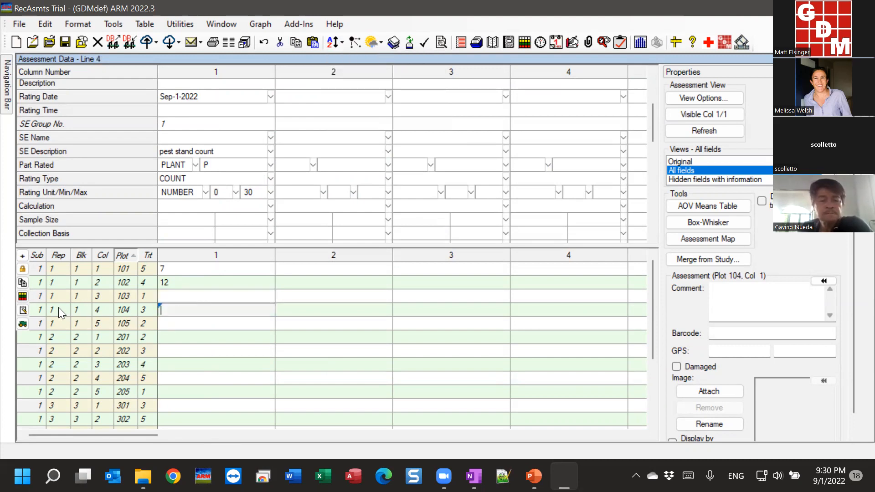
{"action": "left_click", "coordinate": [22, 309]}
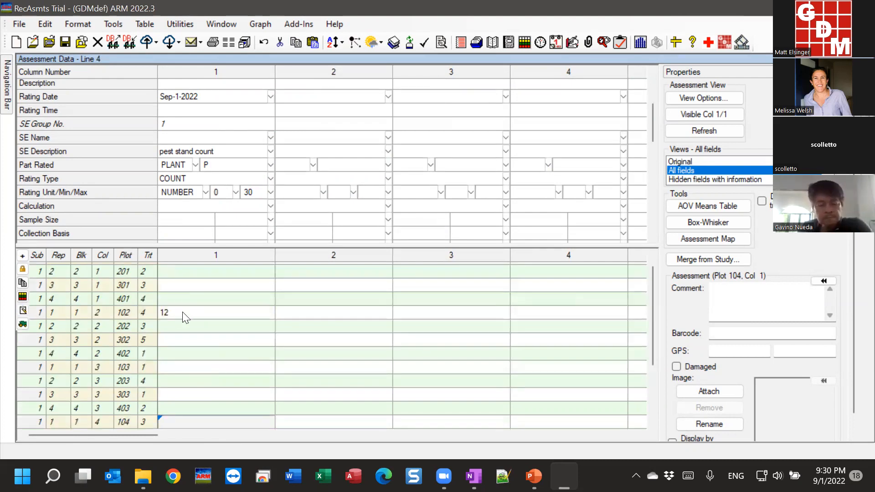
{"action": "scroll", "coordinate": [182, 311], "scroll_direction": "up", "scroll_amount": 1}
{"action": "scroll", "coordinate": [172, 333], "scroll_direction": "down", "scroll_amount": 4}
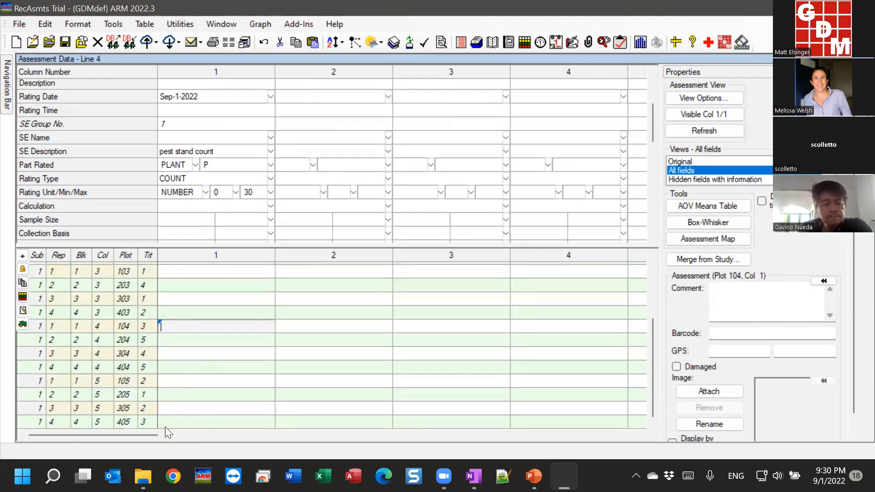
{"action": "scroll", "coordinate": [171, 372], "scroll_direction": "up", "scroll_amount": 4}
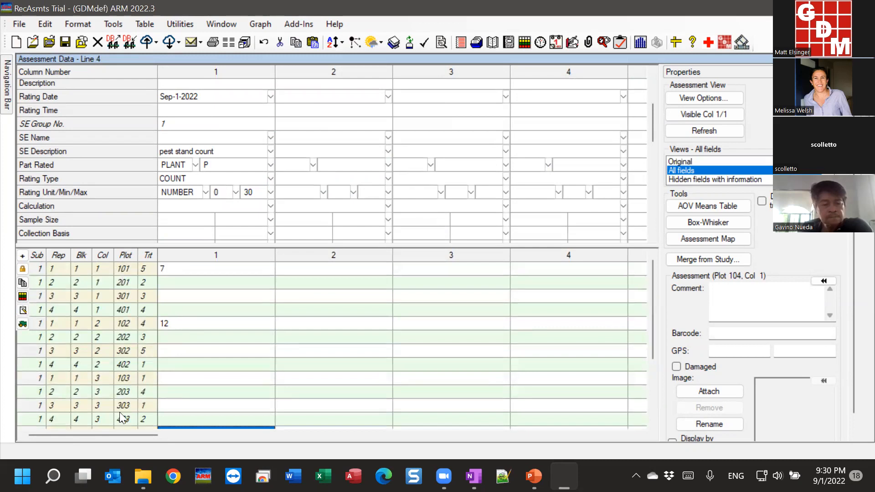
Clear the existing column 1 values of plots 102 and 101
{"action": "left_click", "coordinate": [186, 324]}
{"action": "left_click", "coordinate": [189, 324]}
{"action": "key", "text": "BackSpace"}
{"action": "left_click", "coordinate": [187, 270]}
{"action": "key", "text": "Delete"}
{"action": "left_click", "coordinate": [203, 348]}
Enter 12, 13 and 5 in column 1 for plots 101, 201 and 301
{"action": "left_click", "coordinate": [196, 271]}
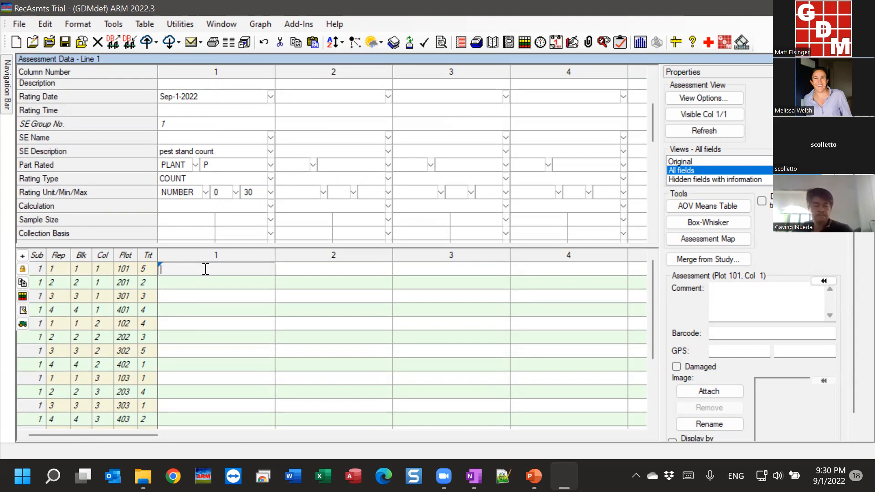
{"action": "type", "text": "12"}
{"action": "key", "text": "Return"}
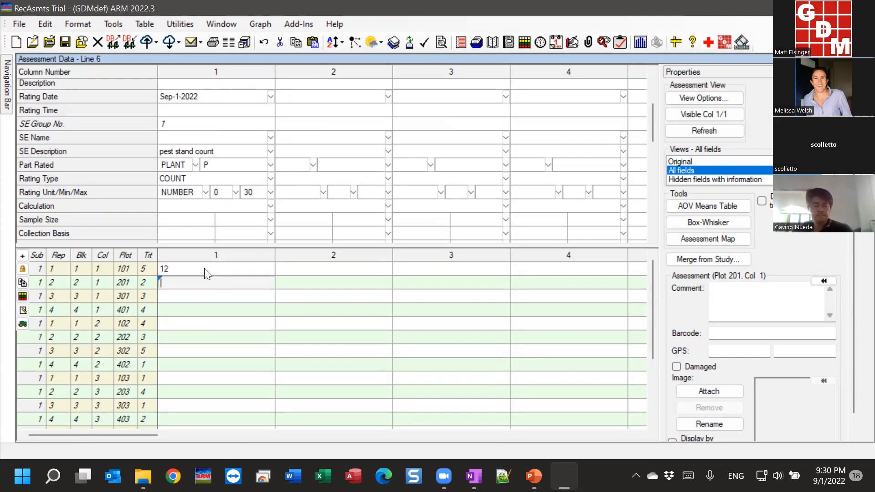
{"action": "type", "text": "13"}
{"action": "key", "text": "Return"}
{"action": "type", "text": "5"}
{"action": "key", "text": "Return"}
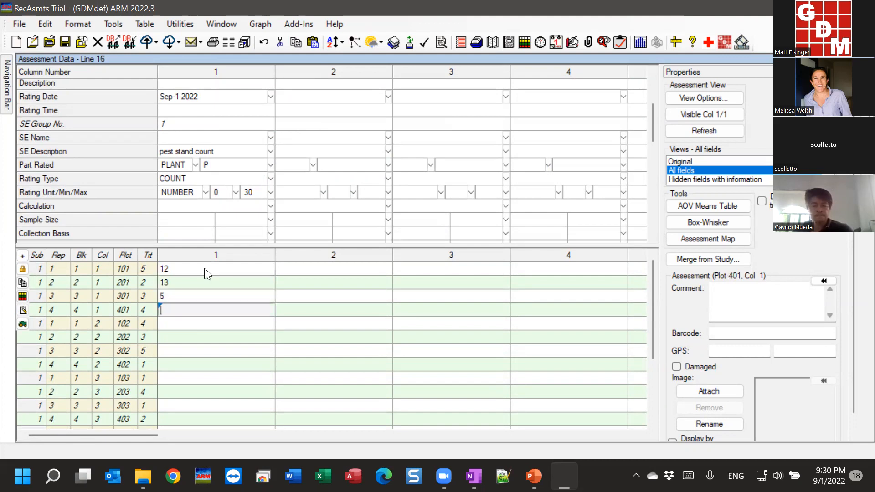
Try the out-of-range value 33 for plot 401 in column 1 and correct it to 3
{"action": "type", "text": "33"}
{"action": "key", "text": "Return"}
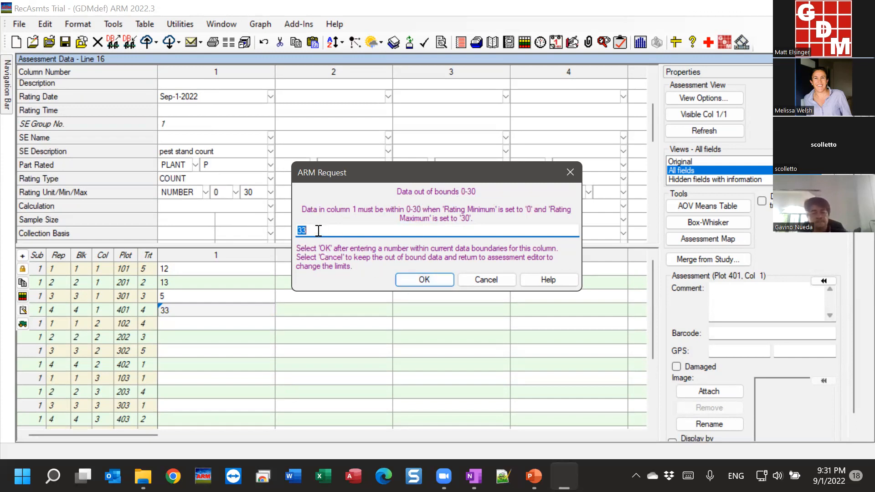
{"action": "type", "text": "3"}
{"action": "left_click", "coordinate": [423, 279]}
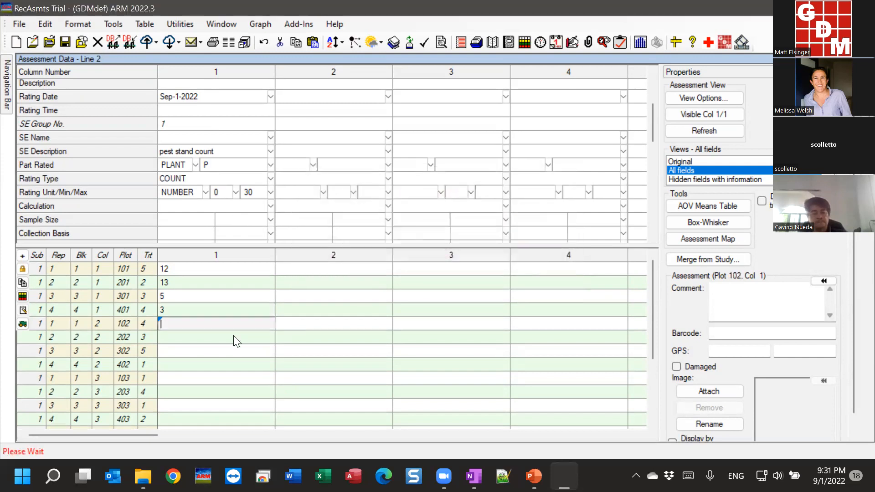
Enter 33 for plot 102 in column 1 and keep the out-of-bounds value
{"action": "type", "text": "33"}
{"action": "key", "text": "Return"}
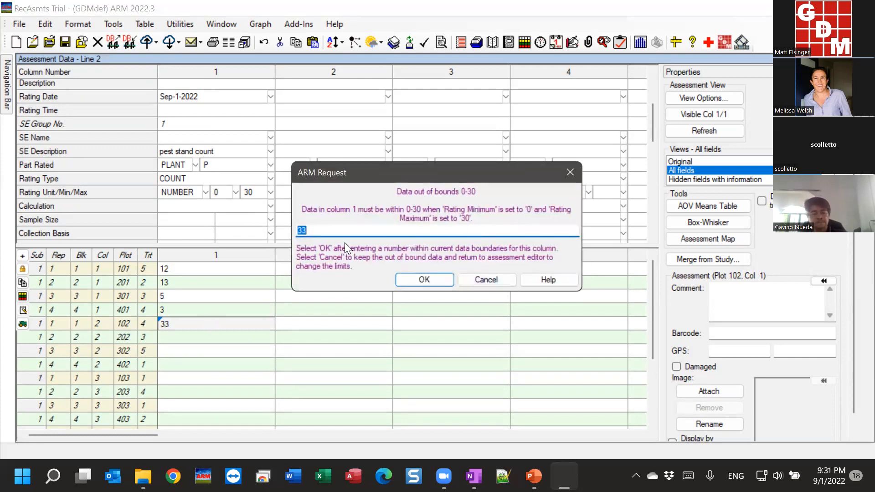
{"action": "left_click", "coordinate": [486, 278]}
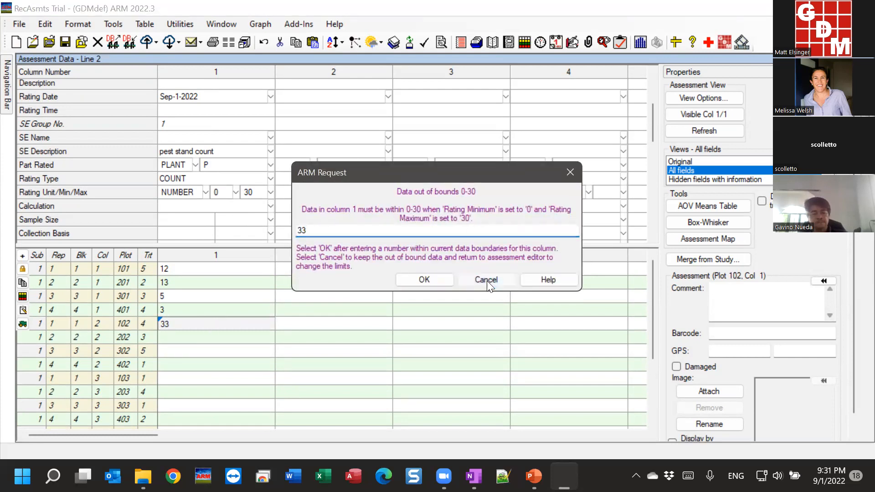
Clear the rating maximum and rating minimum in column 1's header
{"action": "left_click", "coordinate": [256, 194]}
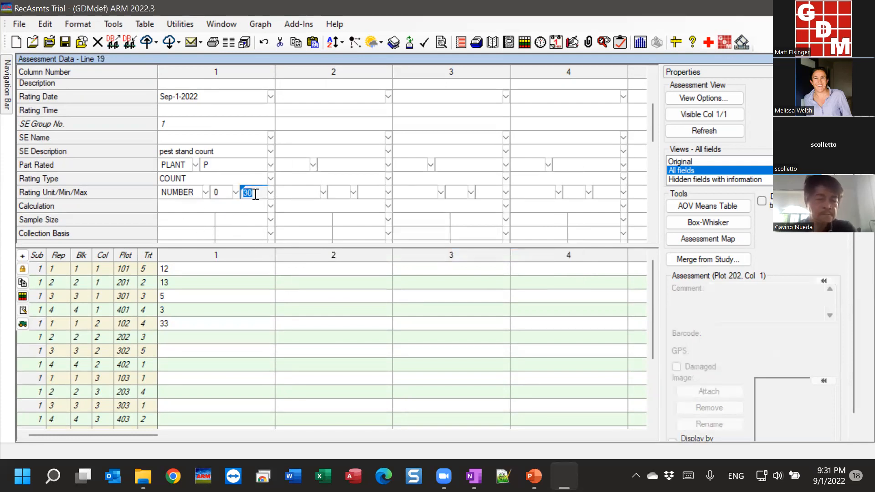
{"action": "key", "text": "Delete"}
{"action": "left_click", "coordinate": [221, 194]}
{"action": "key", "text": "Delete"}
{"action": "left_click", "coordinate": [178, 207]}
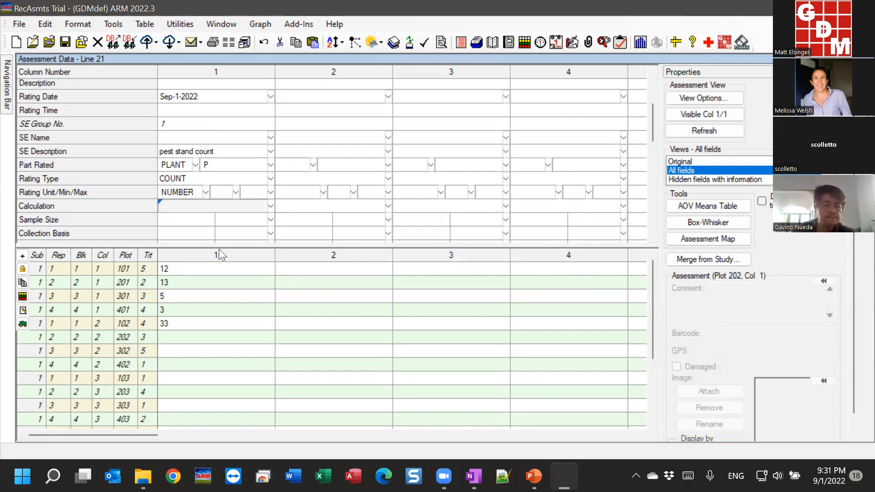
Enter 33 for plot 202 in column 1
{"action": "left_click", "coordinate": [203, 338]}
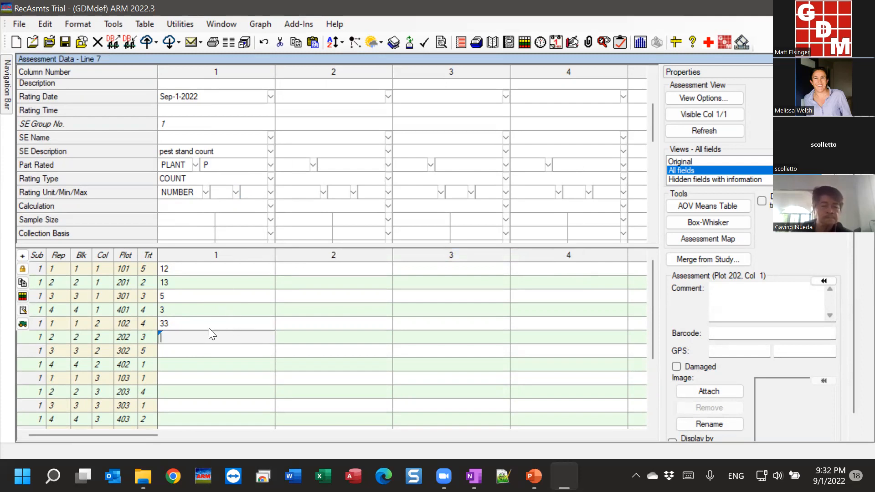
{"action": "type", "text": "33"}
{"action": "key", "text": "Return"}
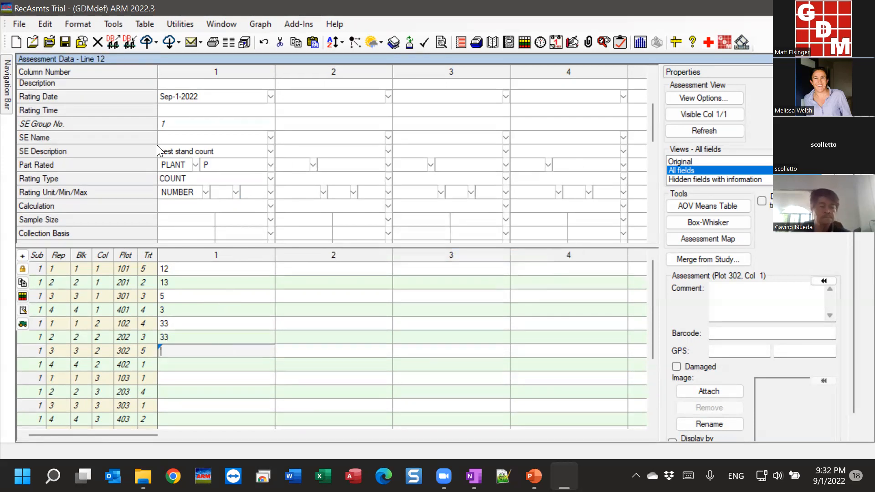
Append an apostrophe to column 1's SE Description so it reads "pest stand count '"
{"action": "left_click", "coordinate": [225, 149]}
{"action": "left_click", "coordinate": [226, 145]}
{"action": "type", "text": "1"}
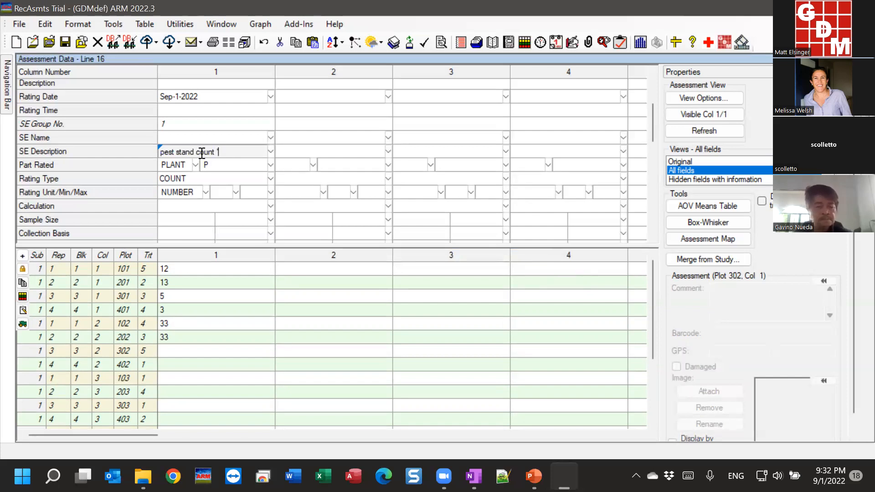
Enter 33 in column 1 for plots 302, 402, 103, 203, 303 and 403
{"action": "left_click", "coordinate": [178, 350]}
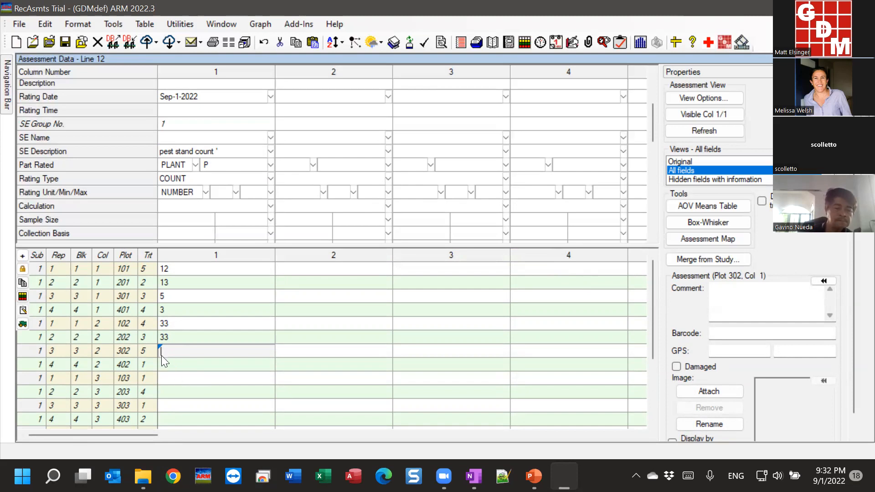
{"action": "type", "text": "33"}
{"action": "key", "text": "Return"}
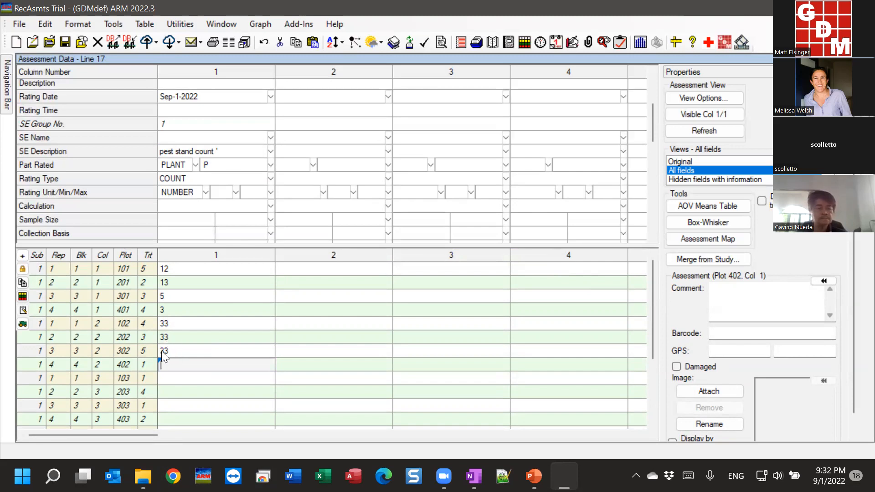
{"action": "type", "text": "33"}
{"action": "key", "text": "Return"}
{"action": "type", "text": "33"}
{"action": "key", "text": "Return"}
{"action": "type", "text": "33"}
{"action": "key", "text": "Return"}
{"action": "type", "text": "33"}
{"action": "key", "text": "Return"}
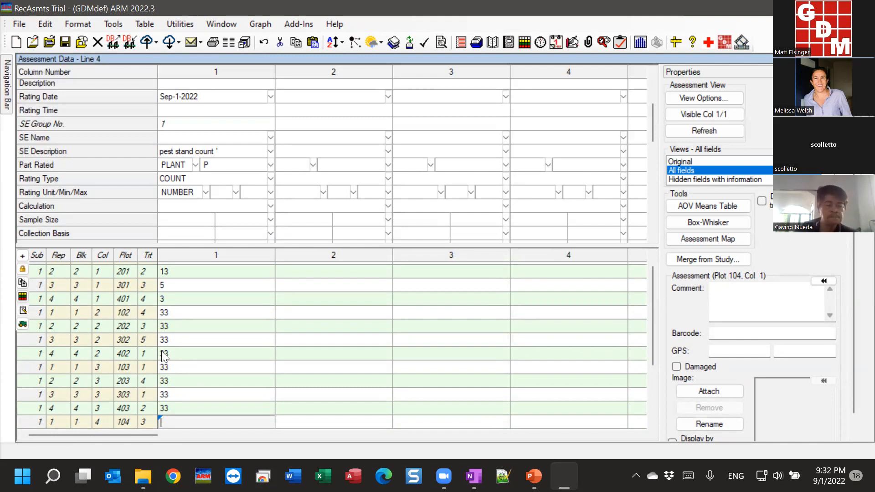
Enter 0 in column 1 for plots 104 and 204, and 100 for plots 304, 404 and 105
{"action": "type", "text": "0"}
{"action": "key", "text": "Return"}
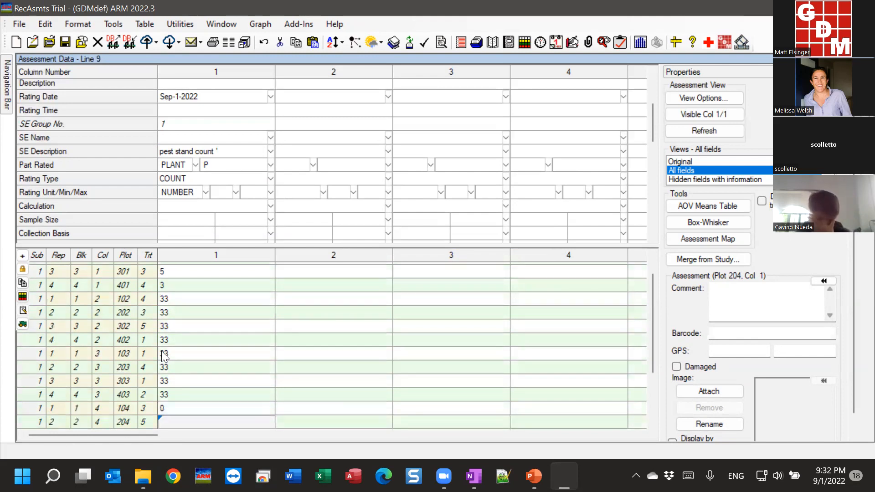
{"action": "type", "text": "0"}
{"action": "key", "text": "Return"}
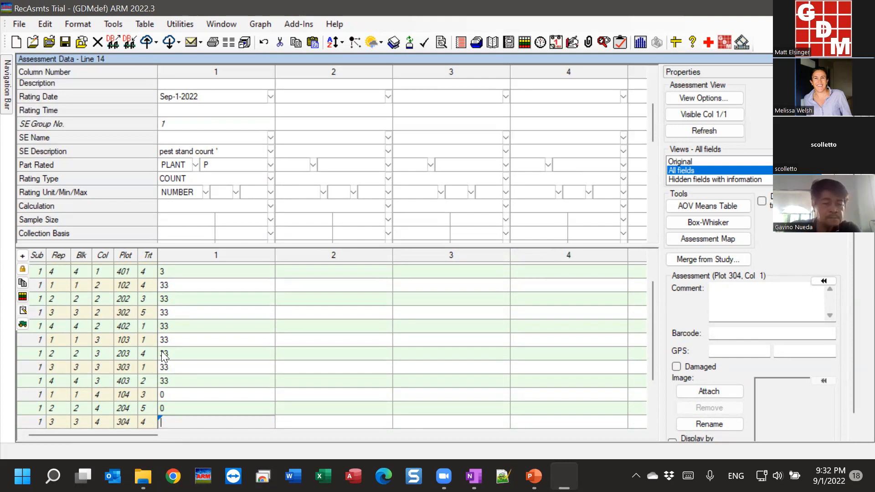
{"action": "type", "text": "100"}
{"action": "key", "text": "Return"}
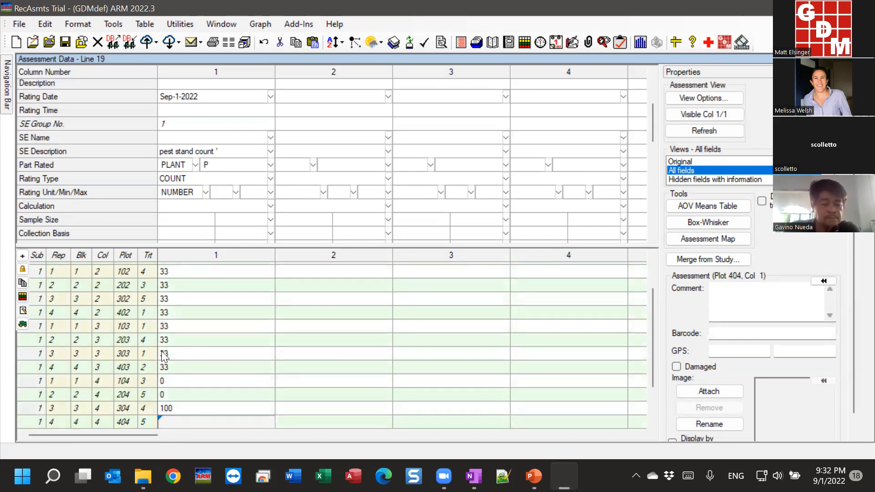
{"action": "type", "text": "100"}
{"action": "key", "text": "Return"}
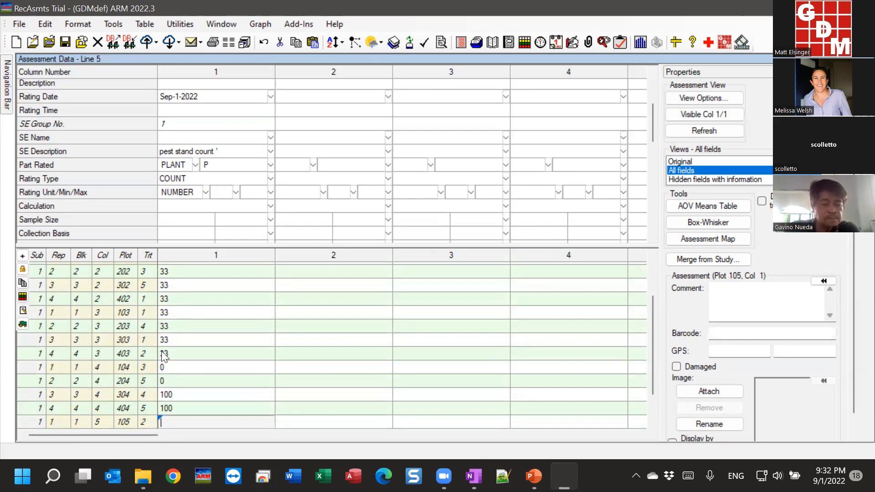
{"action": "type", "text": "100"}
{"action": "key", "text": "Return"}
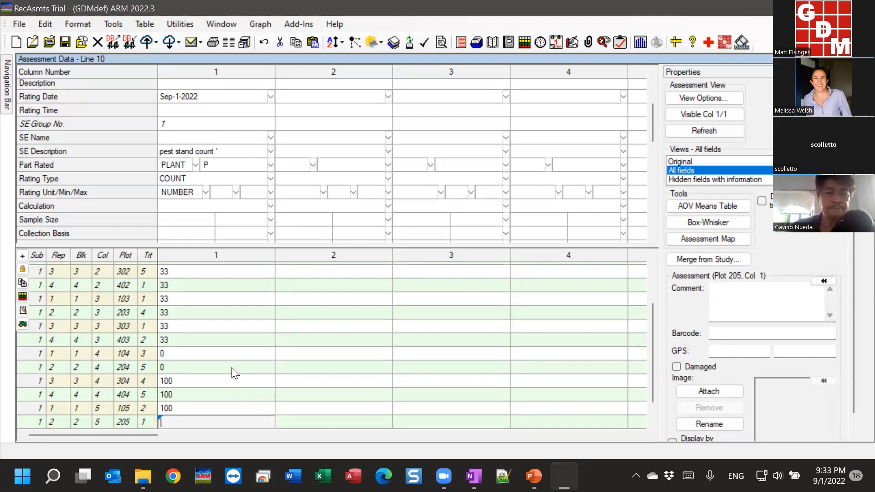
Add the comment "extra details" to plot 105's assessment in column 1
{"action": "scroll", "coordinate": [852, 264], "scroll_direction": "down", "scroll_amount": 2}
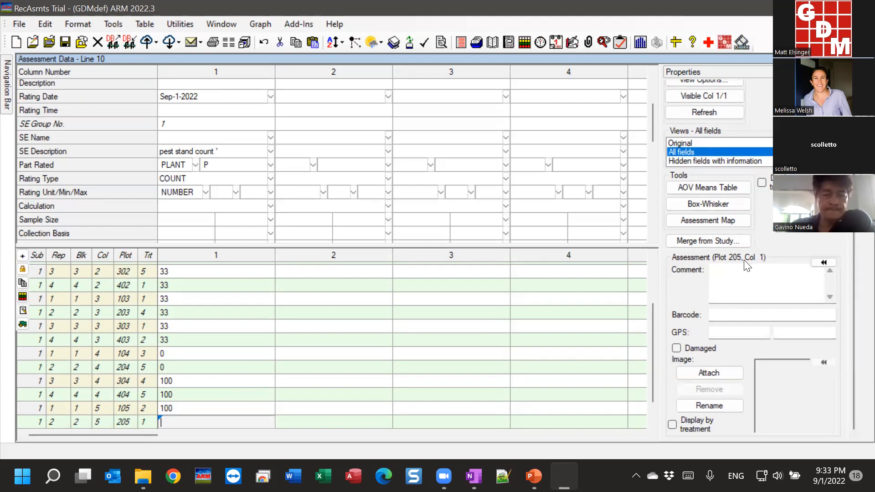
{"action": "left_click", "coordinate": [194, 404]}
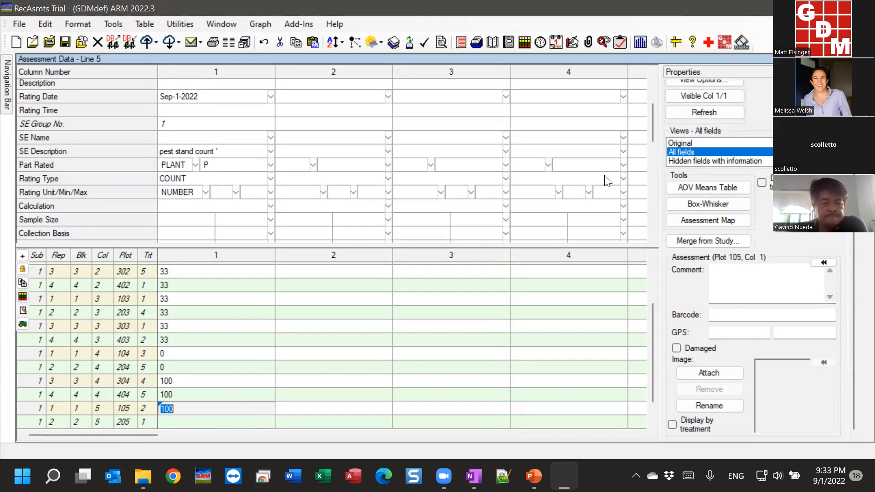
{"action": "left_click", "coordinate": [750, 74]}
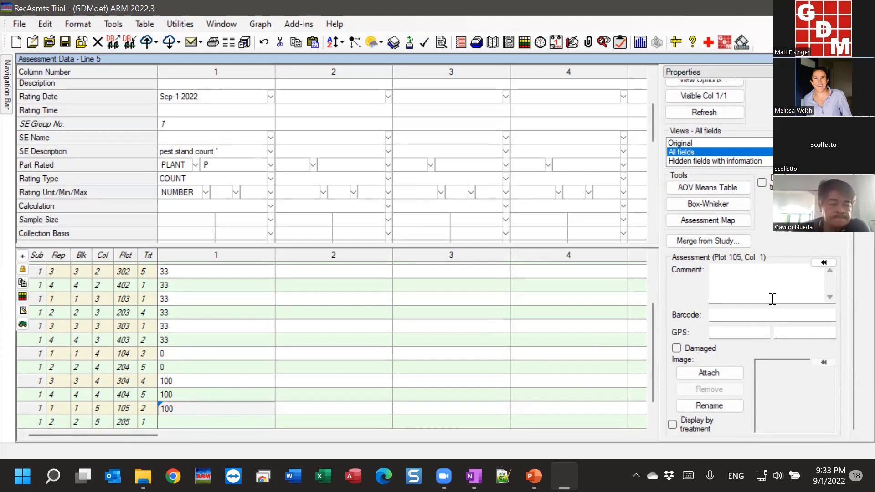
{"action": "left_click", "coordinate": [712, 273]}
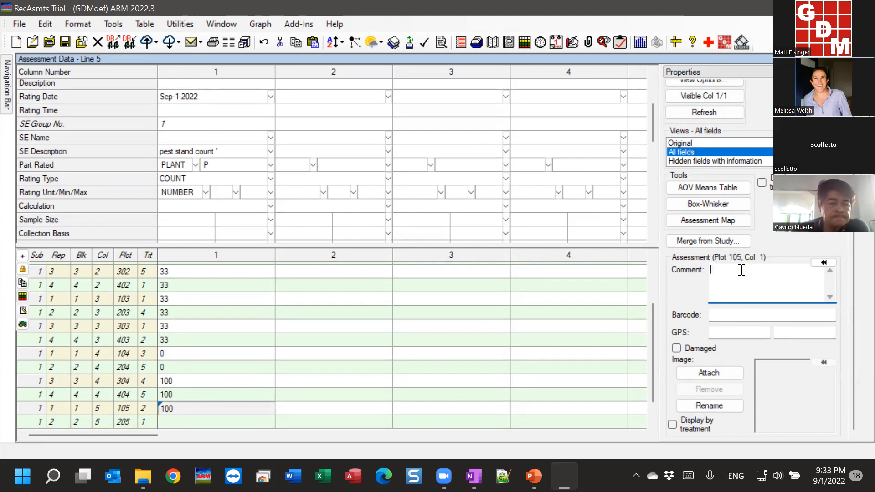
{"action": "type", "text": "extra details"}
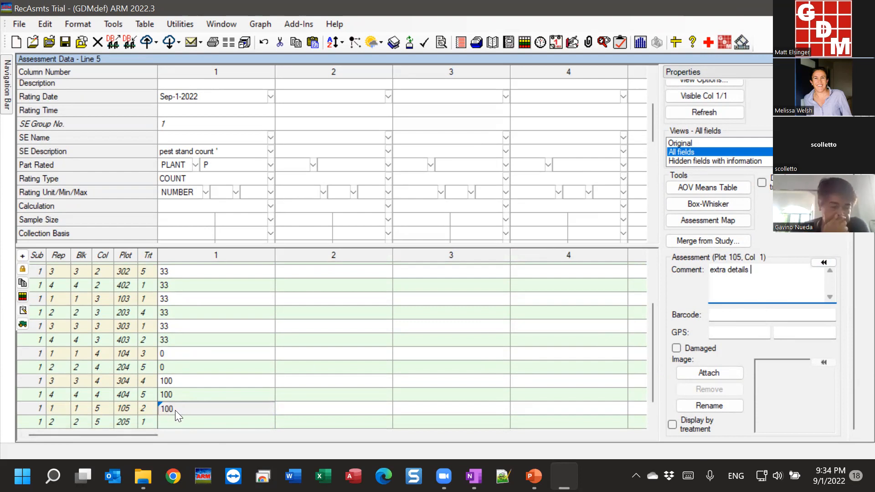
Try to attach the image newLogo_redBk.png to plot 105's assessment in column 1, checking the file name components in the import preview
{"action": "left_click", "coordinate": [728, 313]}
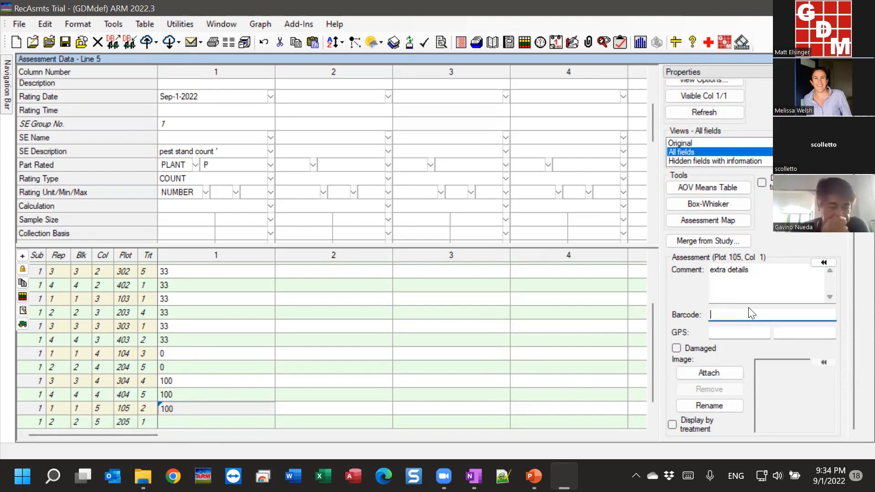
{"action": "left_click", "coordinate": [738, 333]}
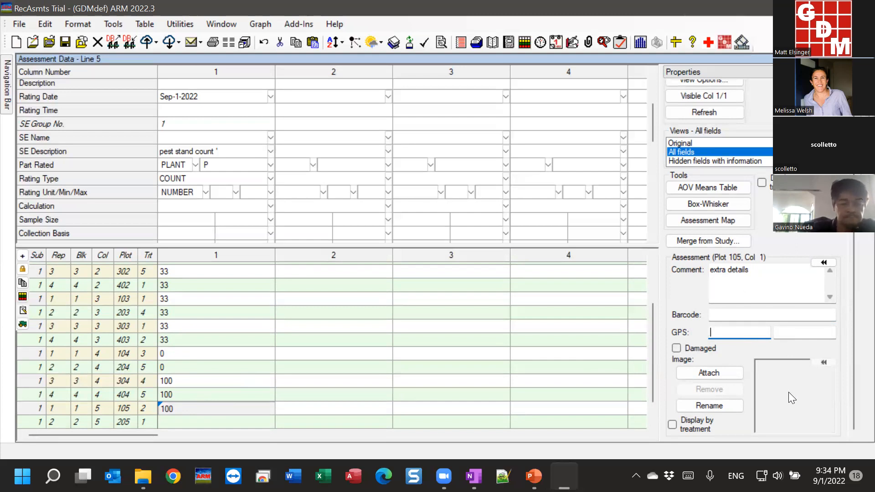
{"action": "left_click", "coordinate": [698, 373]}
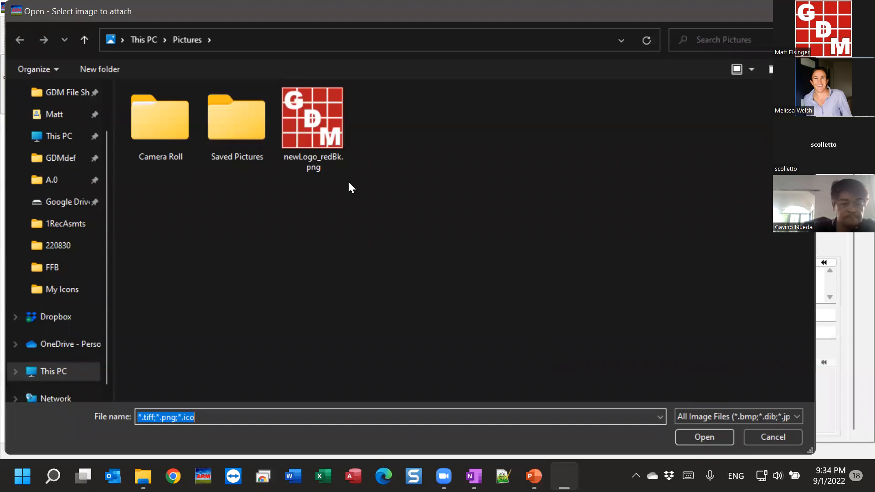
{"action": "left_click", "coordinate": [314, 110]}
{"action": "left_click", "coordinate": [708, 434]}
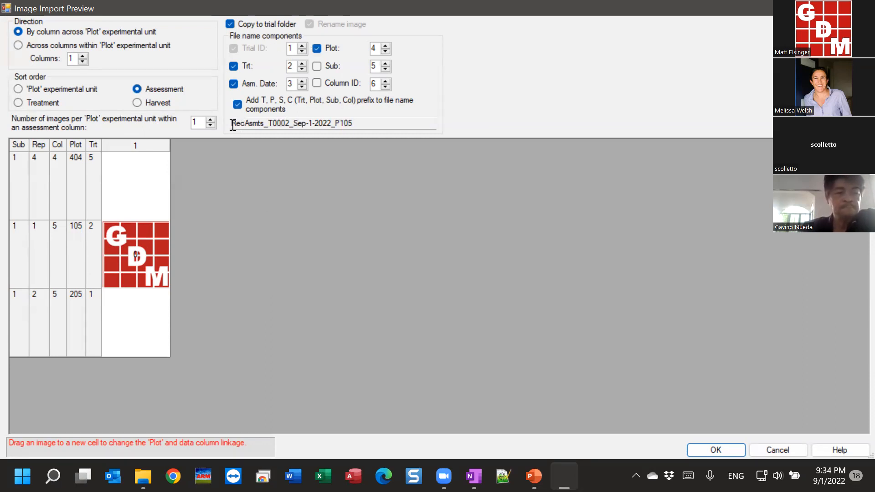
{"action": "left_click_drag", "start_coordinate": [231, 124], "coordinate": [384, 133]}
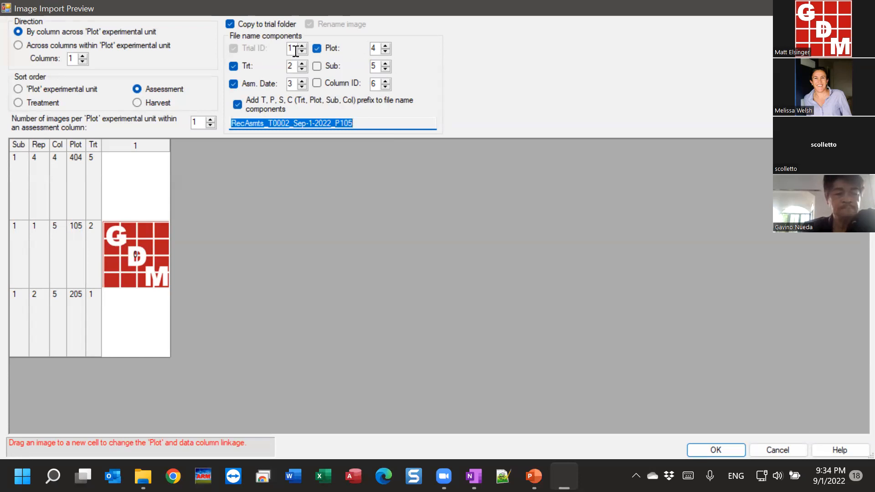
{"action": "left_click", "coordinate": [240, 123]}
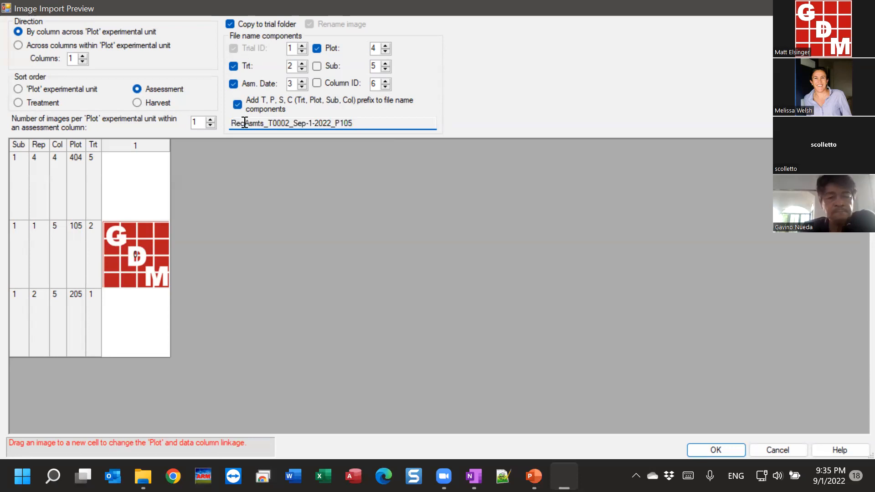
{"action": "left_click_drag", "start_coordinate": [267, 123], "coordinate": [302, 123]}
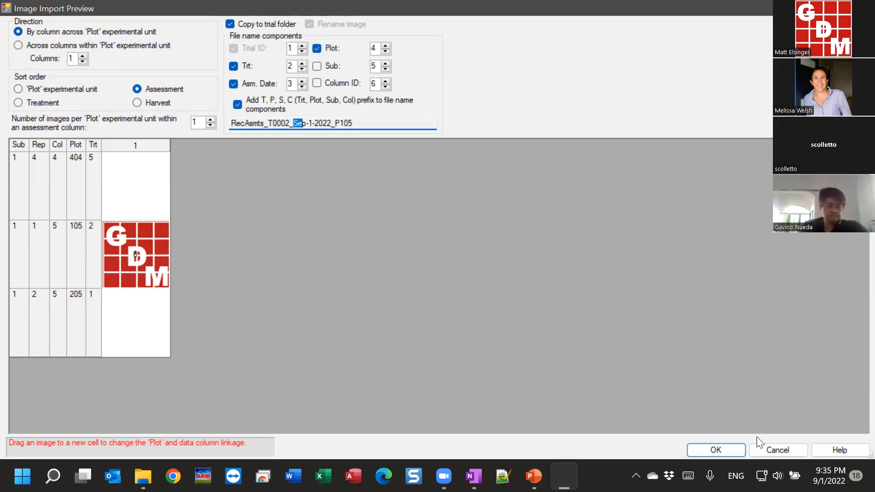
{"action": "left_click", "coordinate": [773, 448]}
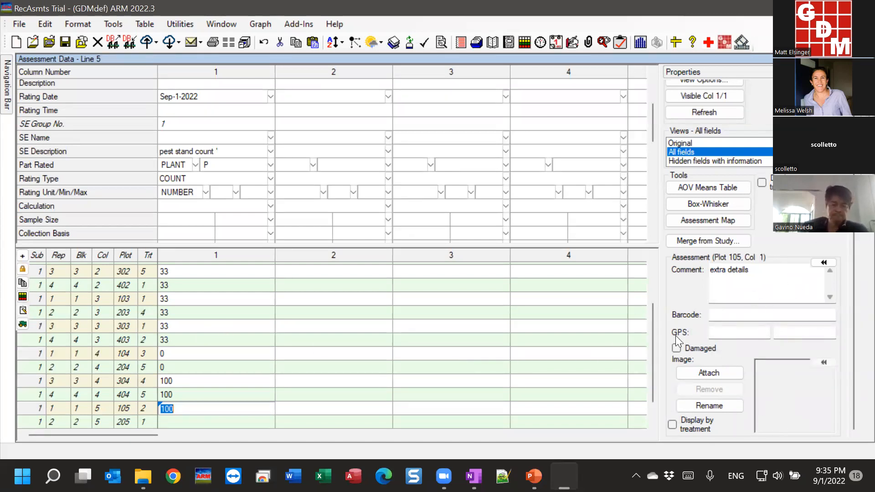
Review the values entered in column 1 and the comment marker on plot 105
{"action": "left_click", "coordinate": [185, 392]}
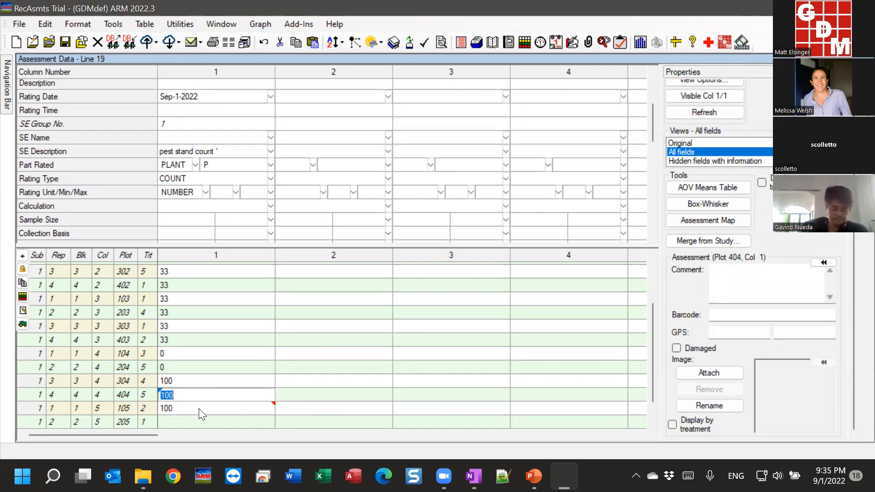
{"action": "left_click", "coordinate": [174, 410]}
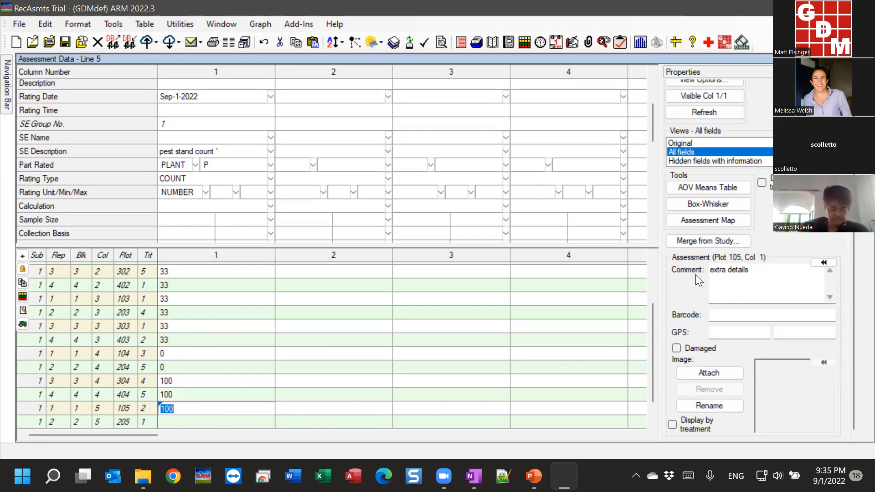
{"action": "left_click", "coordinate": [209, 381]}
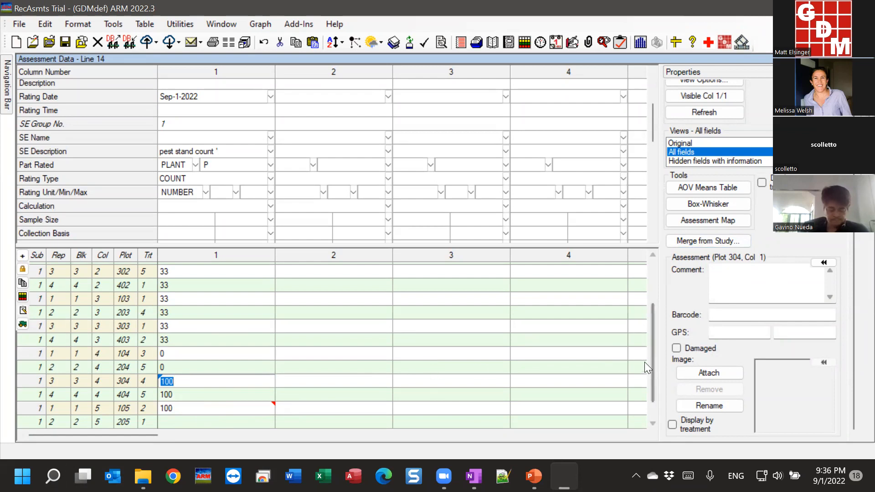
{"action": "left_click_drag", "start_coordinate": [654, 364], "coordinate": [654, 397]}
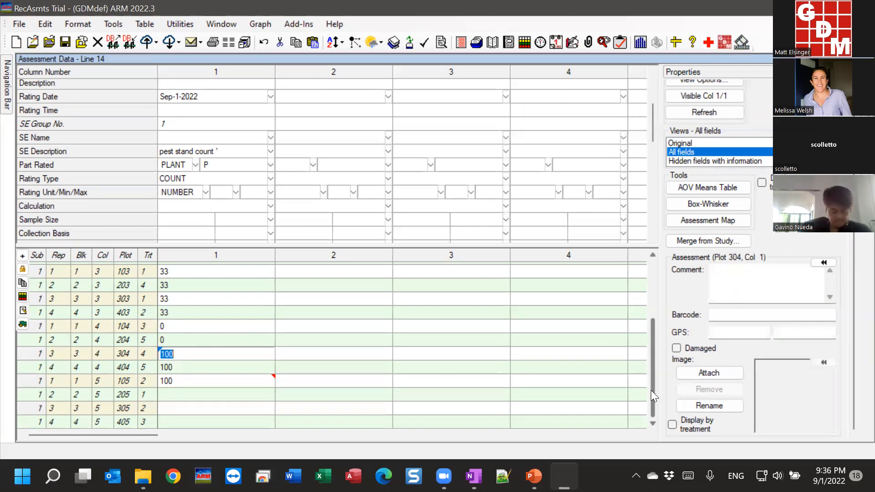
{"action": "left_click_drag", "start_coordinate": [653, 384], "coordinate": [657, 292]}
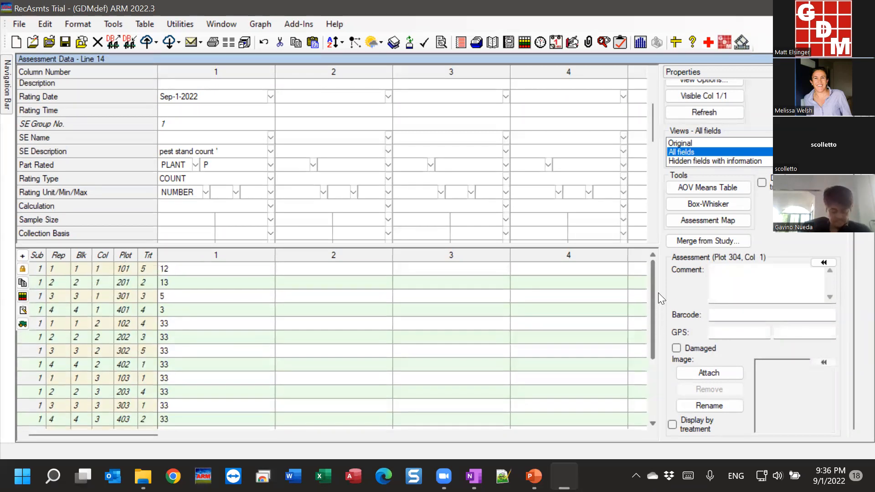
{"action": "left_click", "coordinate": [205, 324]}
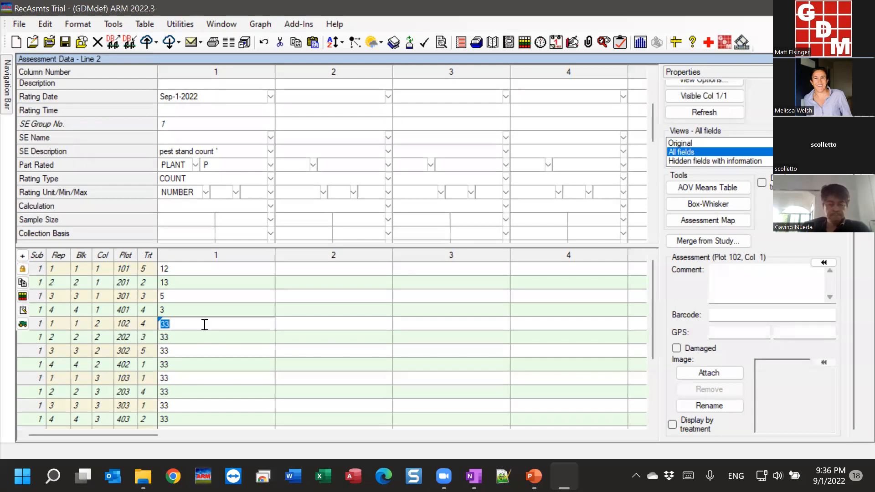
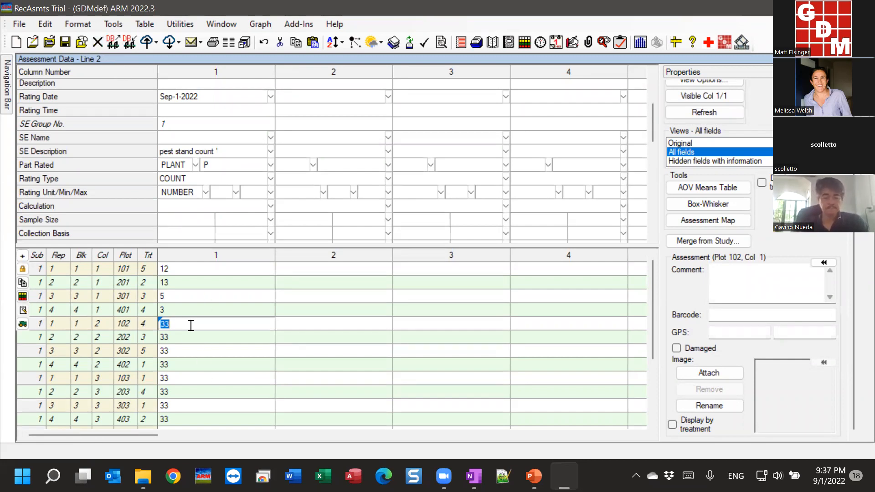
Close the current trial without saving its changes and open the GDM-TDC_data trial
{"action": "left_click", "coordinate": [98, 43]}
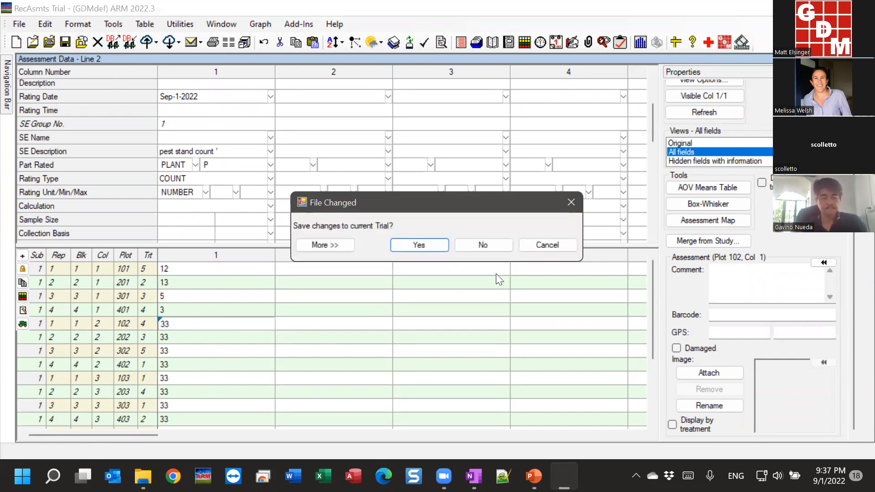
{"action": "left_click", "coordinate": [499, 245]}
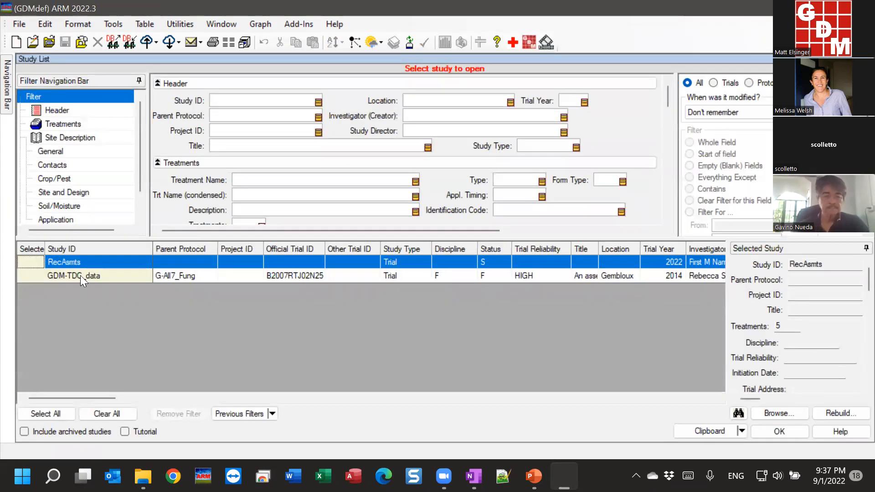
{"action": "left_click", "coordinate": [80, 276]}
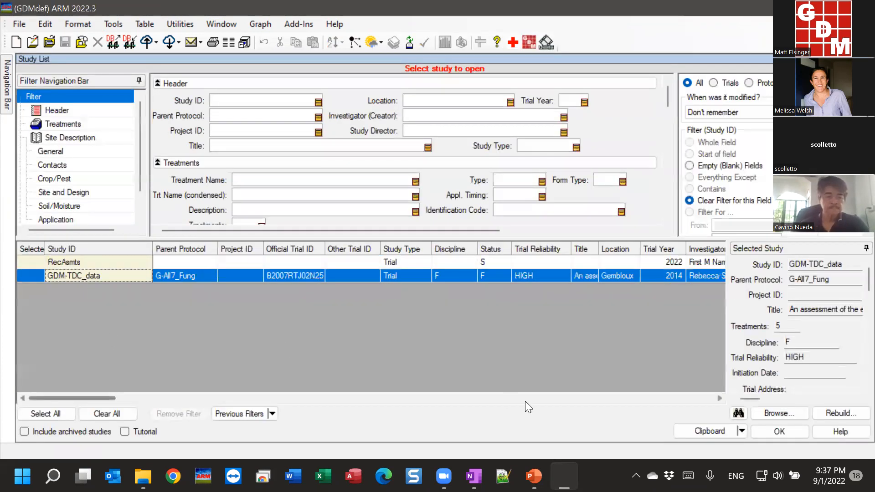
{"action": "left_click", "coordinate": [774, 433]}
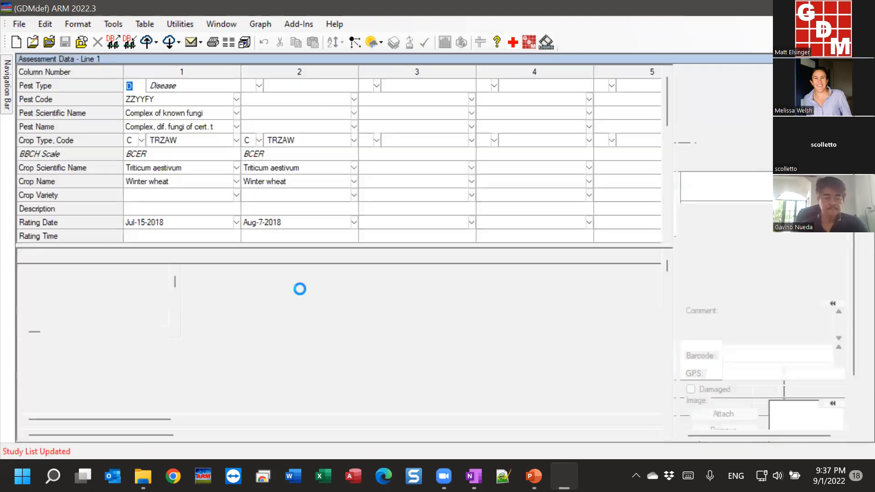
Look through column 1's assessment values from plot 101 to plot 1005
{"action": "left_click", "coordinate": [189, 289]}
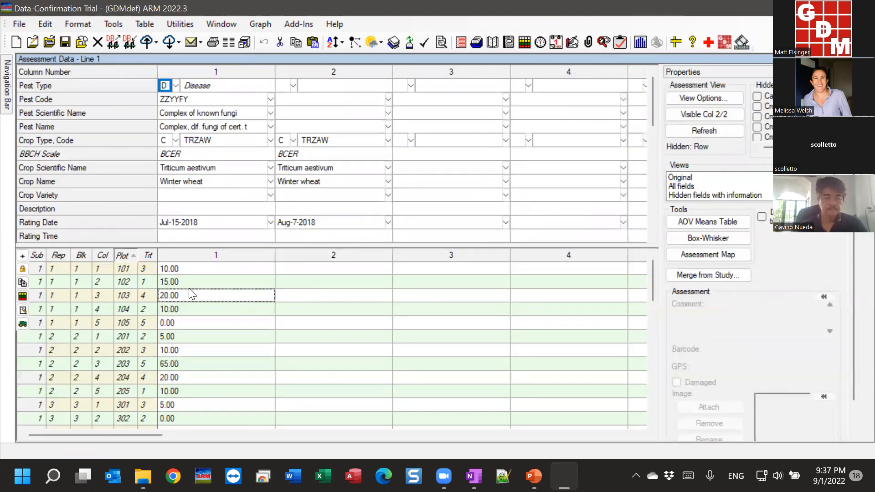
{"action": "scroll", "coordinate": [197, 366], "scroll_direction": "down", "scroll_amount": 12}
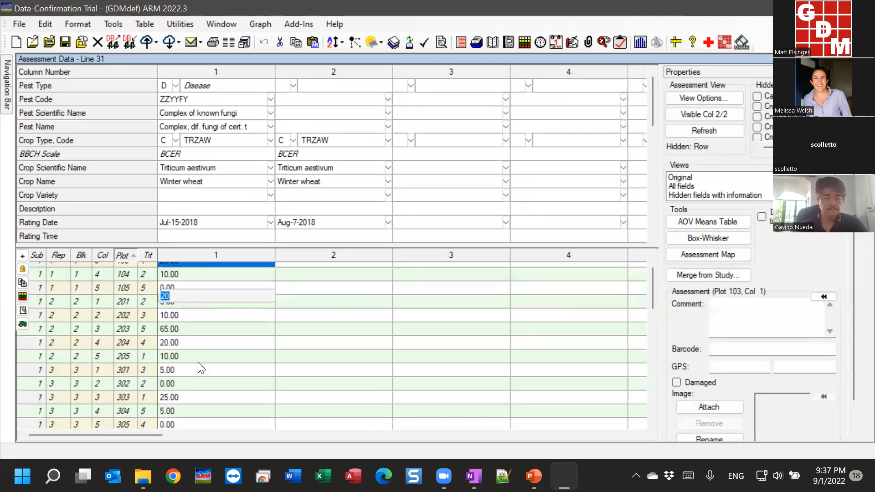
{"action": "scroll", "coordinate": [199, 371], "scroll_direction": "up", "scroll_amount": 12}
{"action": "scroll", "coordinate": [199, 371], "scroll_direction": "down", "scroll_amount": 12}
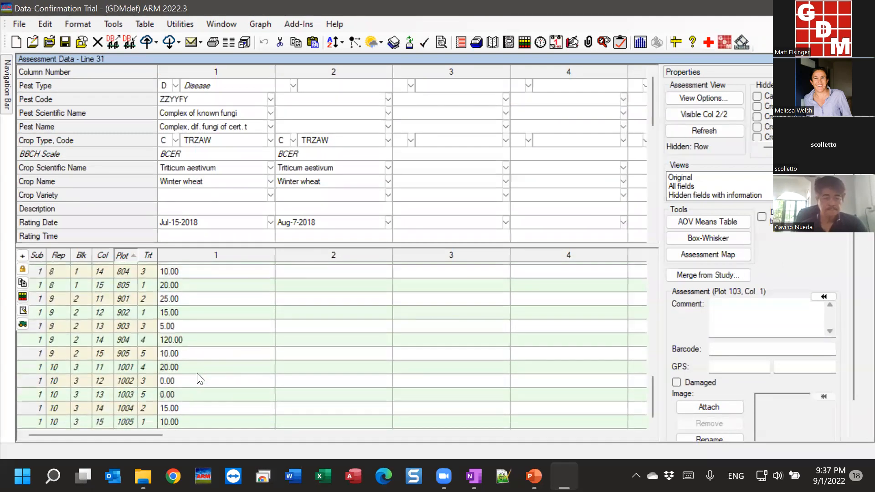
{"action": "left_click", "coordinate": [195, 422]}
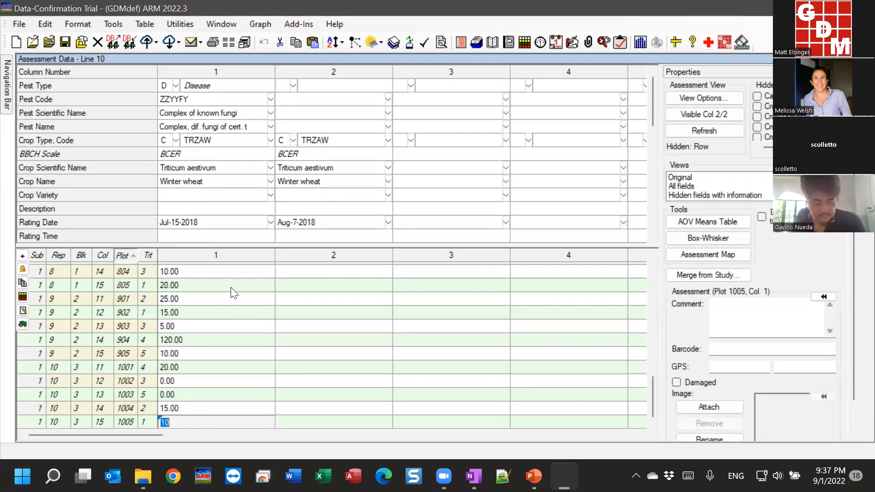
{"action": "scroll", "coordinate": [222, 350], "scroll_direction": "up", "scroll_amount": 13}
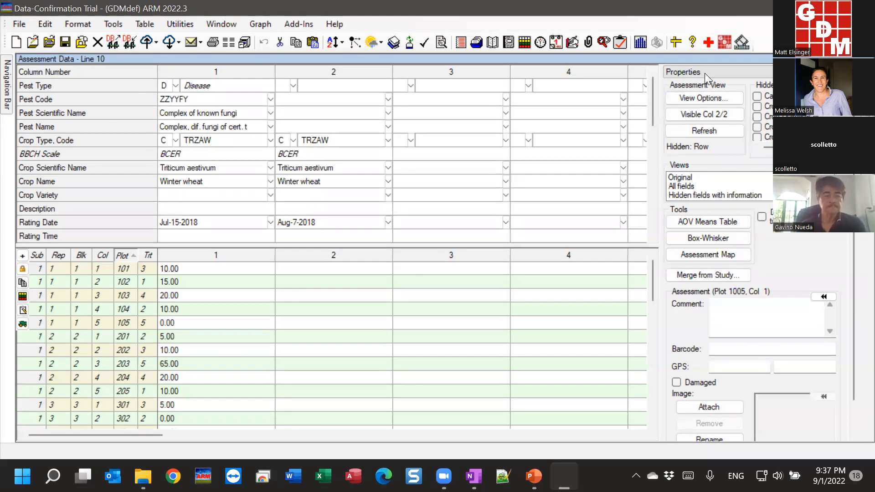
Examine column 1's assessment map, colouring only the plots with plot 904's treatment, and close the map
{"action": "left_click", "coordinate": [711, 255]}
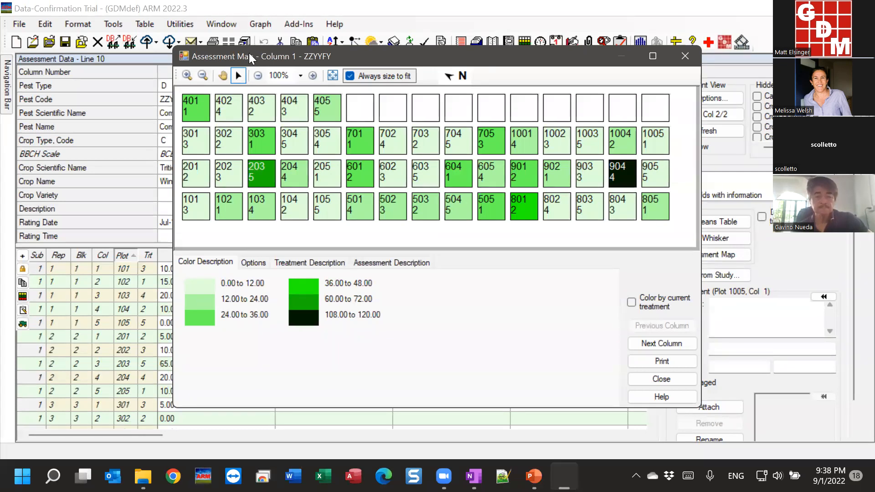
{"action": "left_click_drag", "start_coordinate": [249, 57], "coordinate": [323, 37]}
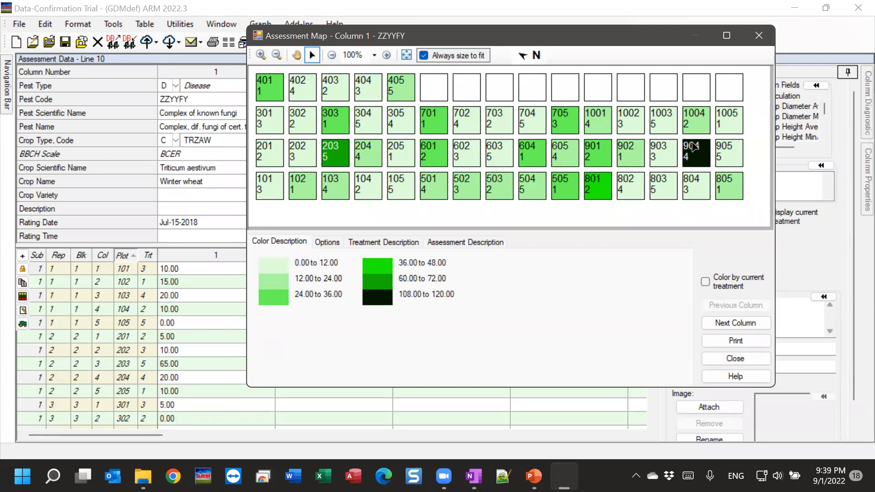
{"action": "double_click", "coordinate": [694, 165]}
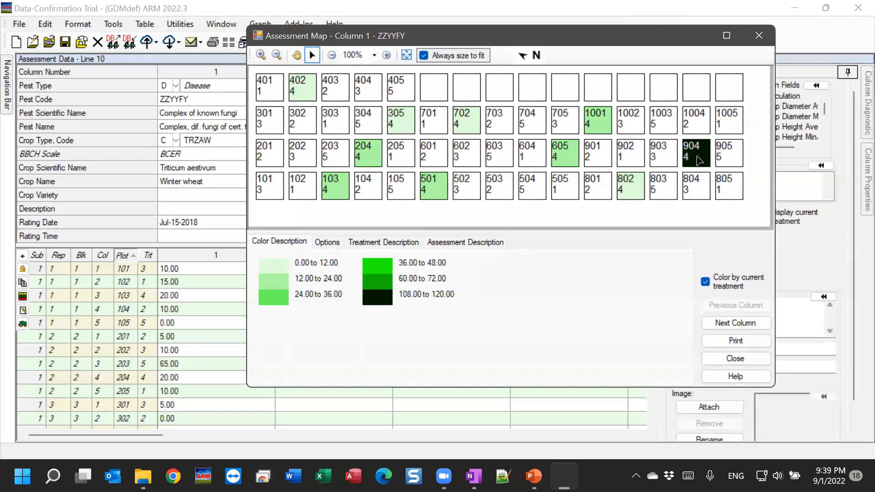
{"action": "left_click", "coordinate": [755, 357]}
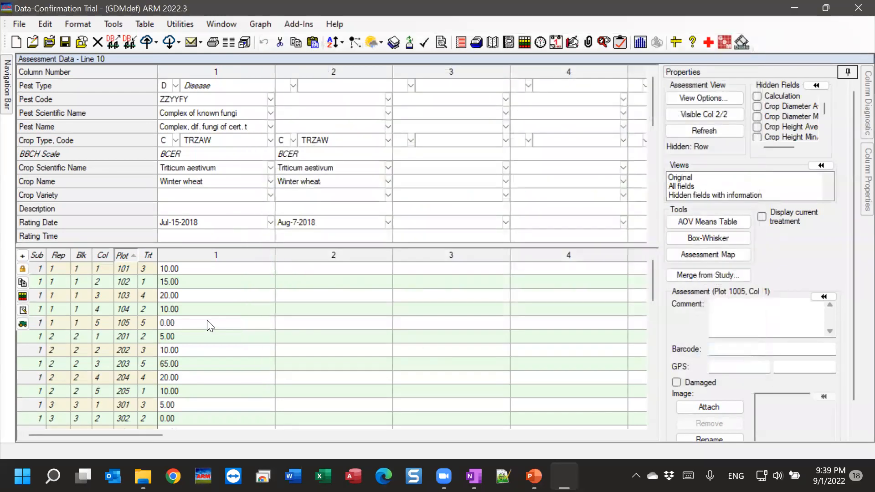
Sort the assessment rows in ascending order by 'Plot' Experimental Unit
{"action": "right_click", "coordinate": [130, 269]}
{"action": "mouse_move", "coordinate": [218, 316]}
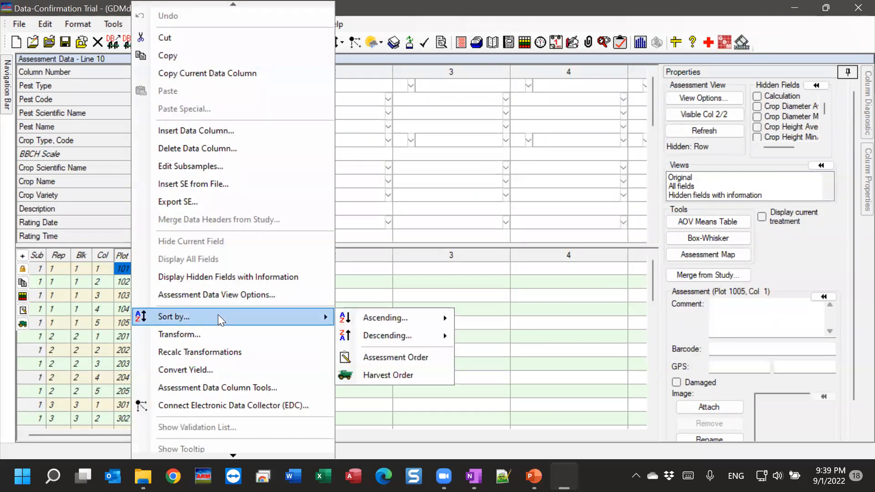
{"action": "mouse_move", "coordinate": [407, 318]}
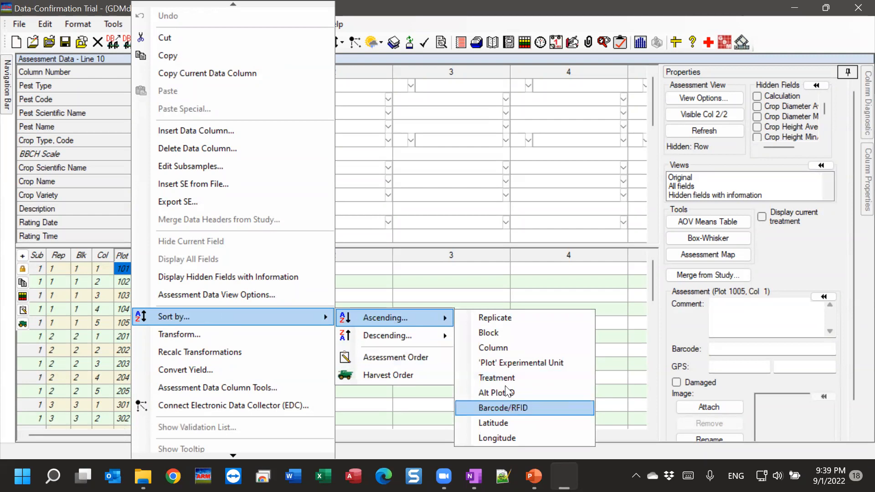
{"action": "left_click", "coordinate": [509, 362]}
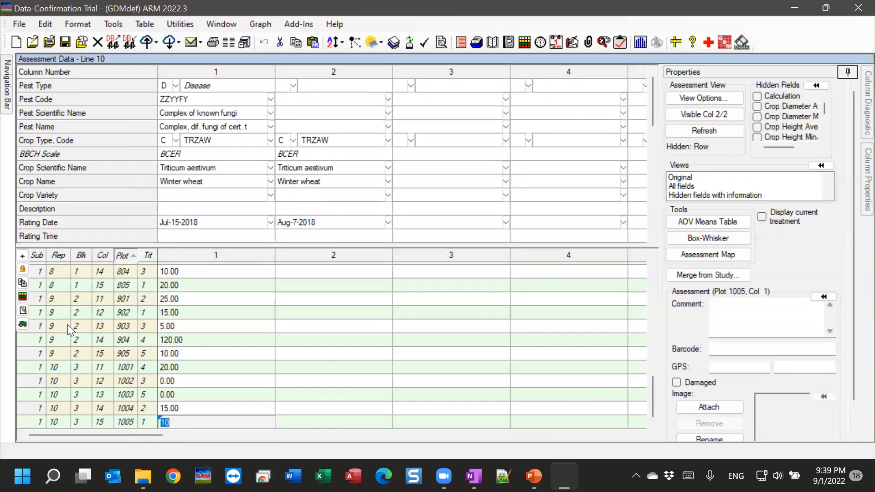
{"action": "key", "text": "Return"}
Mark plot 904's assessment value in column 1 as damaged
{"action": "left_click", "coordinate": [124, 339]}
{"action": "left_click", "coordinate": [232, 341]}
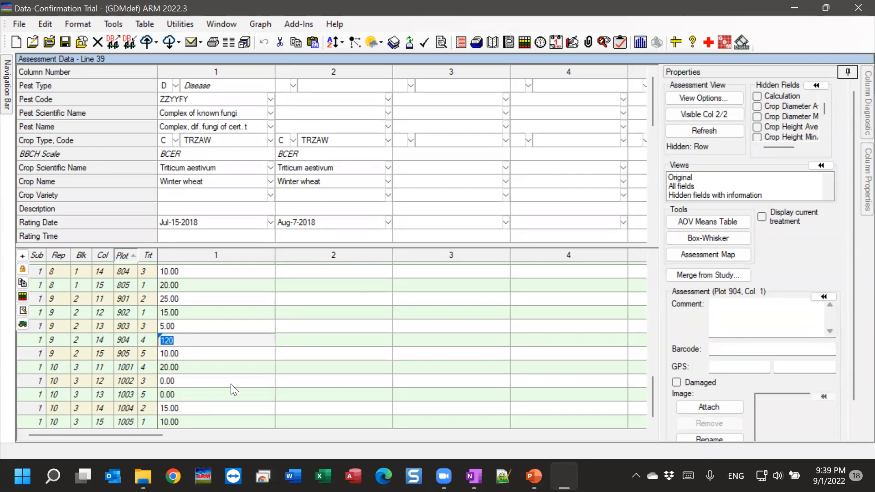
{"action": "scroll", "coordinate": [227, 155], "scroll_direction": "down", "scroll_amount": 3}
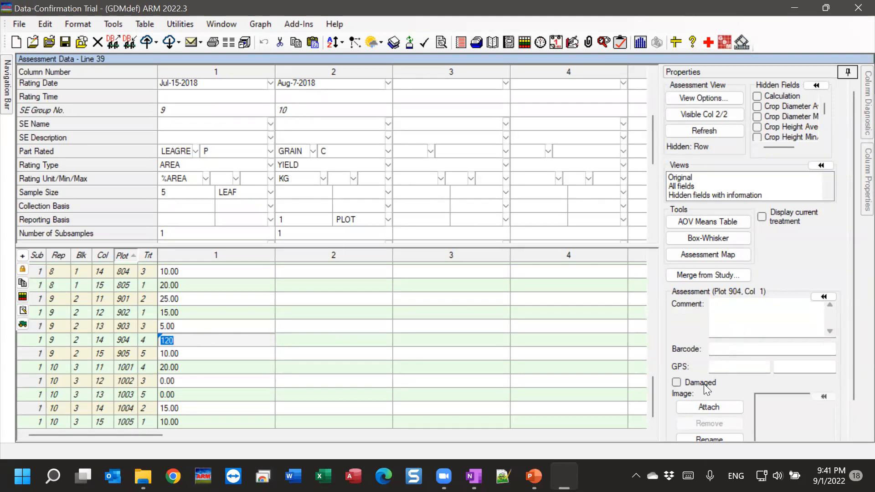
{"action": "left_click", "coordinate": [676, 382]}
{"action": "left_click", "coordinate": [184, 357]}
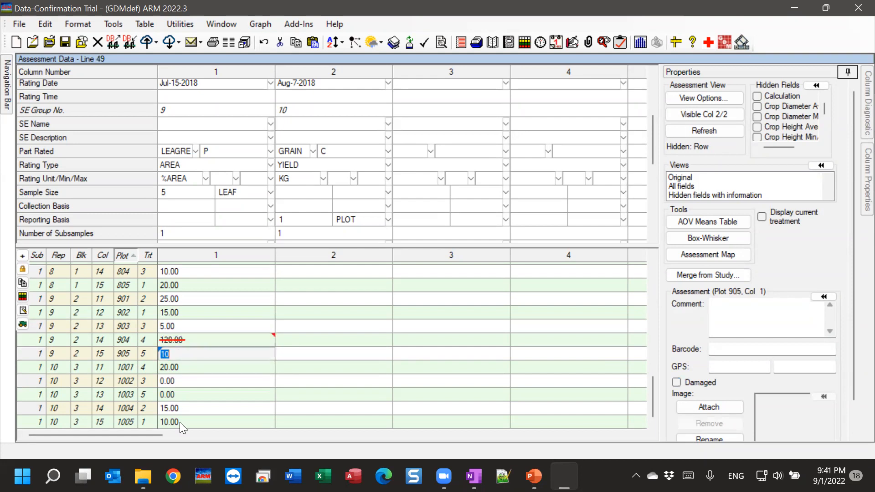
{"action": "left_click", "coordinate": [184, 339]}
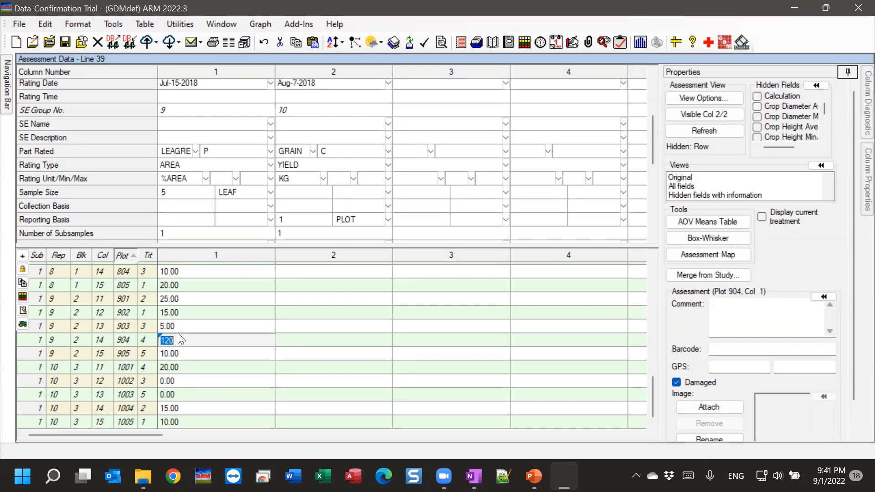
Add the comment "cannot confirm real value but 120 is not possible." to plot 904's damaged assessment in column 1
{"action": "left_click", "coordinate": [729, 323]}
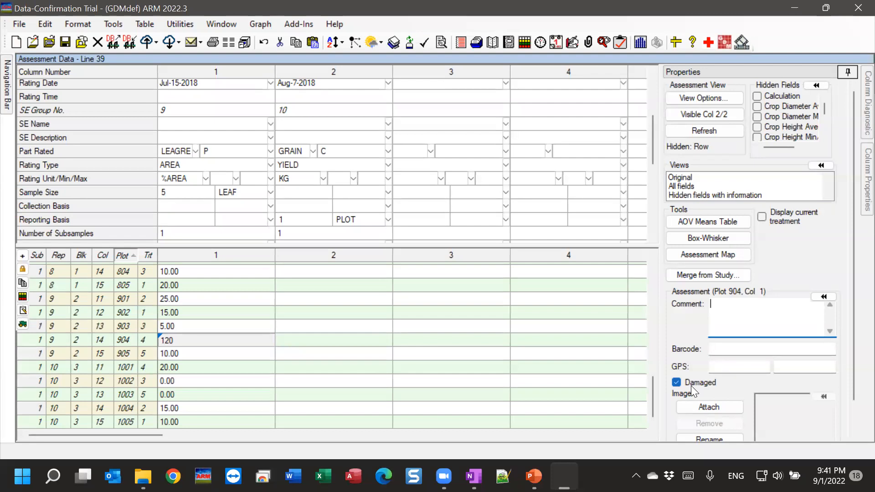
{"action": "type", "text": "cannot fonfirm real value b"}
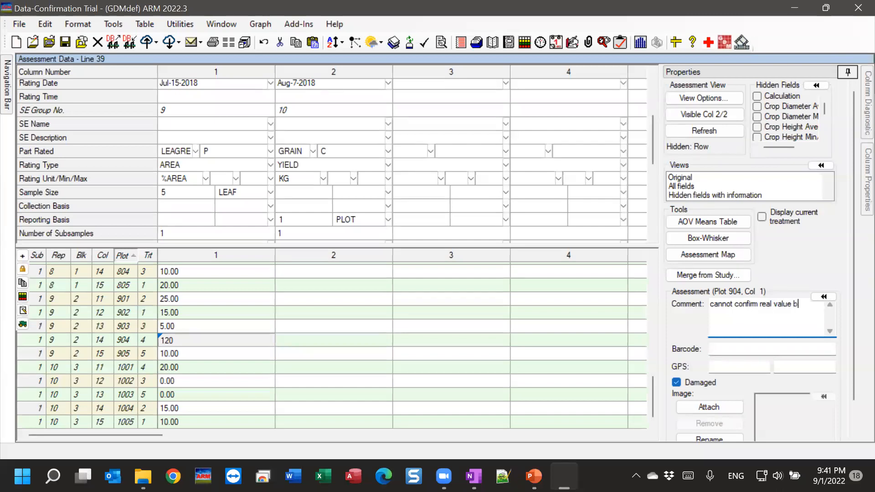
{"action": "type", "text": "ut 120 is not possible."}
{"action": "key", "text": "alt"}
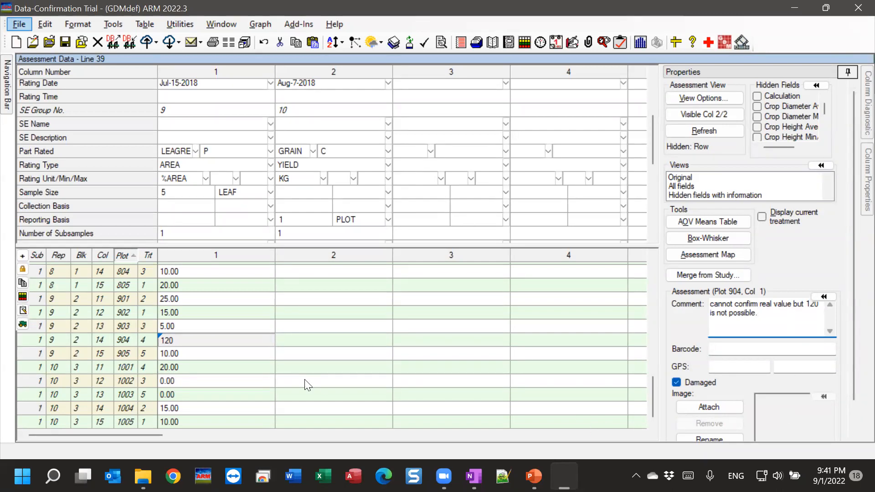
{"action": "left_click", "coordinate": [221, 354]}
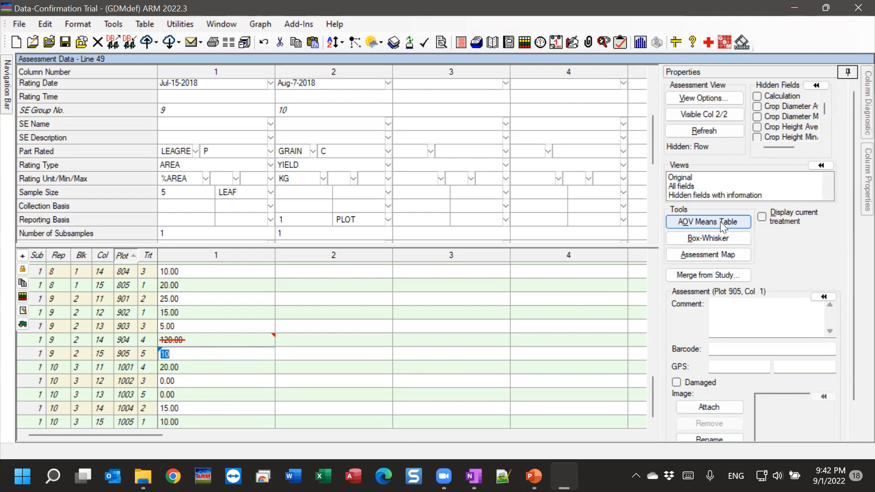
Examine column 1's assessment map with the plots shown at true scale, and close the map
{"action": "left_click", "coordinate": [707, 255]}
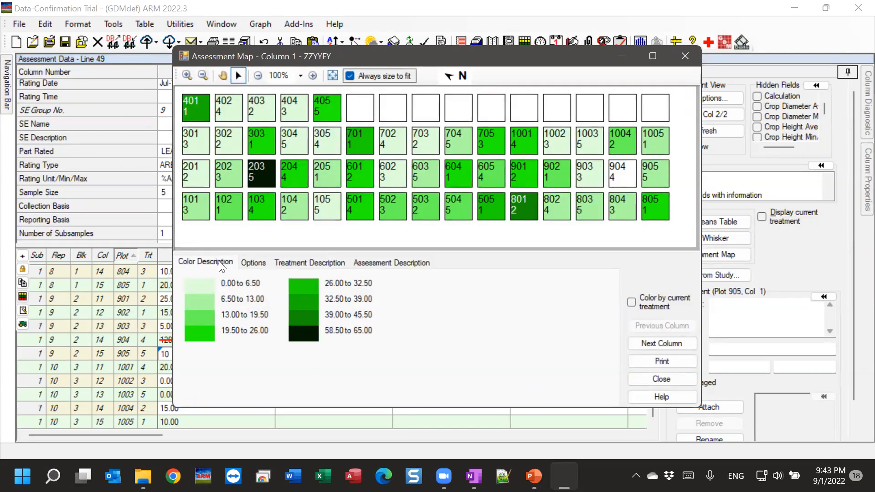
{"action": "left_click", "coordinate": [255, 262]}
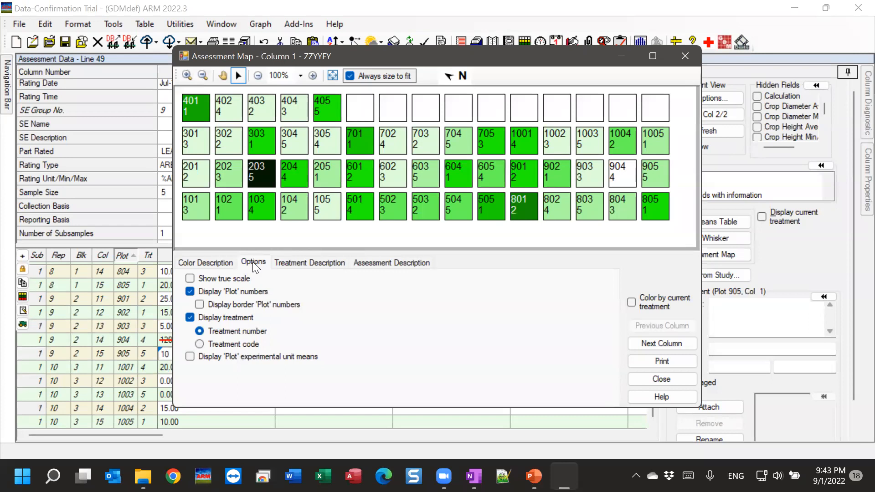
{"action": "left_click", "coordinate": [190, 279]}
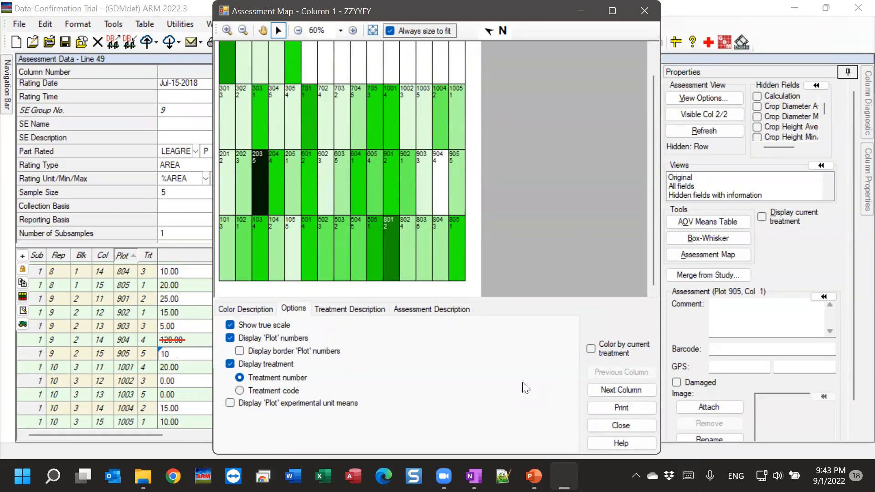
{"action": "left_click_drag", "start_coordinate": [656, 238], "coordinate": [640, 249]}
{"action": "left_click", "coordinate": [624, 427]}
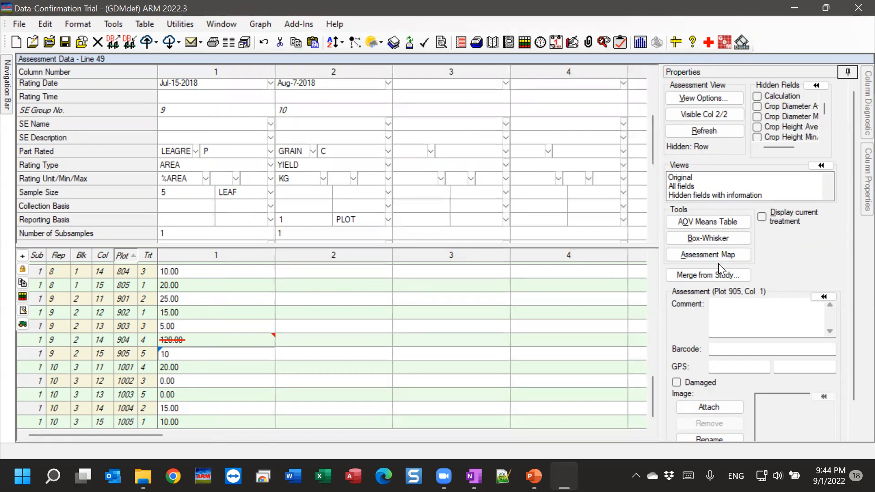
Examine column 1's box-whisker graph for outliers, close it, and select plot 1001's assessment value in column 1
{"action": "left_click", "coordinate": [709, 237]}
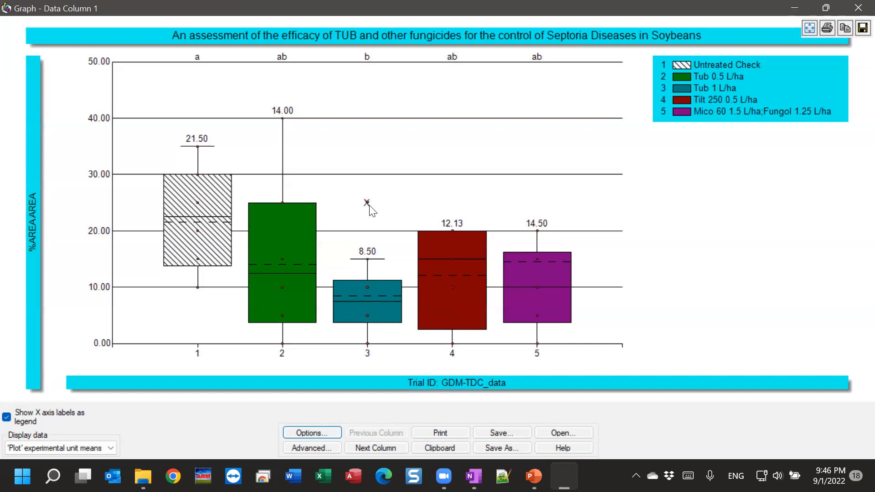
{"action": "mouse_move", "coordinate": [367, 204]}
{"action": "mouse_move", "coordinate": [367, 205]}
{"action": "left_click", "coordinate": [858, 8]}
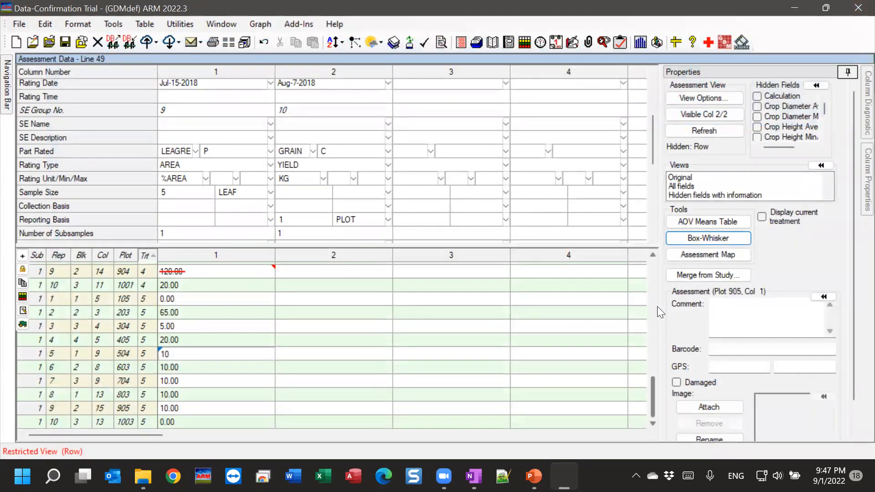
{"action": "left_click", "coordinate": [239, 367]}
{"action": "left_click", "coordinate": [239, 366]}
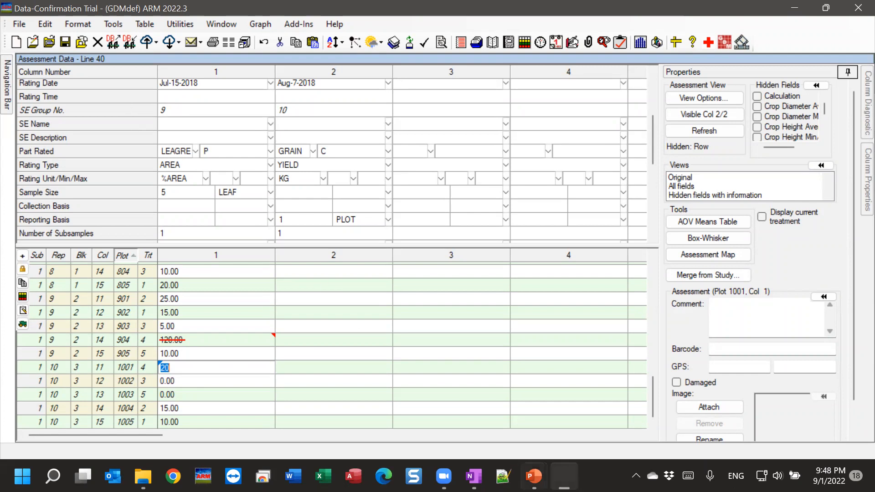
Switch to the Recording Asmts.pptx presentation in PowerPoint and go through slides 3 and 4 to the Standard Evaluations slide
{"action": "left_click", "coordinate": [533, 476]}
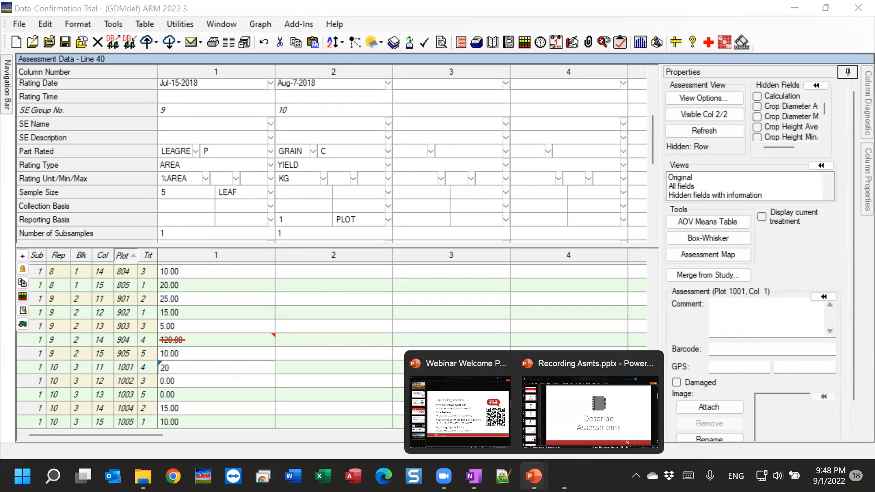
{"action": "left_click", "coordinate": [590, 401]}
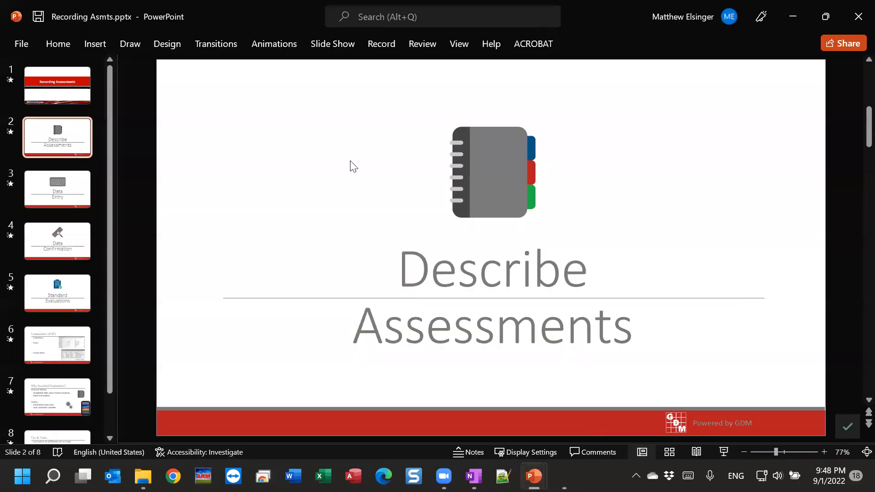
{"action": "left_click", "coordinate": [66, 193]}
{"action": "left_click", "coordinate": [59, 255]}
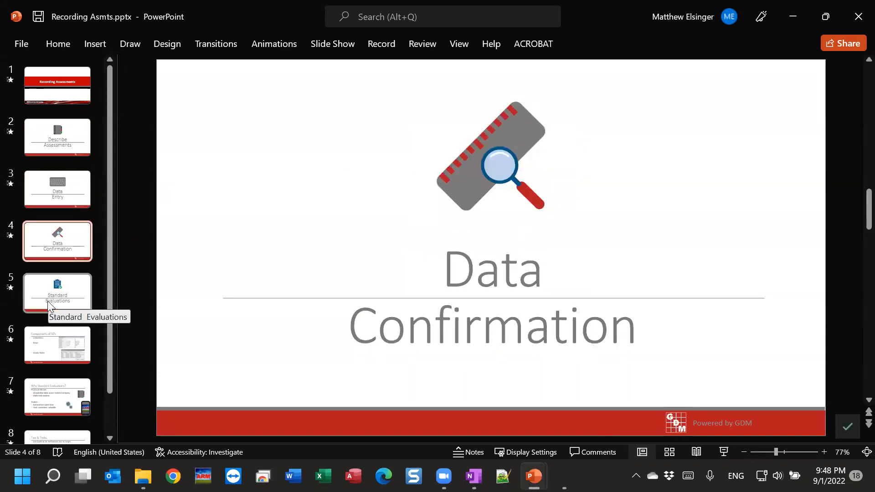
{"action": "left_click", "coordinate": [47, 301]}
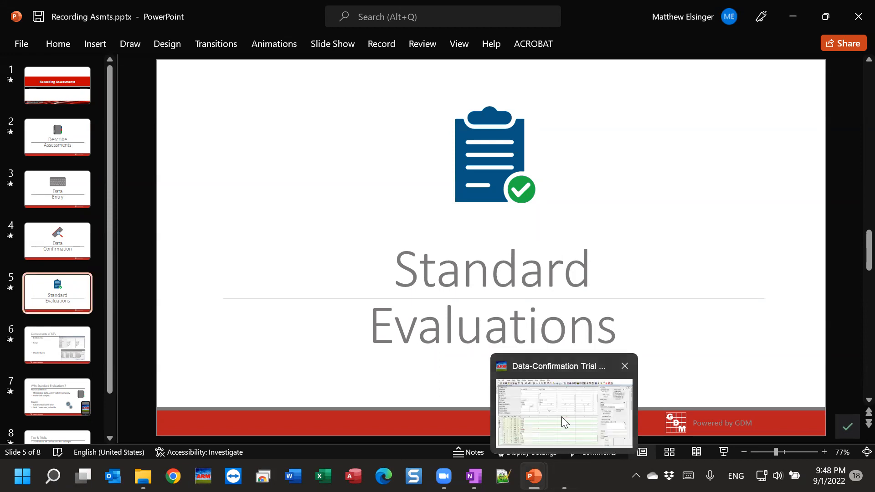
Return to ARM and copy assessment column 1's header information into column 3
{"action": "left_click", "coordinate": [564, 476]}
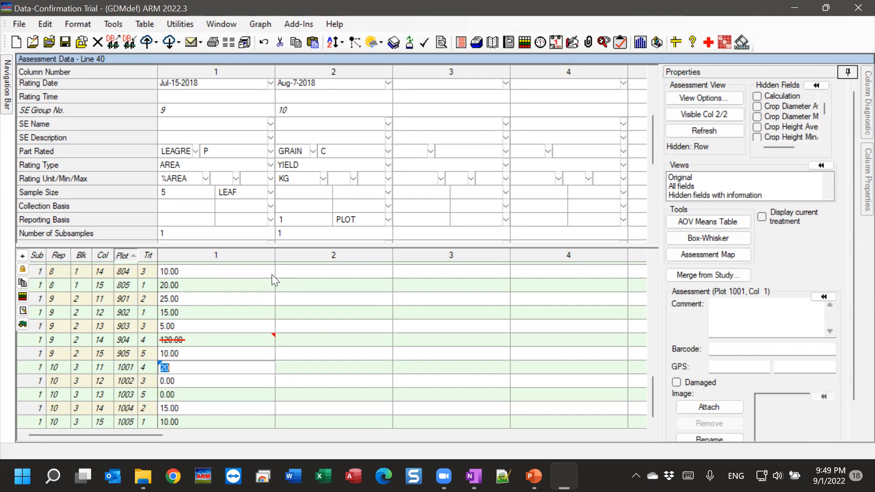
{"action": "left_click", "coordinate": [201, 72]}
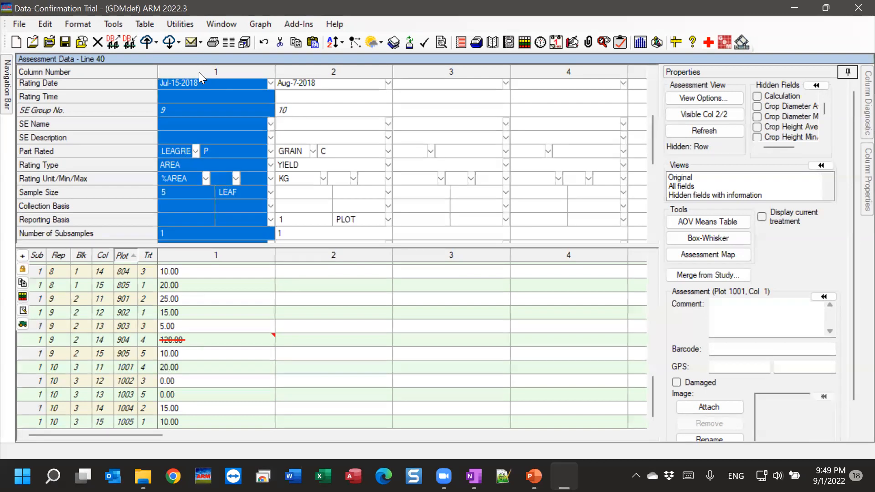
{"action": "right_click", "coordinate": [198, 72]}
{"action": "left_click", "coordinate": [270, 57]}
{"action": "left_click", "coordinate": [434, 72]}
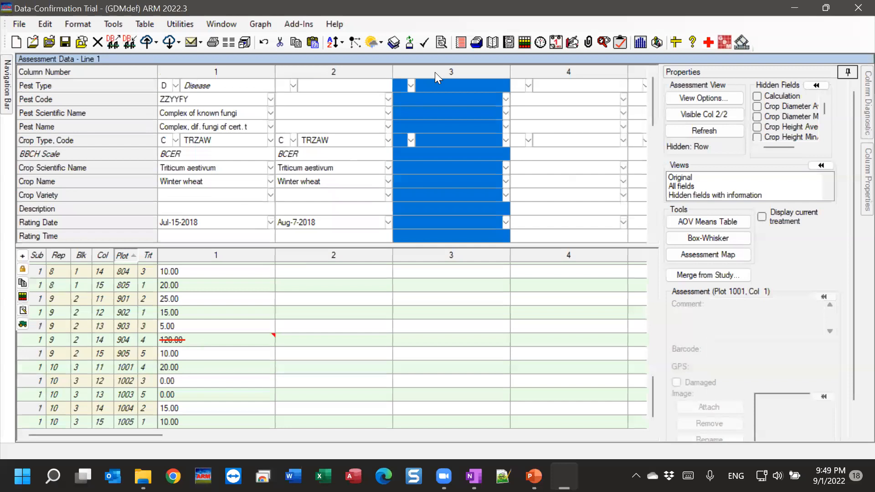
{"action": "right_click", "coordinate": [434, 72]}
{"action": "left_click", "coordinate": [470, 89]}
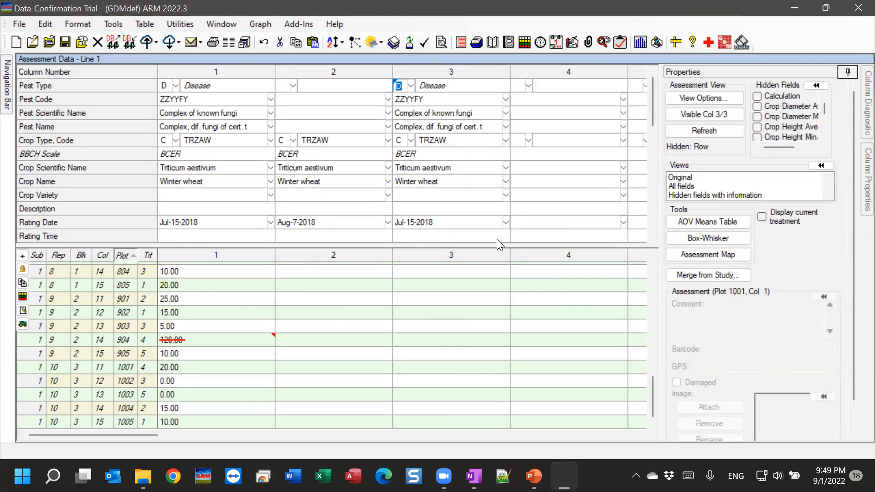
{"action": "left_click", "coordinate": [462, 222]}
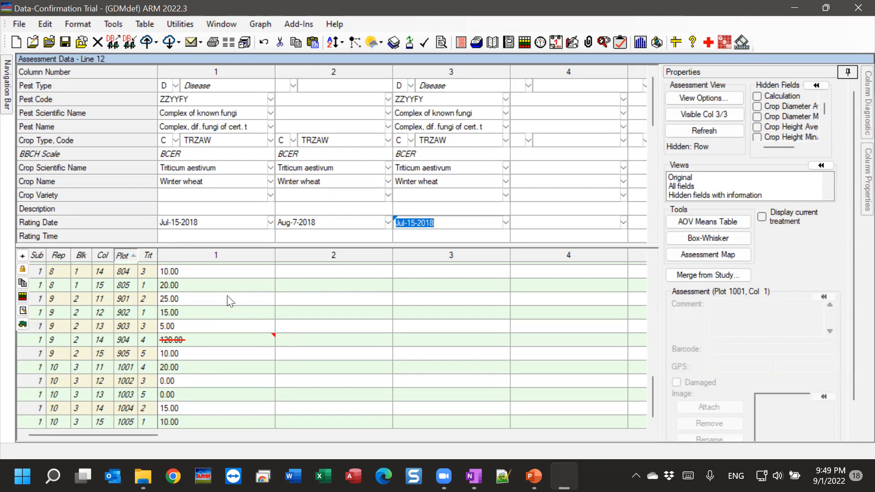
Switch to the Recording Asmts.pptx presentation in PowerPoint and show the "Components of SE's" slide
{"action": "mouse_move", "coordinate": [534, 476]}
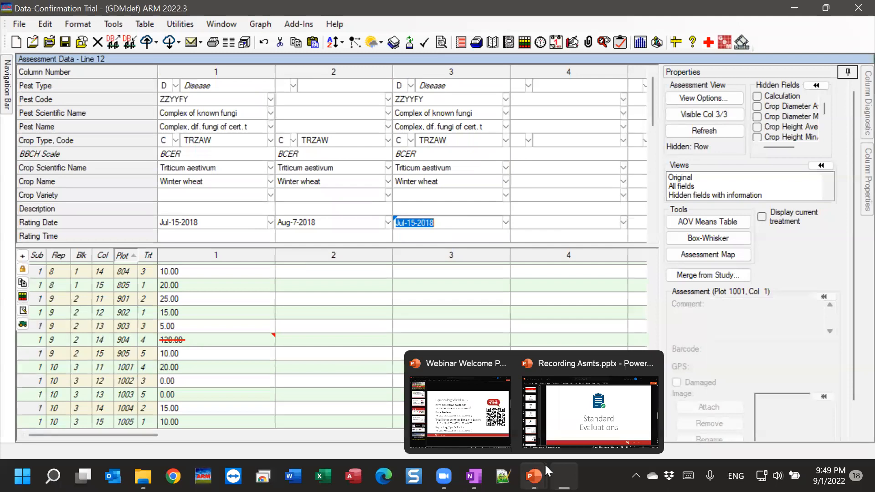
{"action": "left_click", "coordinate": [600, 430]}
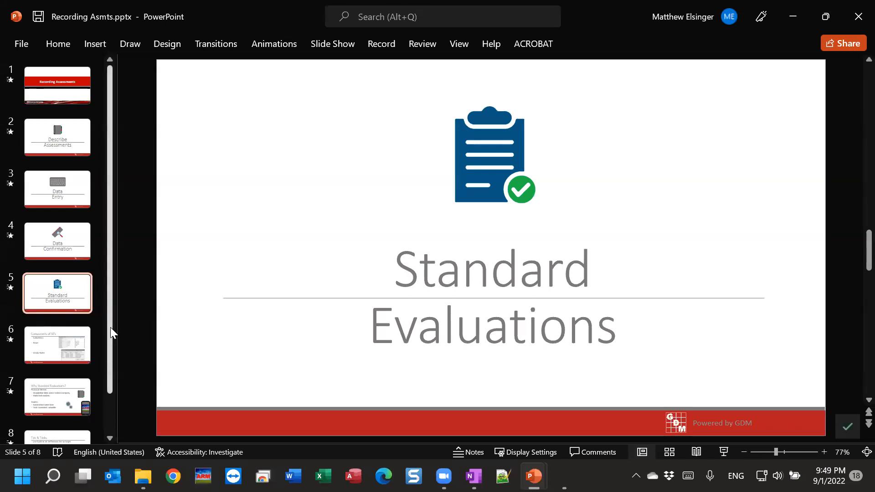
{"action": "scroll", "coordinate": [111, 365], "scroll_direction": "down", "scroll_amount": 2}
{"action": "left_click", "coordinate": [51, 303]}
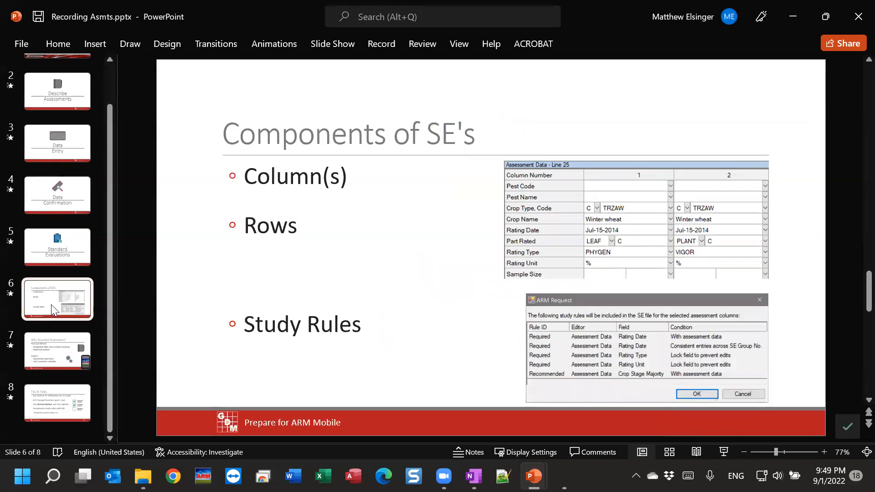
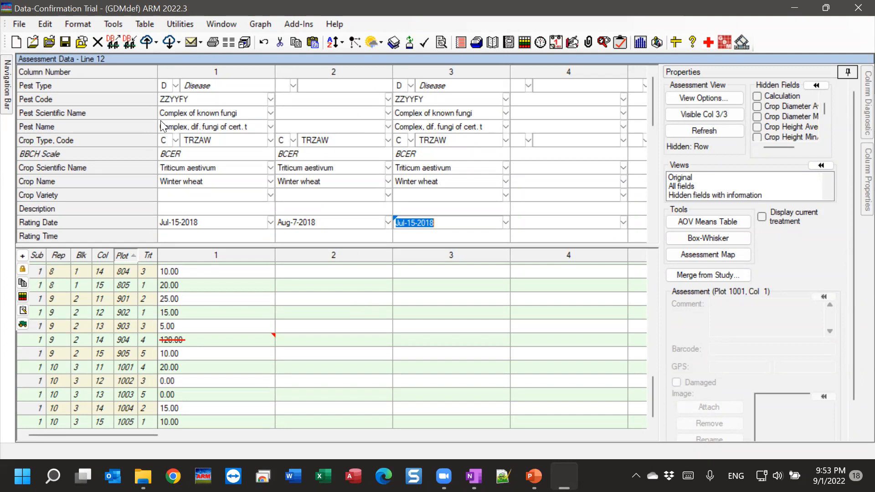
{"action": "left_click", "coordinate": [187, 168]}
{"action": "scroll", "coordinate": [191, 184], "scroll_direction": "down", "scroll_amount": 2}
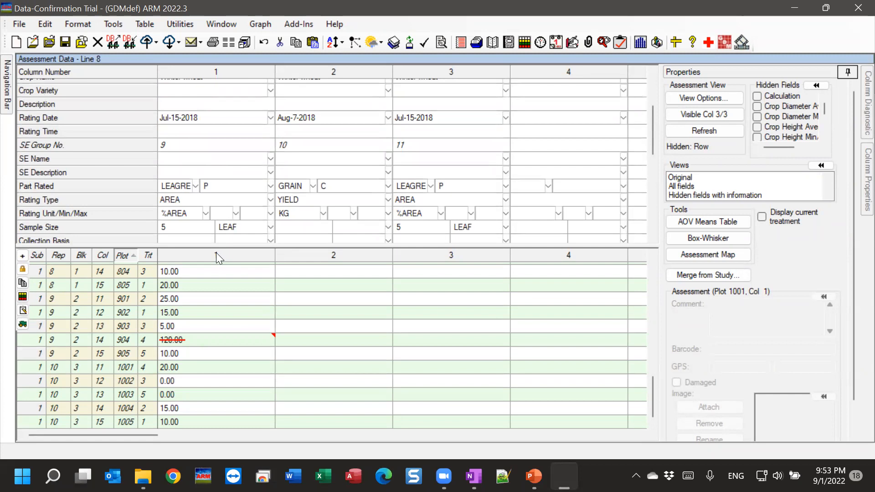
{"action": "right_click", "coordinate": [416, 199]}
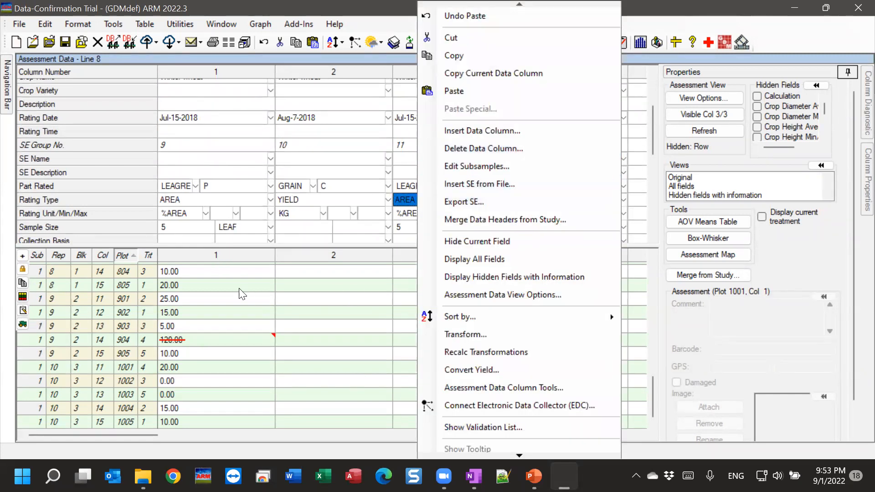
{"action": "left_click", "coordinate": [224, 286]}
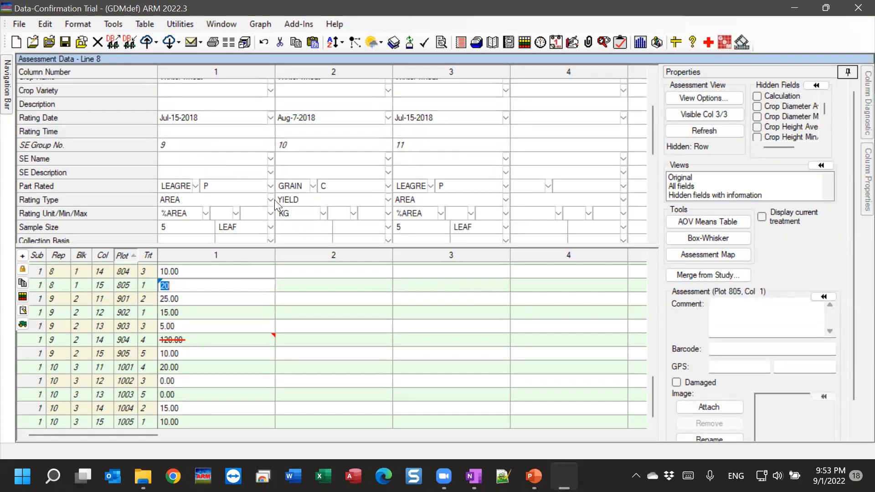
{"action": "left_click", "coordinate": [224, 200]}
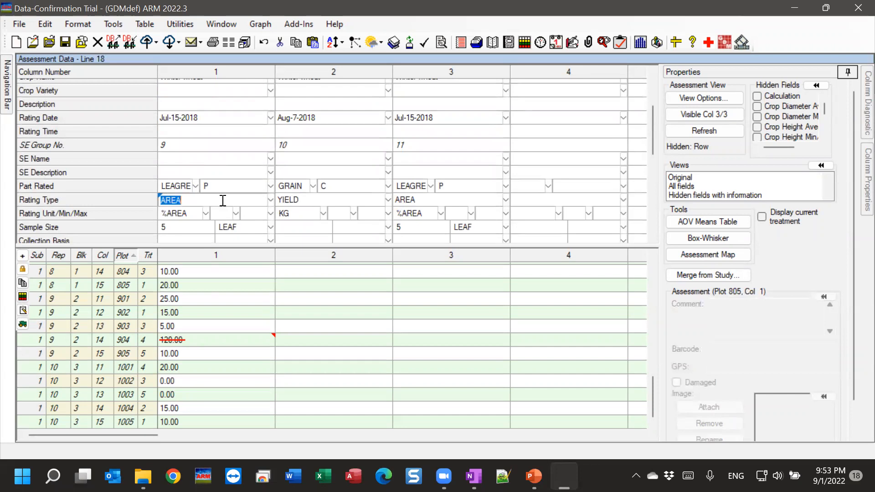
Delete one assessment data column, starting at column 3
{"action": "left_click", "coordinate": [427, 201]}
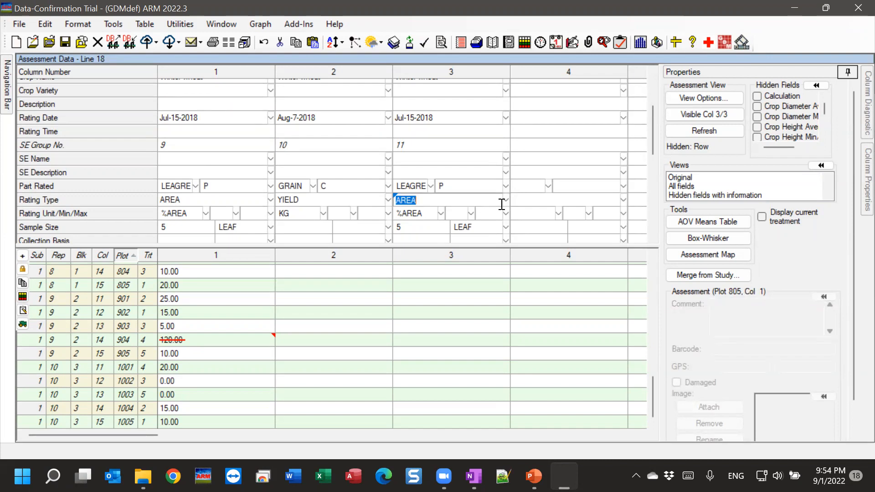
{"action": "right_click", "coordinate": [419, 202]}
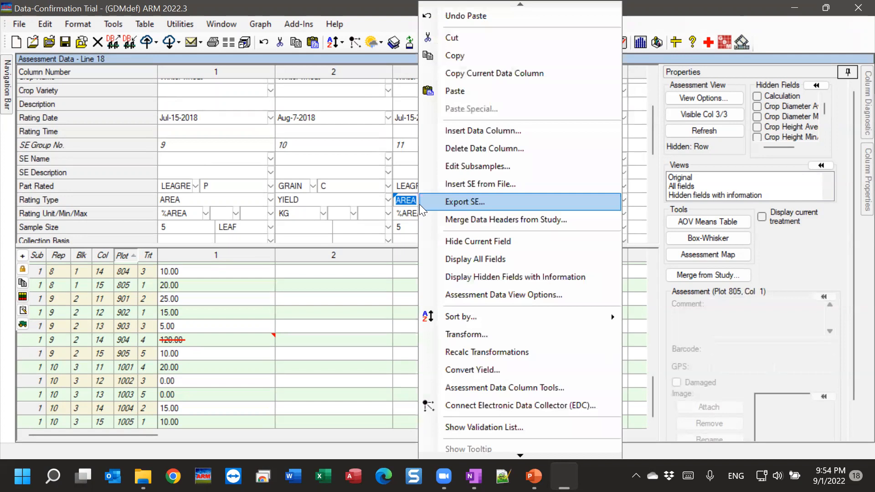
{"action": "left_click", "coordinate": [492, 152]}
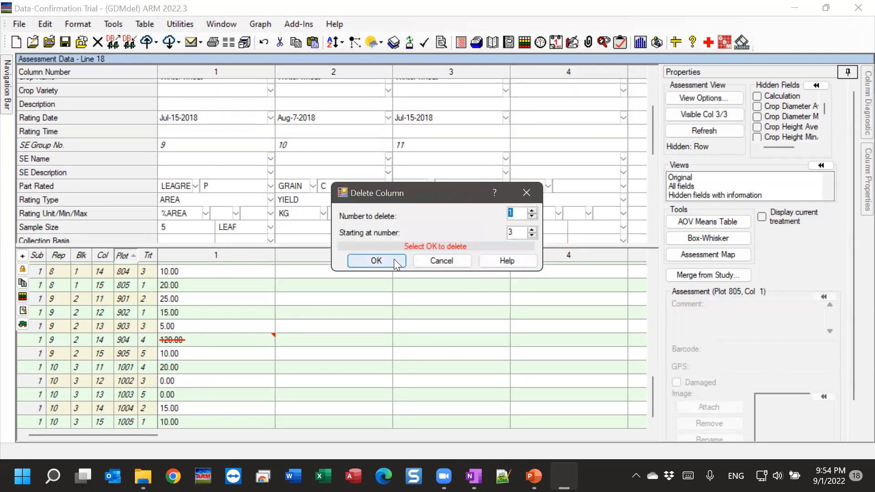
{"action": "left_click", "coordinate": [376, 260]}
Start a standard evaluation export from the Data-Confirmation trial and choose assessment column 1 as the column to export
{"action": "left_click", "coordinate": [223, 180]}
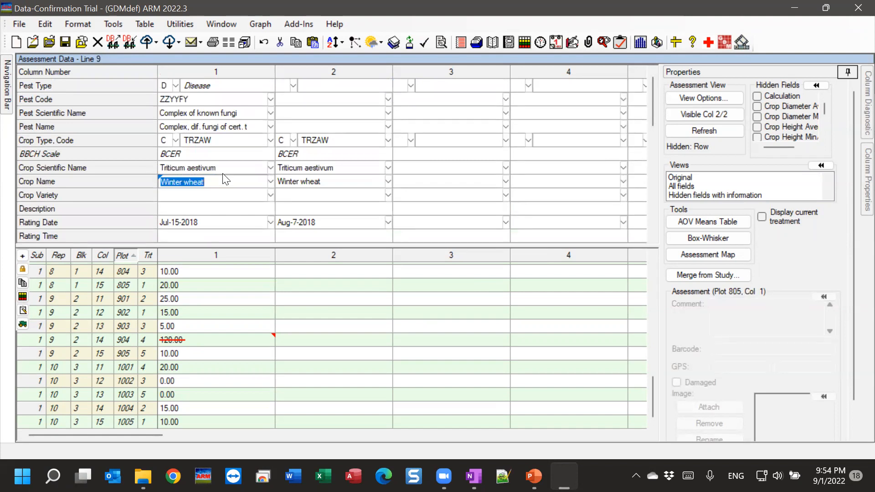
{"action": "scroll", "coordinate": [219, 171], "scroll_direction": "down", "scroll_amount": 3}
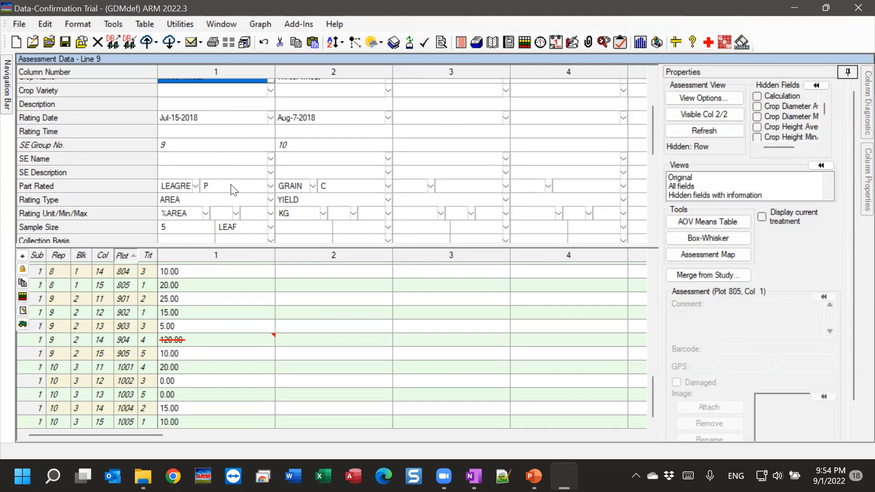
{"action": "right_click", "coordinate": [203, 158]}
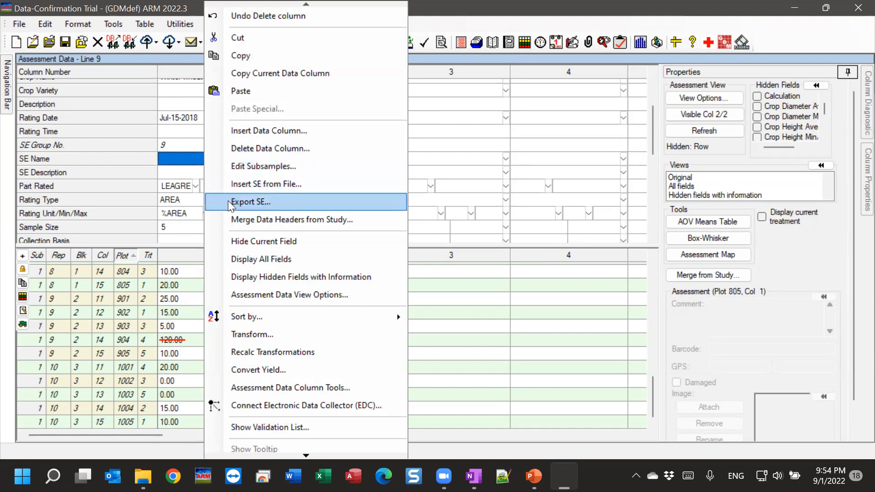
{"action": "left_click", "coordinate": [287, 201]}
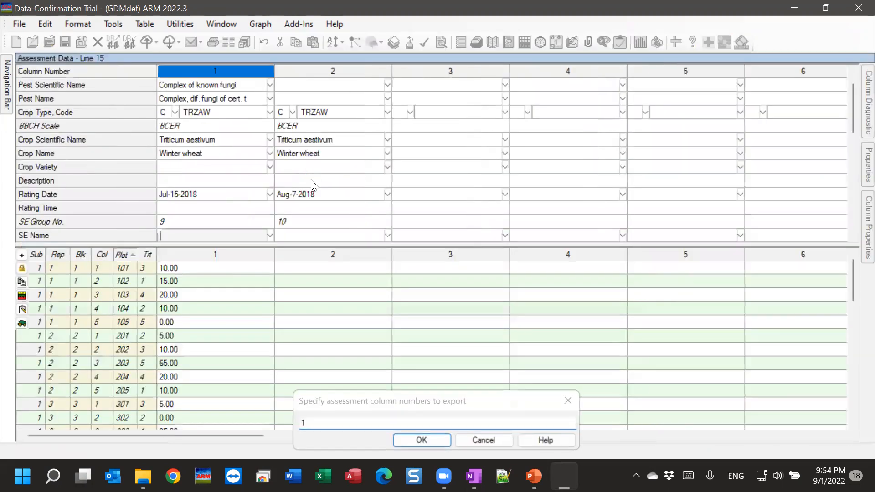
{"action": "left_click", "coordinate": [349, 401]}
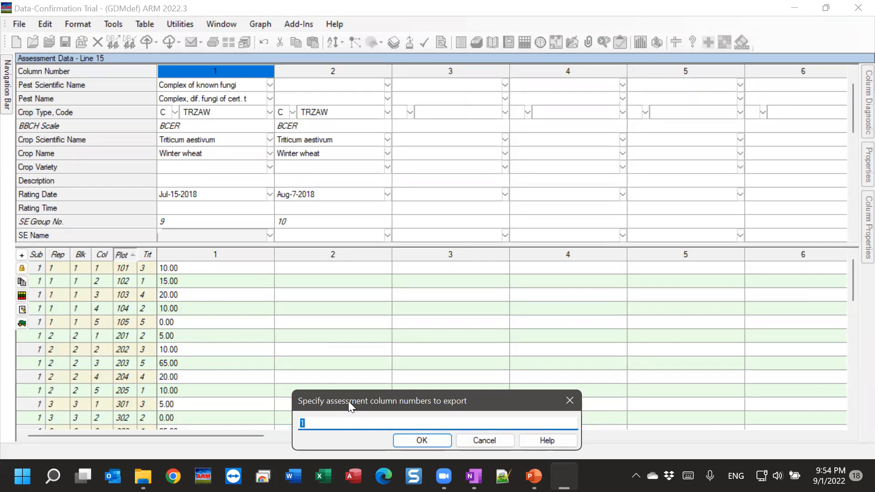
{"action": "scroll", "coordinate": [191, 201], "scroll_direction": "down", "scroll_amount": 2}
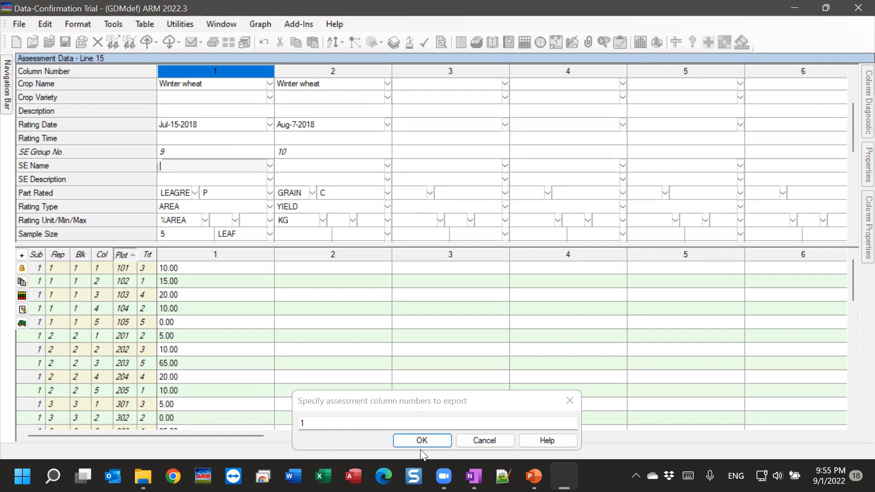
{"action": "left_click", "coordinate": [437, 439]}
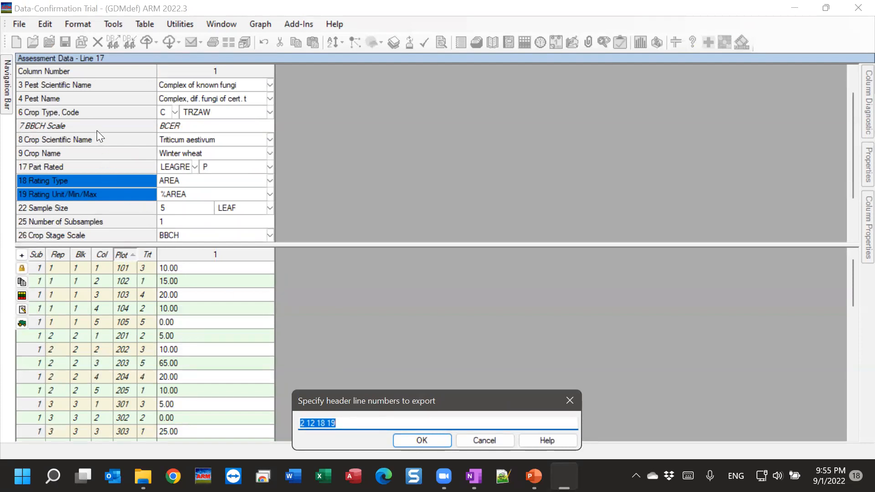
Review the numbered header lines of column 1 and clear the preselected line numbers from the export list
{"action": "scroll", "coordinate": [109, 169], "scroll_direction": "down", "scroll_amount": 4}
{"action": "scroll", "coordinate": [111, 174], "scroll_direction": "up", "scroll_amount": 2}
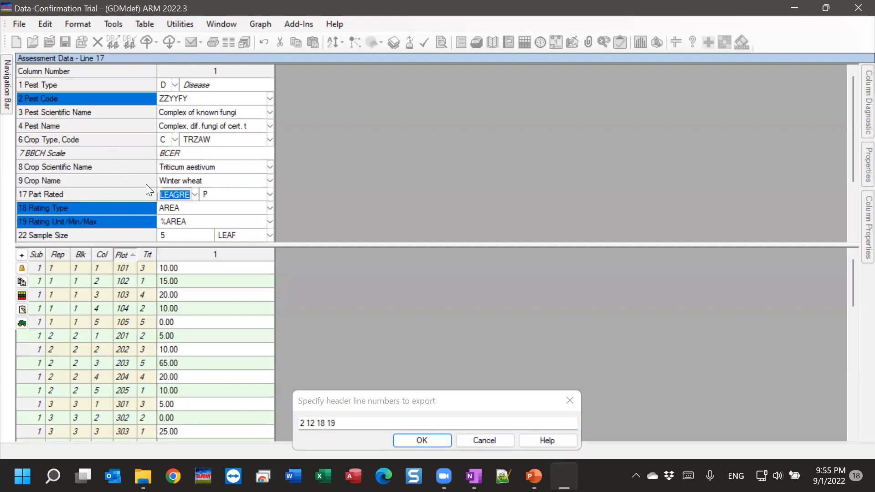
{"action": "left_click", "coordinate": [363, 423]}
{"action": "left_click_drag", "start_coordinate": [363, 423], "coordinate": [294, 423]}
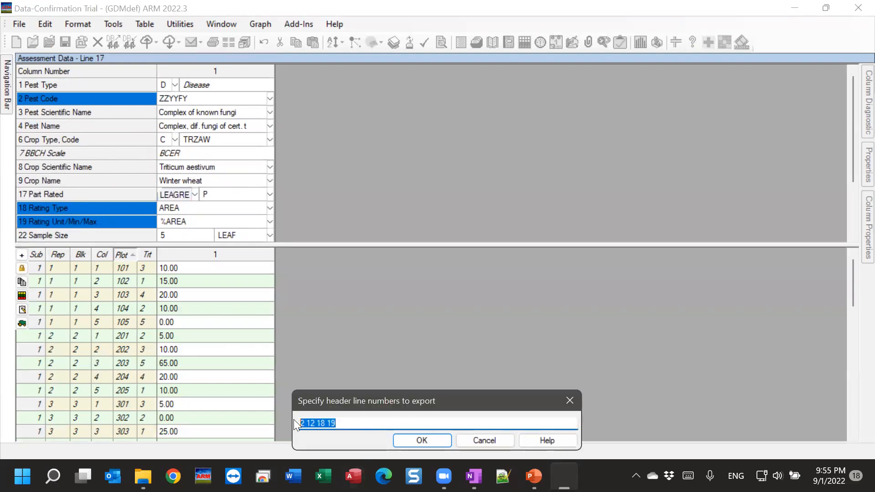
{"action": "key", "text": "BackSpace"}
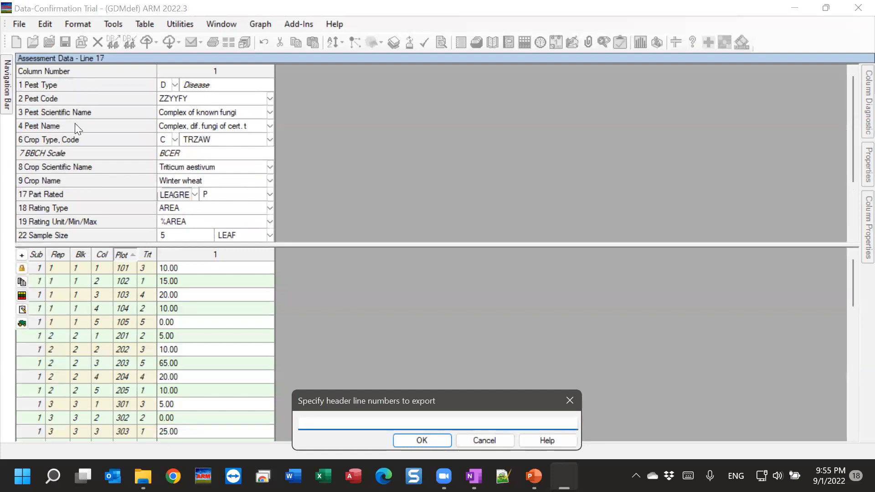
{"action": "left_click", "coordinate": [59, 96]}
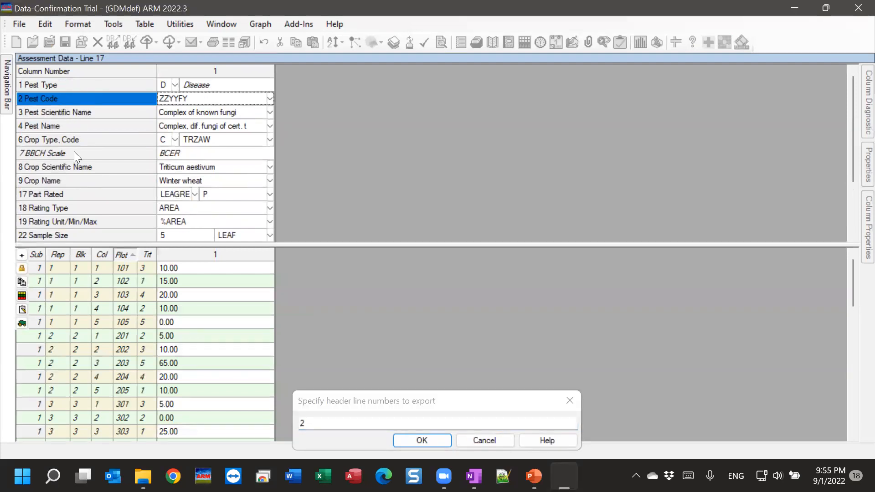
{"action": "left_click", "coordinate": [57, 97]}
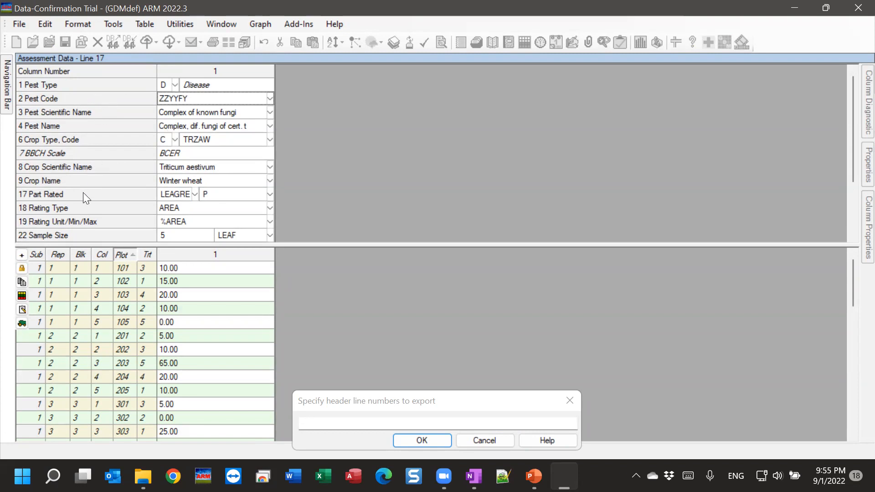
{"action": "left_click", "coordinate": [65, 141]}
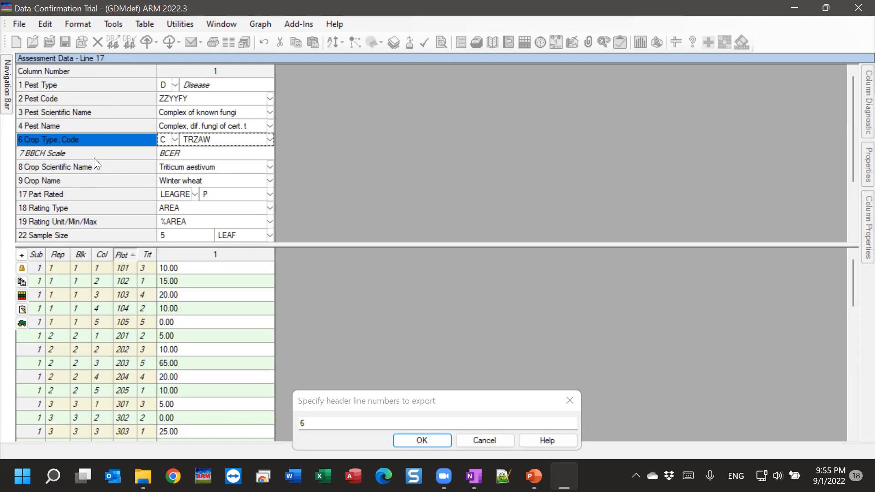
{"action": "left_click", "coordinate": [53, 171], "text": "ctrl"}
{"action": "left_click", "coordinate": [47, 182], "text": "ctrl"}
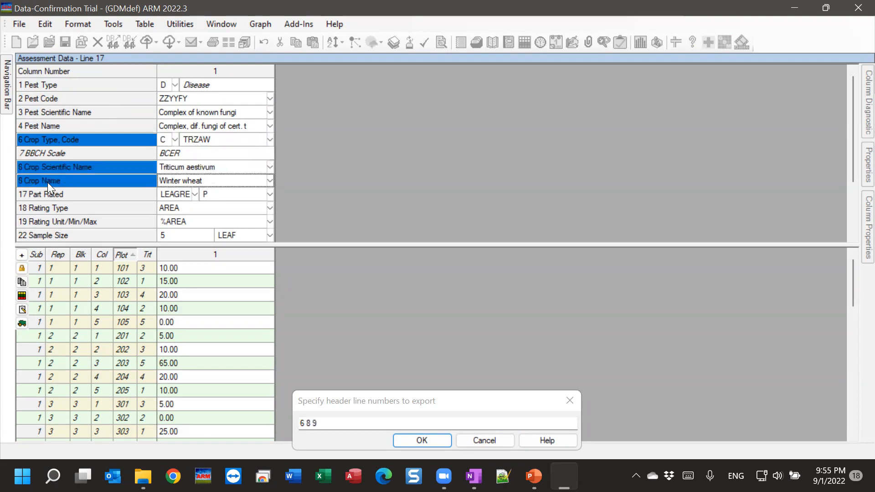
{"action": "left_click", "coordinate": [47, 182], "text": "ctrl"}
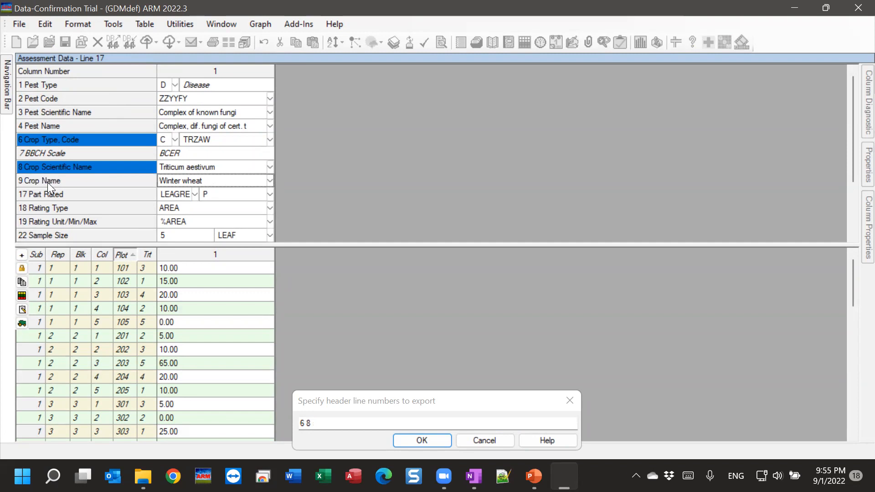
{"action": "left_click", "coordinate": [76, 167], "text": "ctrl"}
{"action": "left_click", "coordinate": [70, 135], "text": "ctrl"}
Choose header lines 17-19 and 22 for the export, covering Part Rated, Rating Type, Rating Unit/Min/Max and Sample Size
{"action": "scroll", "coordinate": [69, 135], "scroll_direction": "down", "scroll_amount": 2}
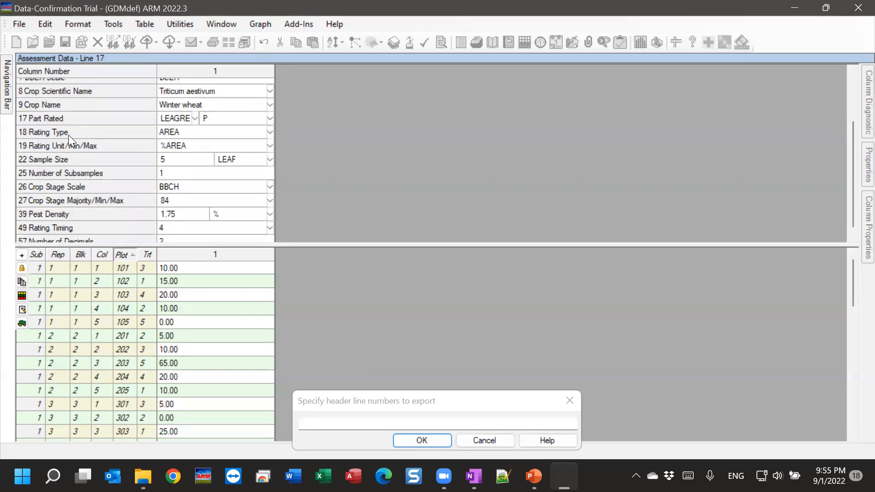
{"action": "left_click", "coordinate": [62, 119], "text": "ctrl"}
{"action": "left_click", "coordinate": [59, 134], "text": "ctrl"}
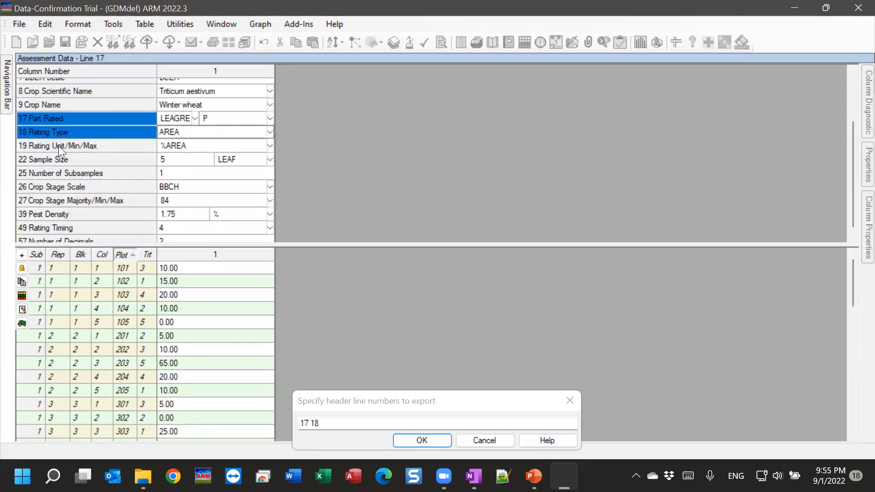
{"action": "left_click", "coordinate": [58, 146], "text": "ctrl"}
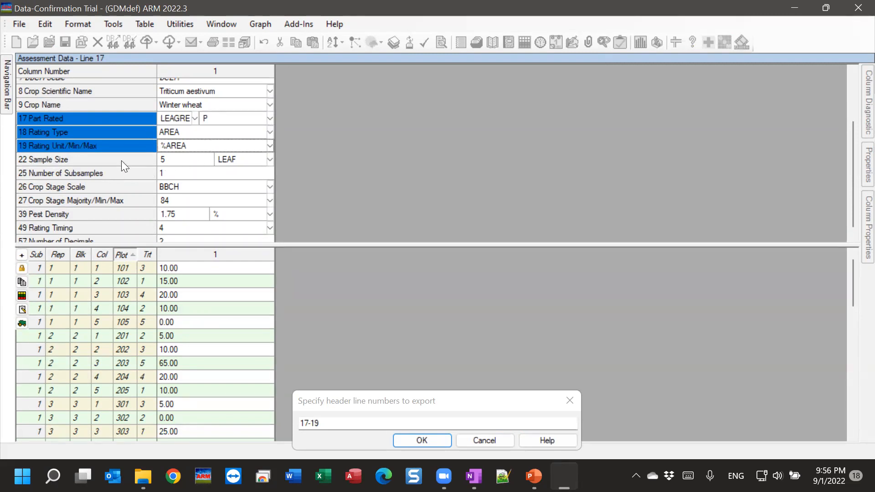
{"action": "left_click", "coordinate": [173, 161], "text": "ctrl"}
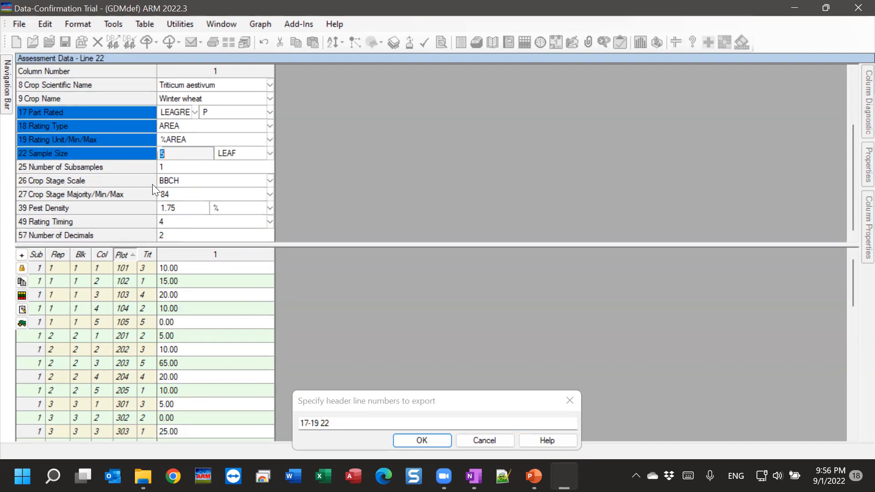
{"action": "left_click", "coordinate": [65, 181]}
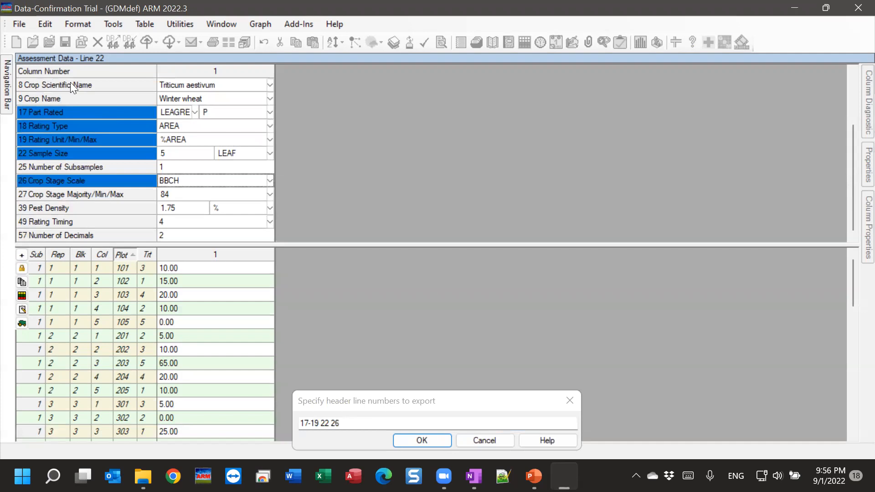
{"action": "left_click", "coordinate": [59, 179]}
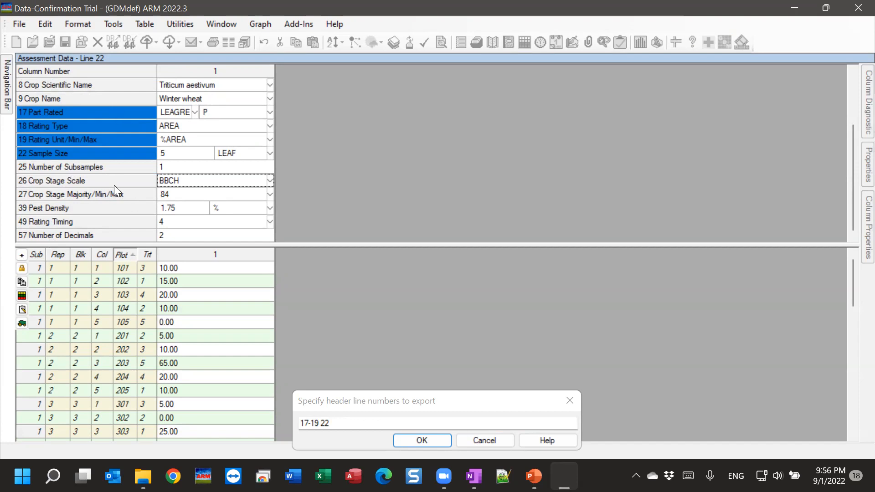
{"action": "left_click", "coordinate": [425, 442]}
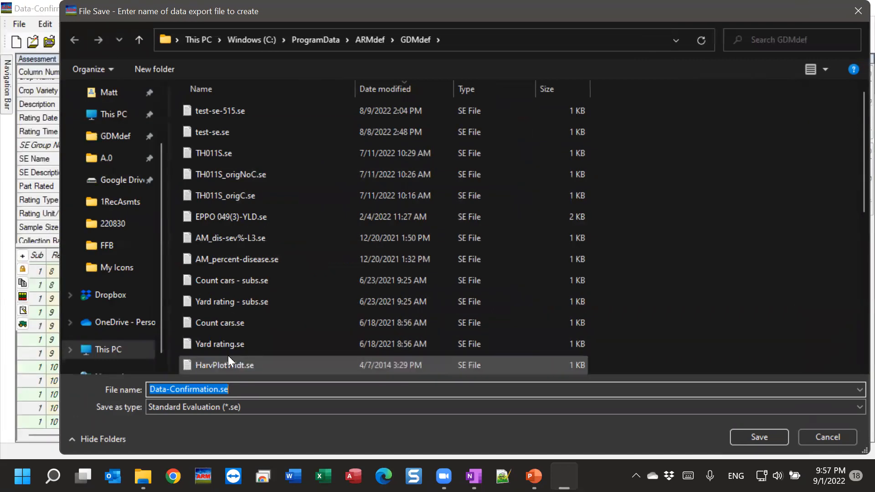
Save the standard evaluation as "Per Area disease" in the GDMdef folder with the file description "percent area dis"
{"action": "type", "text": "Per"}
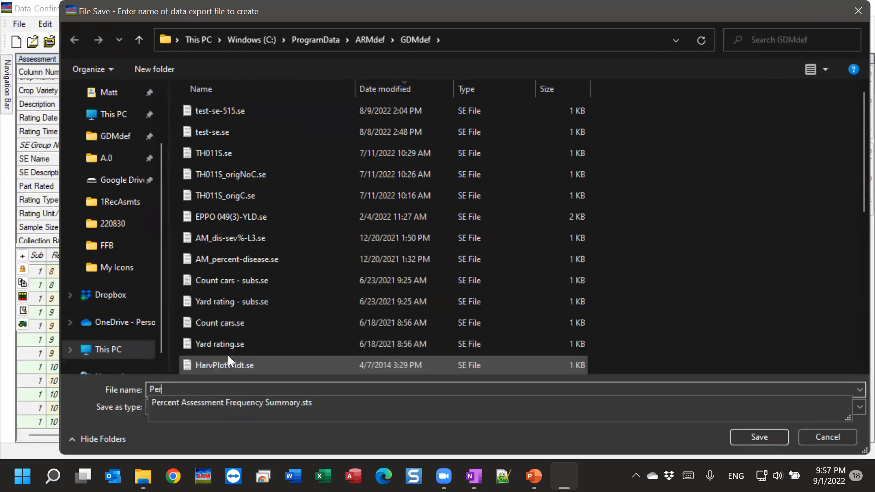
{"action": "type", "text": " Area"}
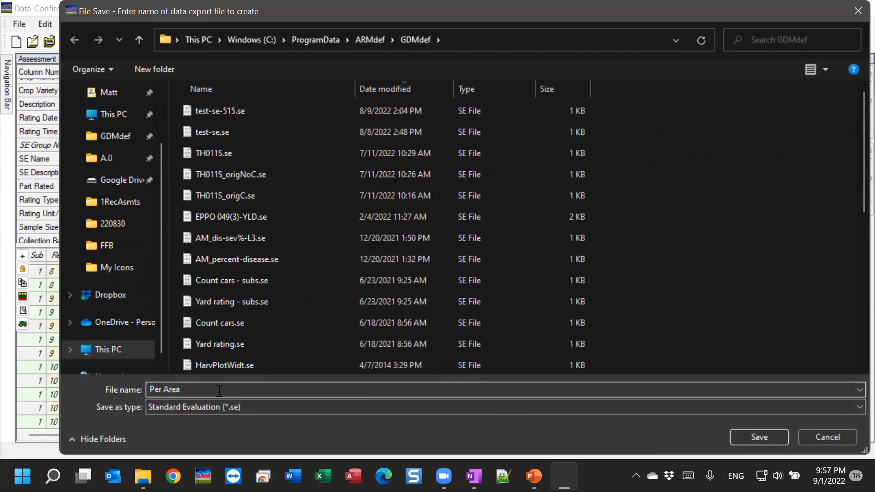
{"action": "type", "text": "disease"}
{"action": "left_click", "coordinate": [767, 439]}
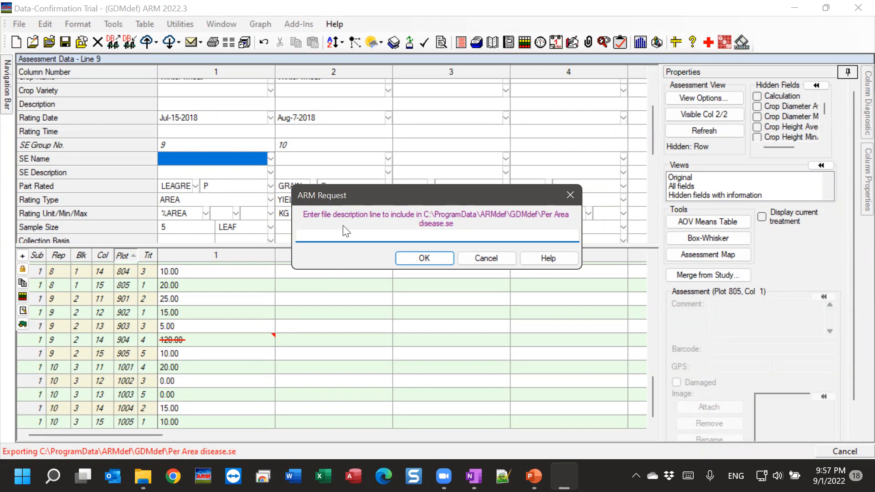
{"action": "type", "text": "percent area dis"}
{"action": "left_click", "coordinate": [426, 259]}
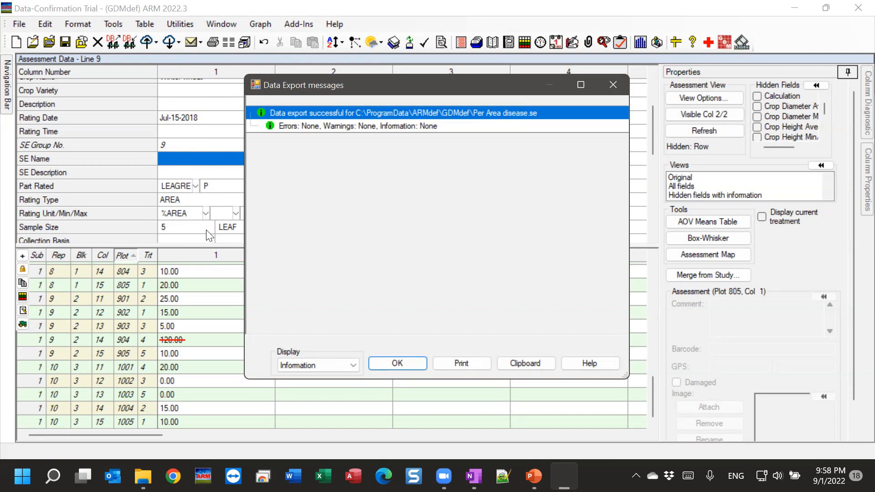
{"action": "left_click", "coordinate": [396, 362]}
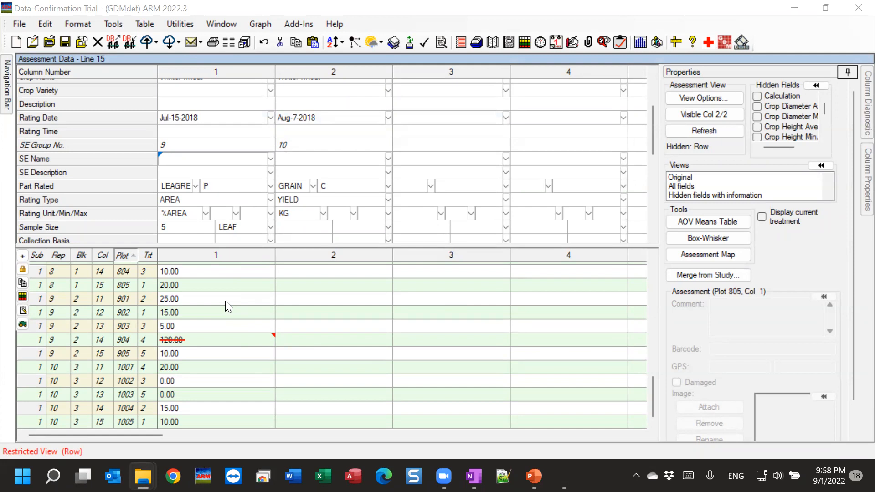
Close the Data-Confirmation trial without saving changes and open the RecAsmts trial
{"action": "left_click", "coordinate": [96, 45]}
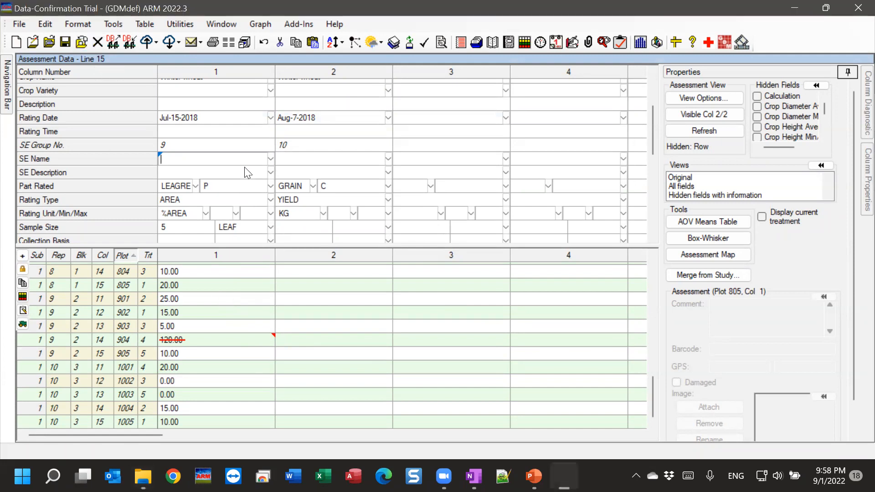
{"action": "left_click", "coordinate": [97, 42]}
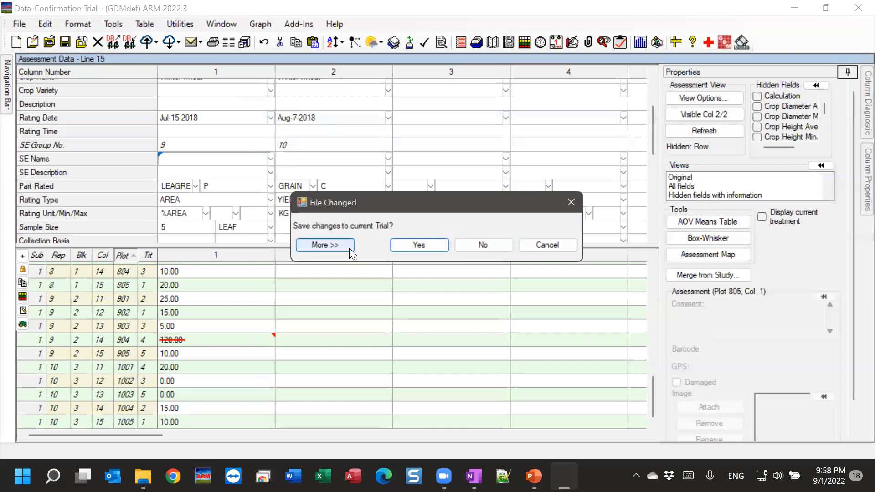
{"action": "left_click", "coordinate": [482, 245]}
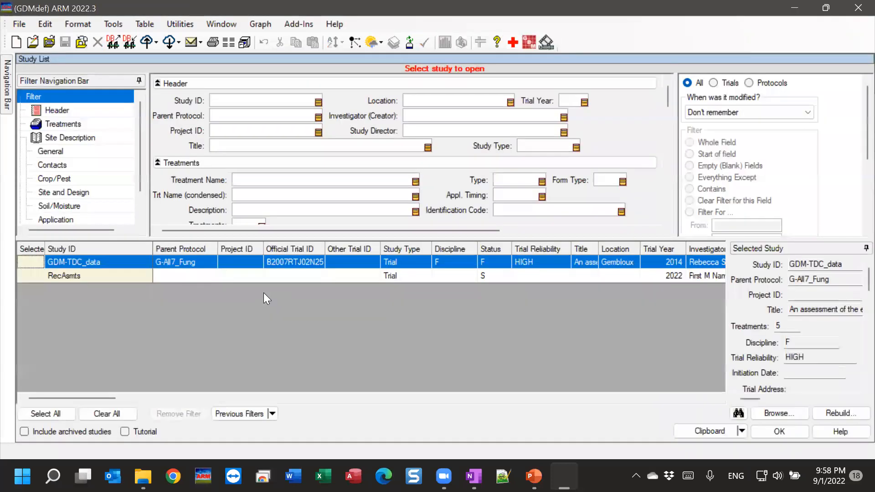
{"action": "double_click", "coordinate": [85, 276]}
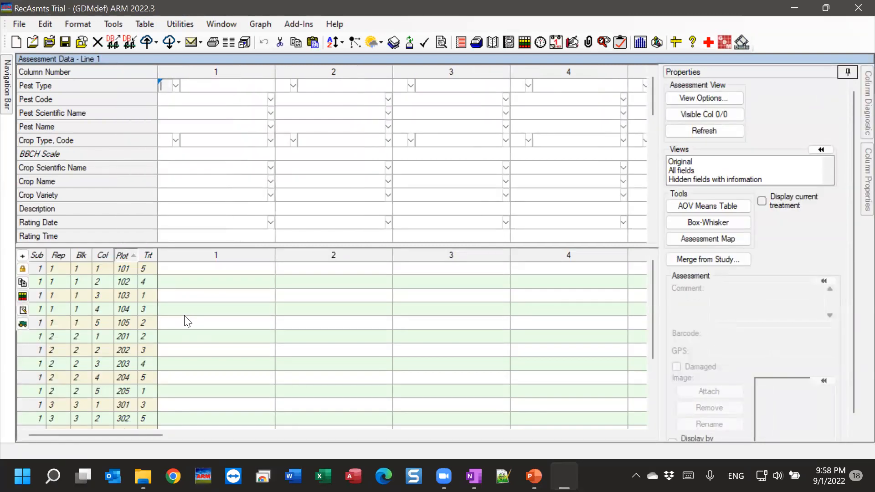
Insert the standard evaluation file "Per Area disease.se" from the GDMdef folder into assessment column 1
{"action": "left_click", "coordinate": [180, 99]}
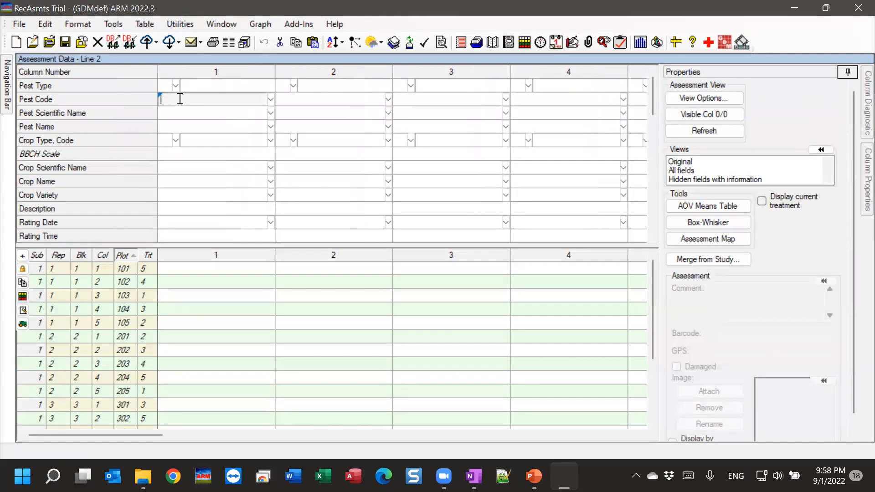
{"action": "right_click", "coordinate": [180, 99]}
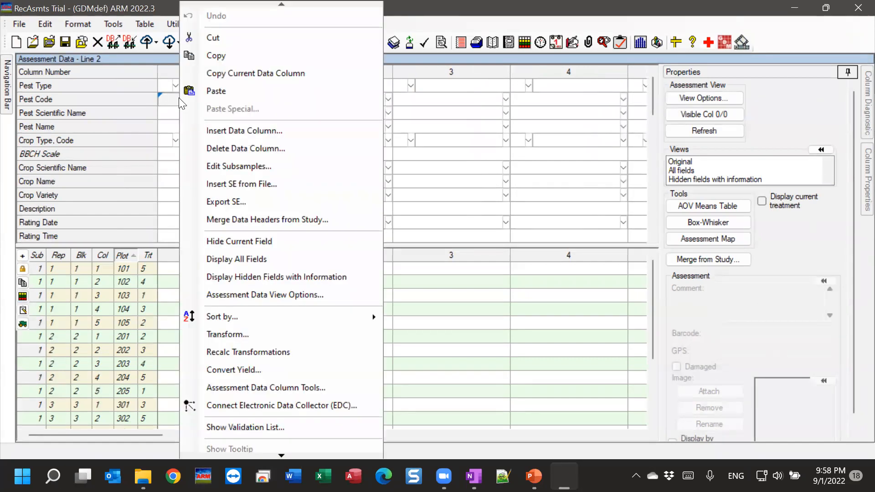
{"action": "left_click", "coordinate": [248, 185]}
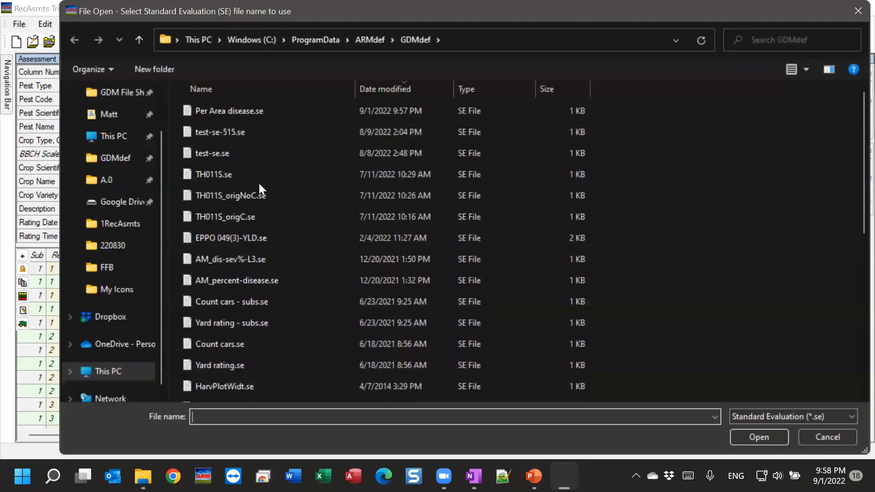
{"action": "left_click", "coordinate": [232, 112]}
{"action": "scroll", "coordinate": [231, 250], "scroll_direction": "down", "scroll_amount": 5}
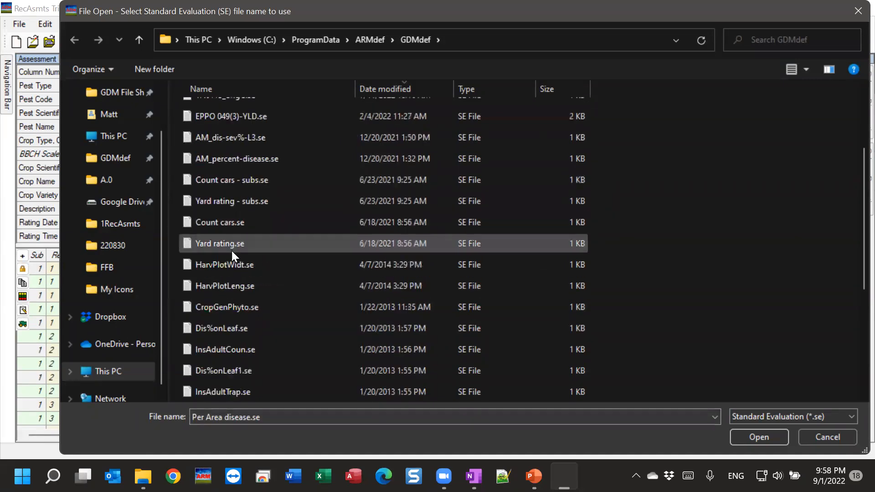
{"action": "scroll", "coordinate": [225, 305], "scroll_direction": "up", "scroll_amount": 6}
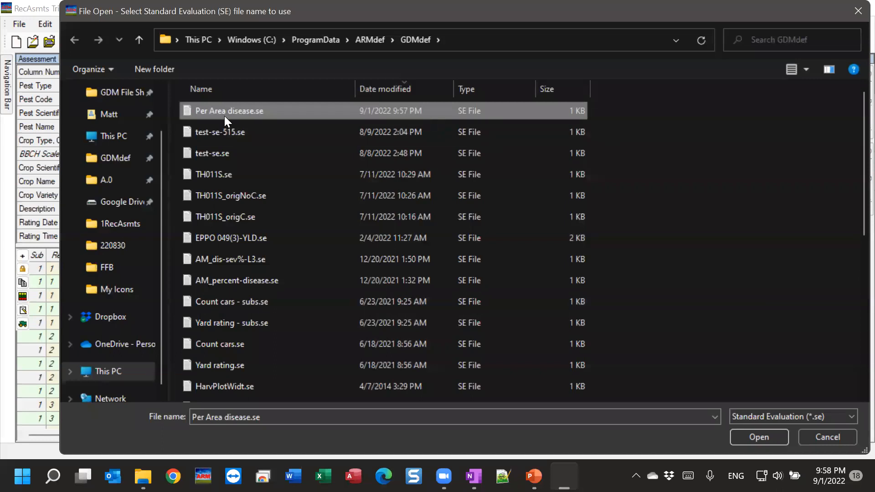
{"action": "left_click", "coordinate": [742, 435]}
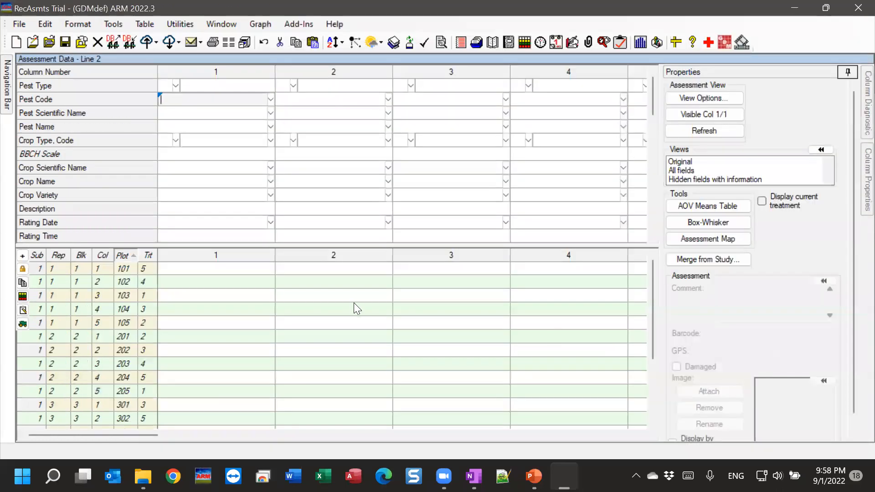
Review column 1's inserted header fields, from SE Name and SE Description through Part Rated, Rating Type, Rating Unit and Sample Size
{"action": "scroll", "coordinate": [275, 175], "scroll_direction": "down", "scroll_amount": 5}
{"action": "scroll", "coordinate": [325, 164], "scroll_direction": "up", "scroll_amount": 2}
{"action": "scroll", "coordinate": [326, 159], "scroll_direction": "down", "scroll_amount": 3}
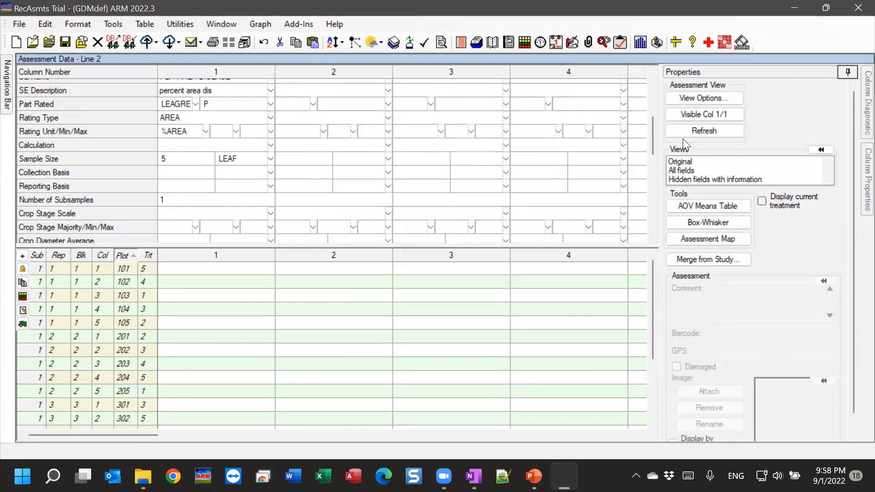
{"action": "scroll", "coordinate": [650, 133], "scroll_direction": "up", "scroll_amount": 1}
{"action": "left_click_drag", "start_coordinate": [653, 125], "coordinate": [655, 86]}
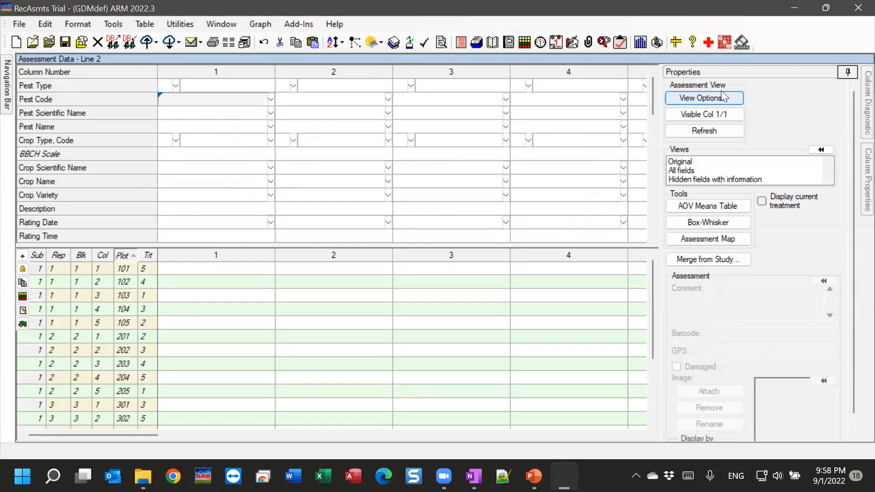
{"action": "left_click_drag", "start_coordinate": [651, 91], "coordinate": [649, 123]}
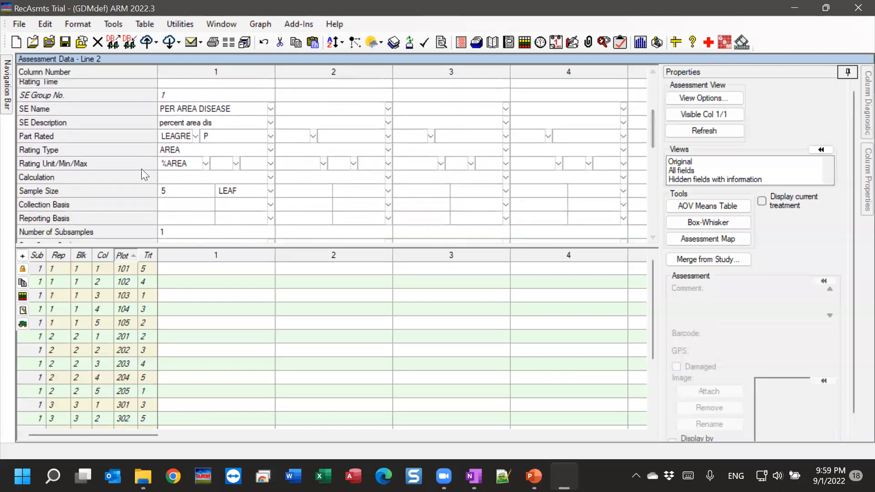
{"action": "left_click_drag", "start_coordinate": [131, 135], "coordinate": [117, 164]}
{"action": "left_click", "coordinate": [124, 194]}
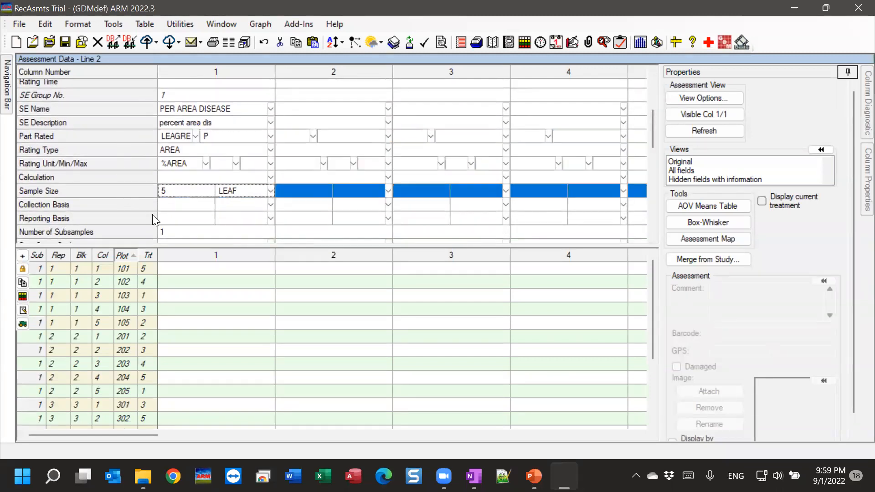
{"action": "left_click", "coordinate": [213, 266]}
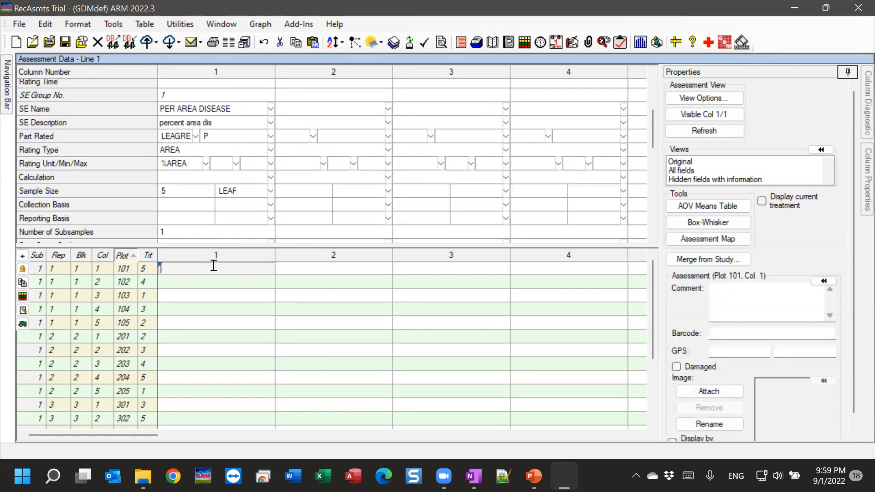
Insert the same "Per Area disease.se" standard evaluation from file into assessment column 2
{"action": "scroll", "coordinate": [310, 195], "scroll_direction": "up", "scroll_amount": 2}
{"action": "scroll", "coordinate": [311, 191], "scroll_direction": "up", "scroll_amount": 2}
{"action": "scroll", "coordinate": [301, 173], "scroll_direction": "down", "scroll_amount": 3}
{"action": "left_click", "coordinate": [301, 149]}
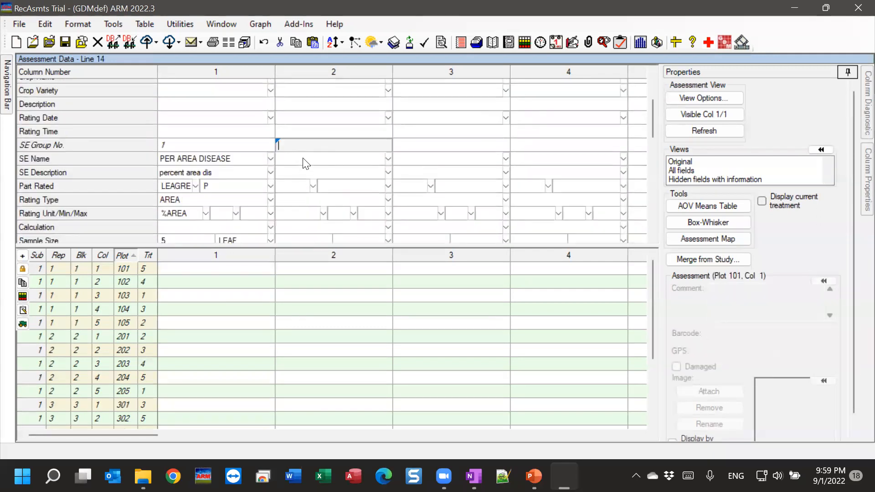
{"action": "left_click", "coordinate": [308, 133]}
{"action": "right_click", "coordinate": [307, 133]}
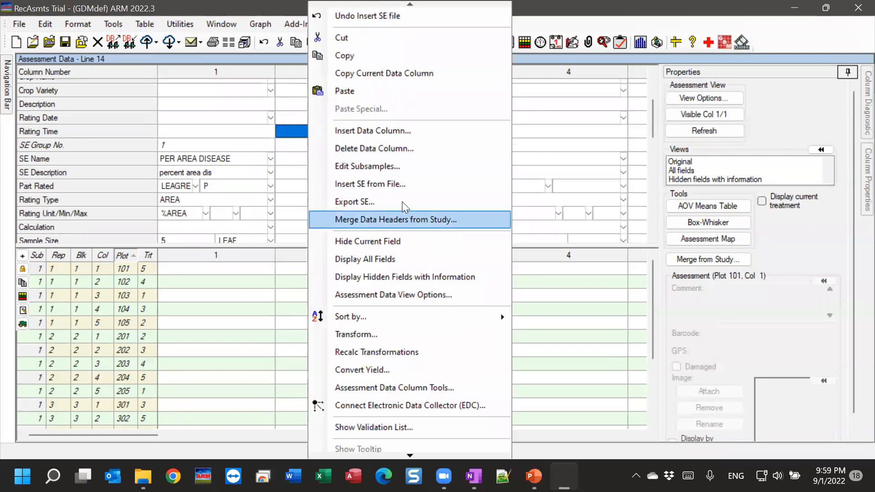
{"action": "left_click", "coordinate": [382, 183]}
{"action": "left_click", "coordinate": [240, 113]}
{"action": "left_click", "coordinate": [762, 434]}
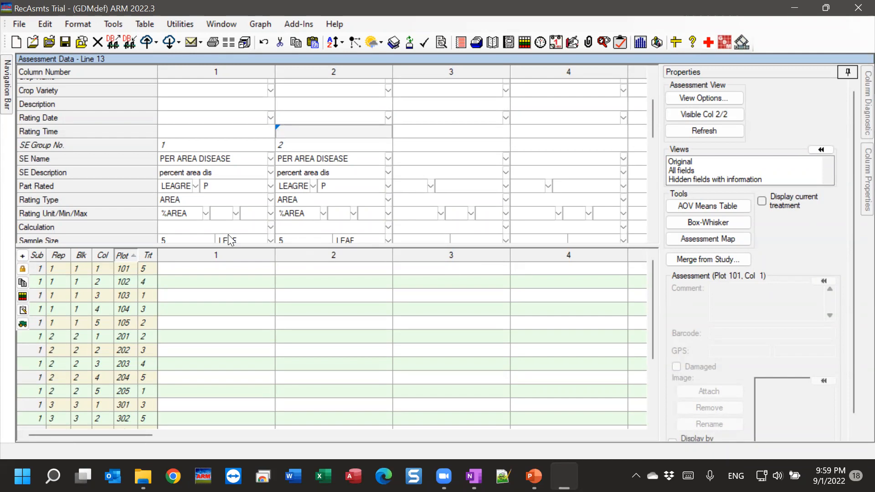
Open the trial's SE Definitions section in the Site Description
{"action": "left_click", "coordinate": [223, 290]}
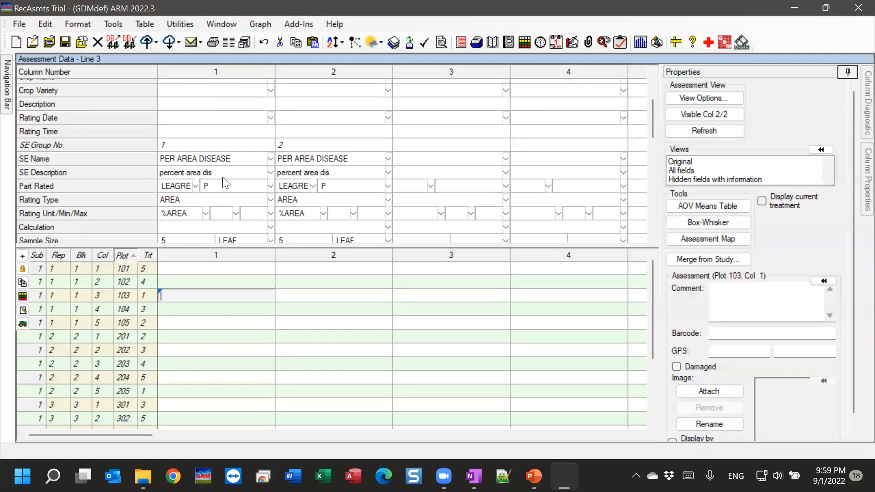
{"action": "scroll", "coordinate": [224, 182], "scroll_direction": "down", "scroll_amount": 1}
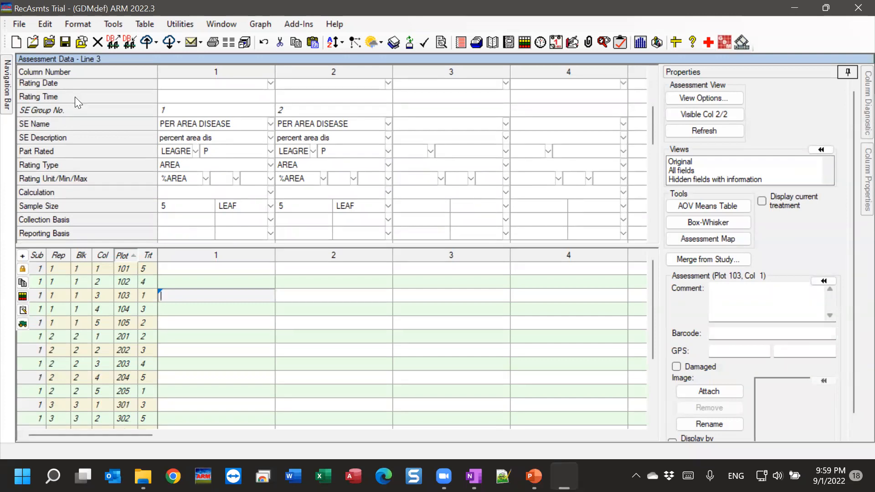
{"action": "mouse_move", "coordinate": [7, 89]}
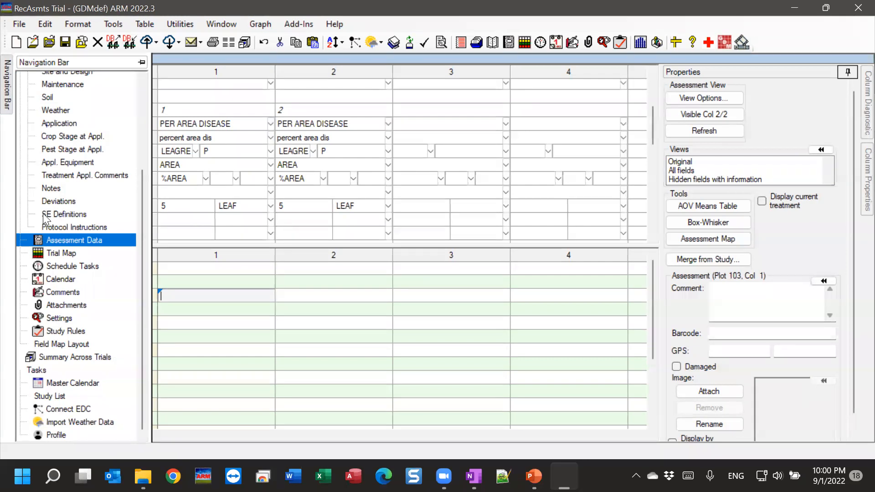
{"action": "scroll", "coordinate": [142, 221], "scroll_direction": "up", "scroll_amount": 5}
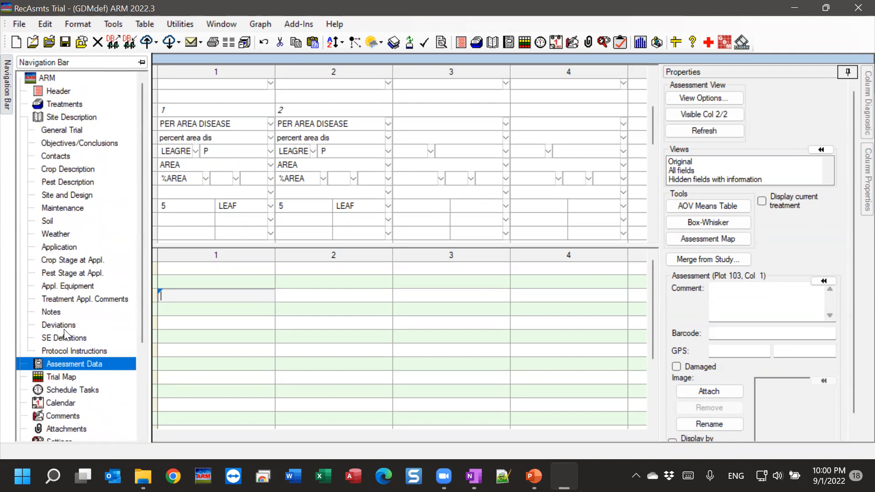
{"action": "left_click", "coordinate": [58, 338]}
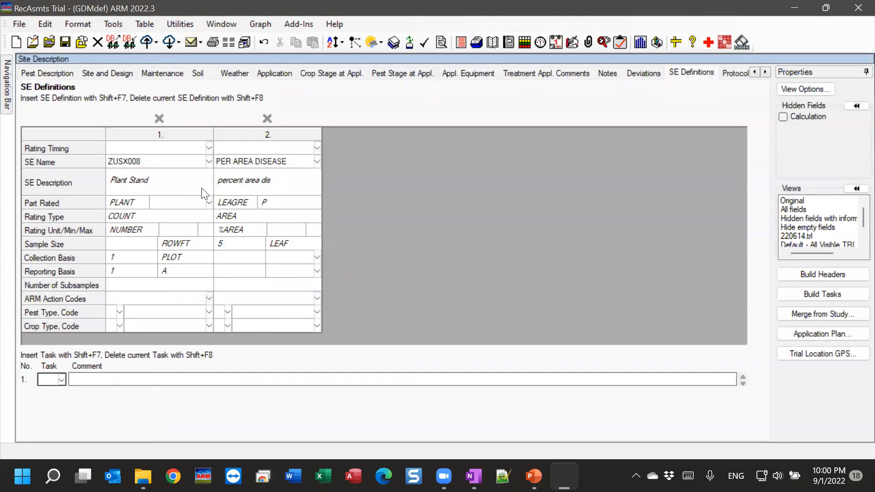
Insert one repeating section at the end of the SE Definitions
{"action": "left_click", "coordinate": [301, 186]}
{"action": "right_click", "coordinate": [298, 183]}
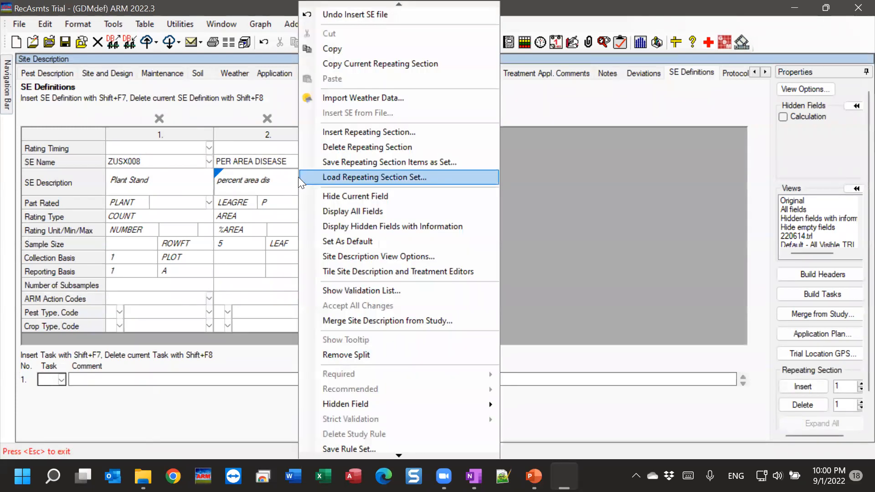
{"action": "left_click", "coordinate": [362, 133]}
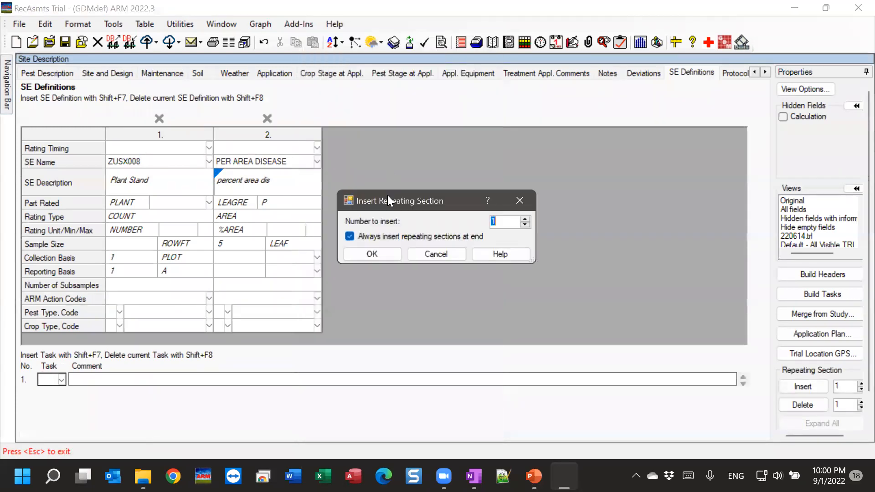
{"action": "left_click", "coordinate": [389, 255]}
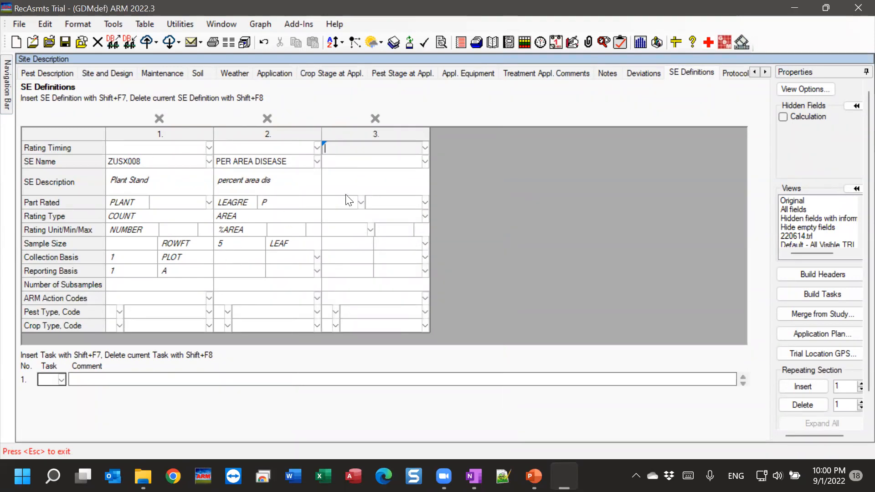
Open the SE Name list for definition 3, enlarge it, and display all standard evaluations instead of only the favorites
{"action": "left_click", "coordinate": [366, 180]}
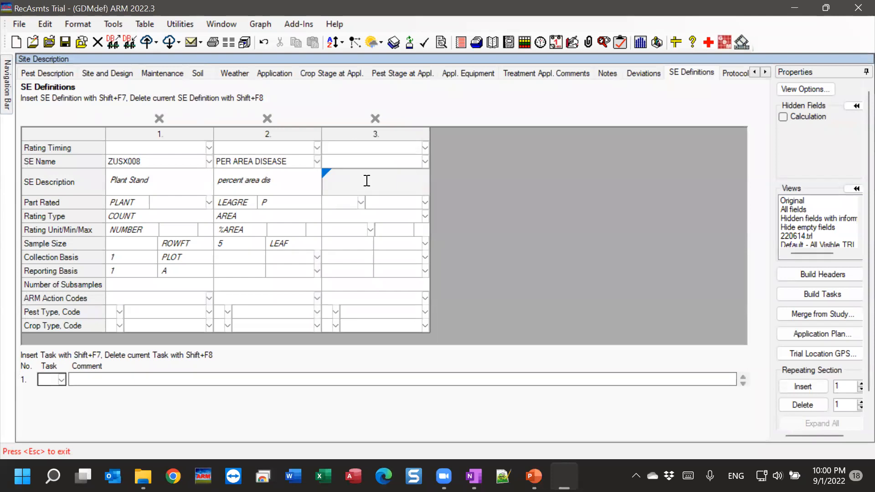
{"action": "left_click", "coordinate": [343, 161]}
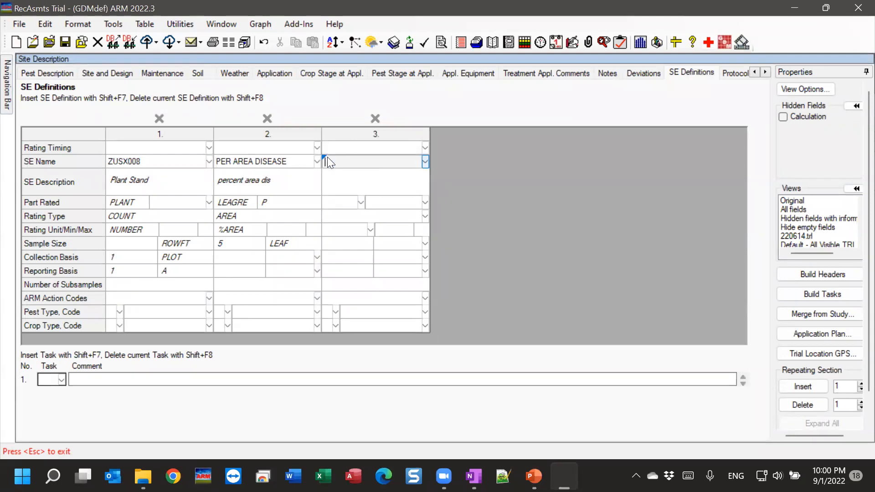
{"action": "left_click", "coordinate": [425, 161]}
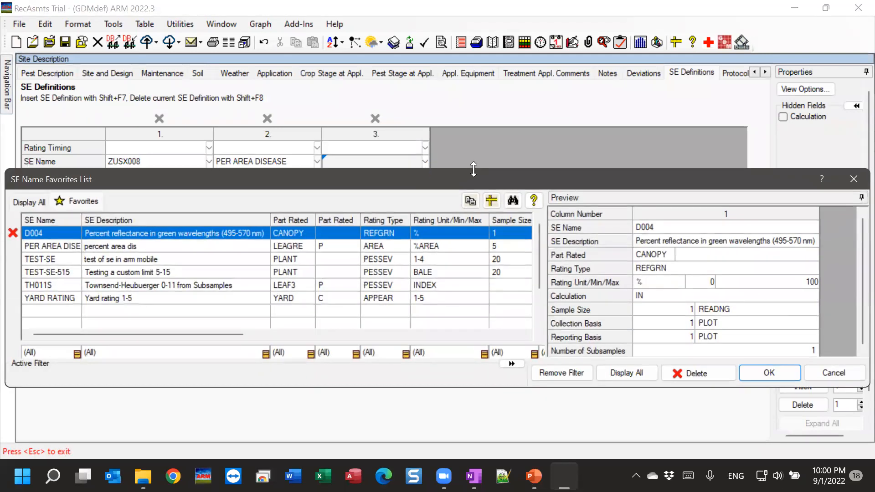
{"action": "left_click_drag", "start_coordinate": [473, 172], "coordinate": [472, 55]}
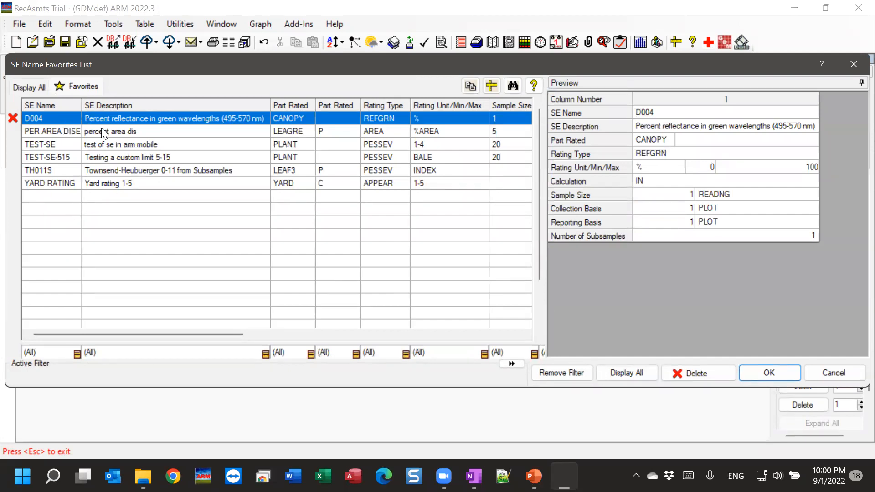
{"action": "left_click", "coordinate": [33, 86]}
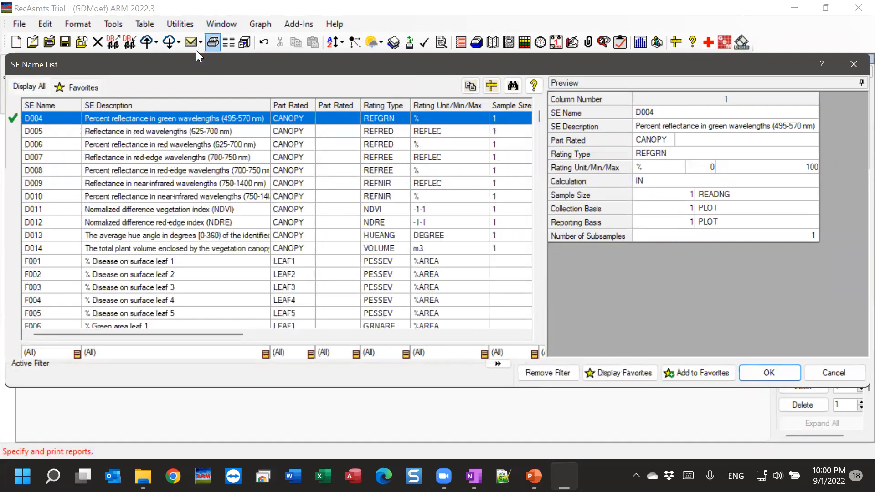
{"action": "left_click_drag", "start_coordinate": [187, 54], "coordinate": [187, 0]}
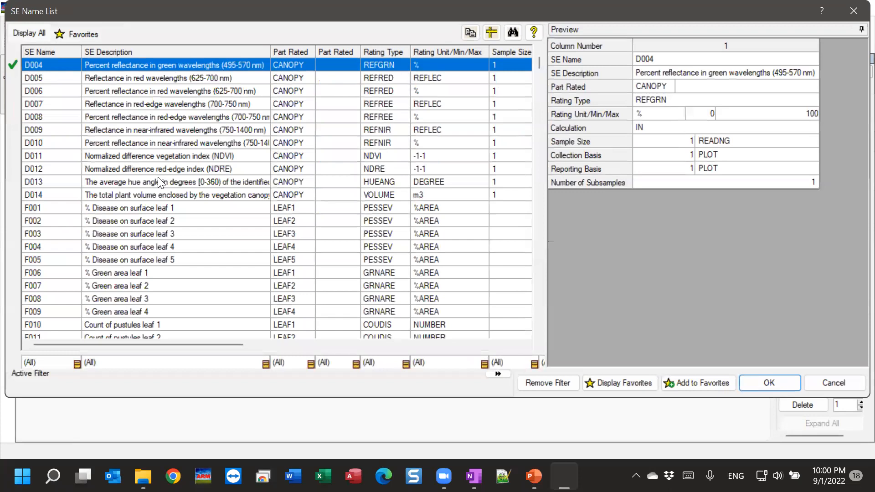
Browse the full list of standard evaluations and preview the header definitions of I026 and F134
{"action": "scroll", "coordinate": [160, 197], "scroll_direction": "down", "scroll_amount": 20}
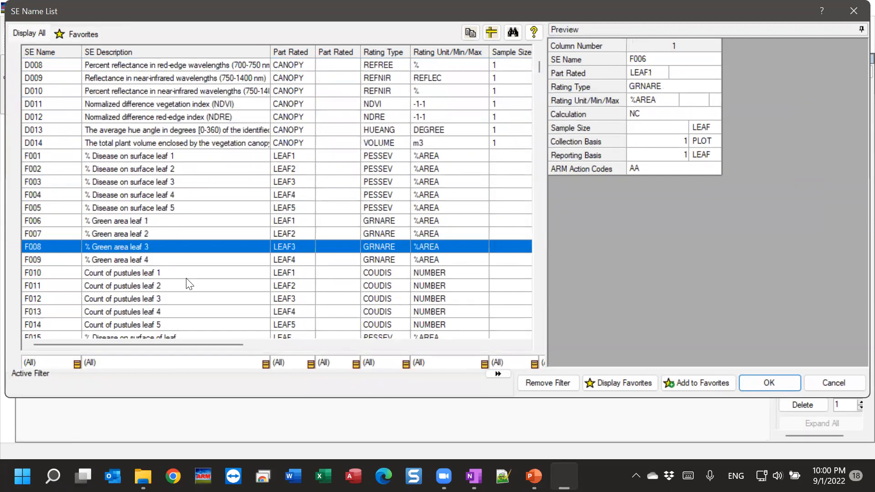
{"action": "scroll", "coordinate": [197, 302], "scroll_direction": "down", "scroll_amount": 20}
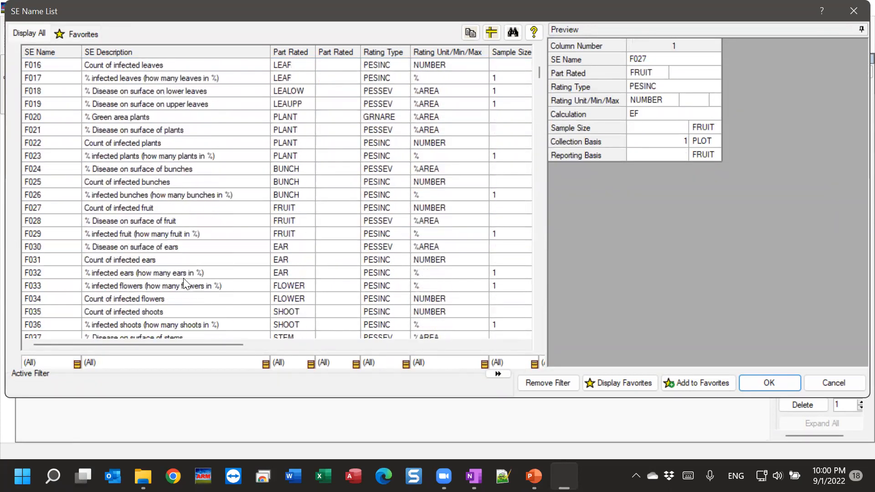
{"action": "scroll", "coordinate": [172, 272], "scroll_direction": "down", "scroll_amount": 20}
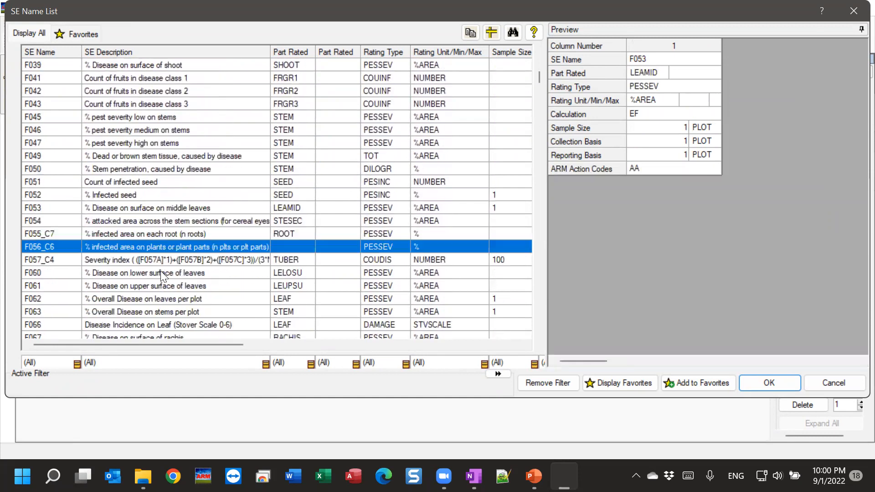
{"action": "scroll", "coordinate": [158, 280], "scroll_direction": "down", "scroll_amount": 20}
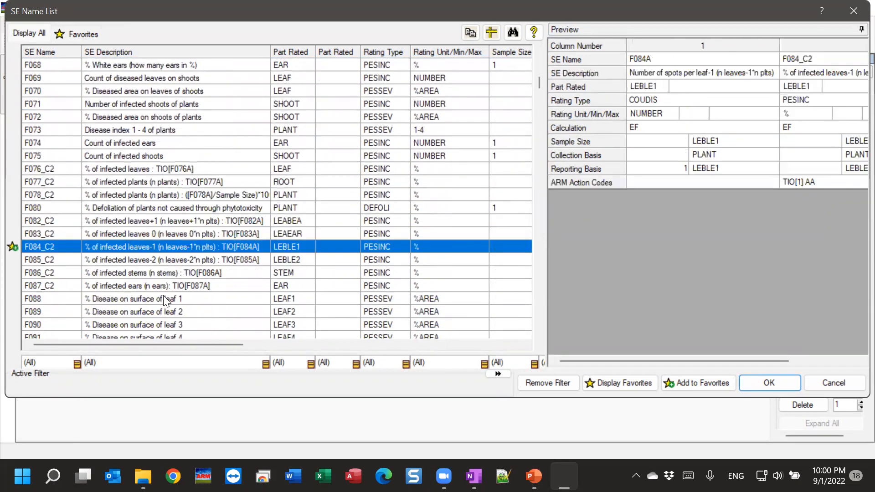
{"action": "scroll", "coordinate": [158, 308], "scroll_direction": "down", "scroll_amount": 8}
{"action": "left_click_drag", "start_coordinate": [540, 82], "coordinate": [538, 114]}
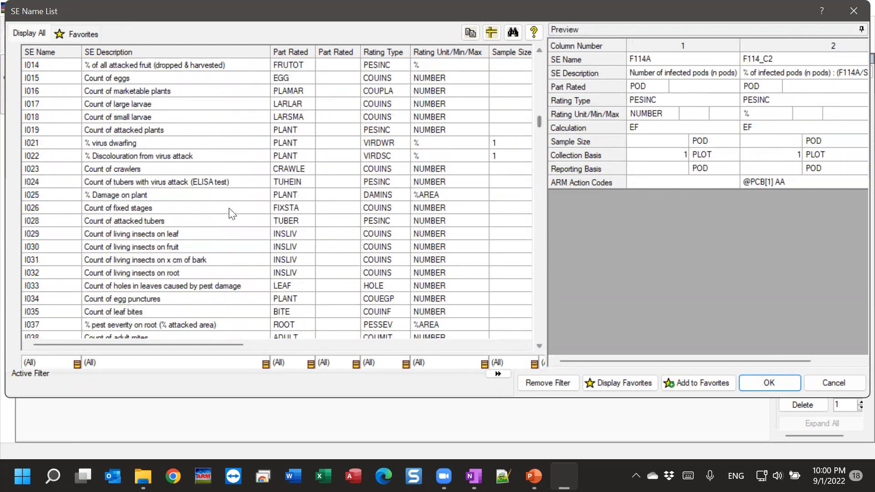
{"action": "left_click", "coordinate": [39, 208]}
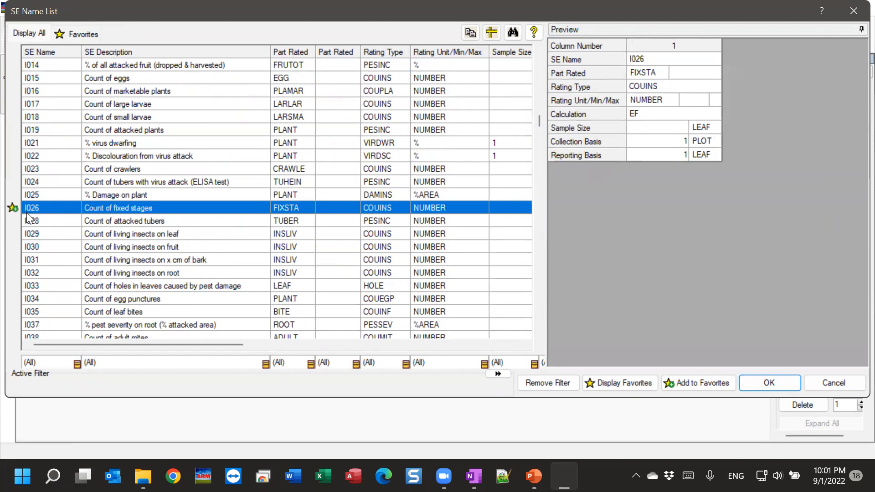
{"action": "left_click_drag", "start_coordinate": [539, 114], "coordinate": [541, 89]}
{"action": "left_click", "coordinate": [39, 156]}
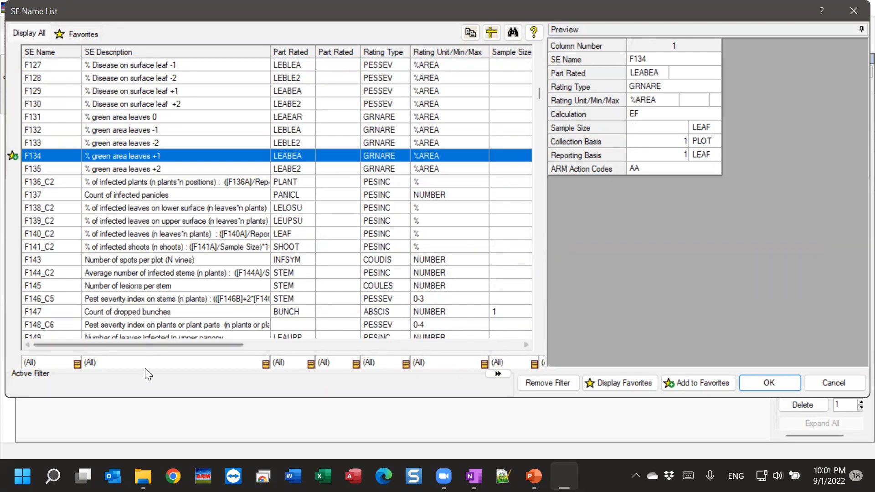
Filter the full list of standard evaluations for descriptions containing "stand"
{"action": "right_click", "coordinate": [159, 155]}
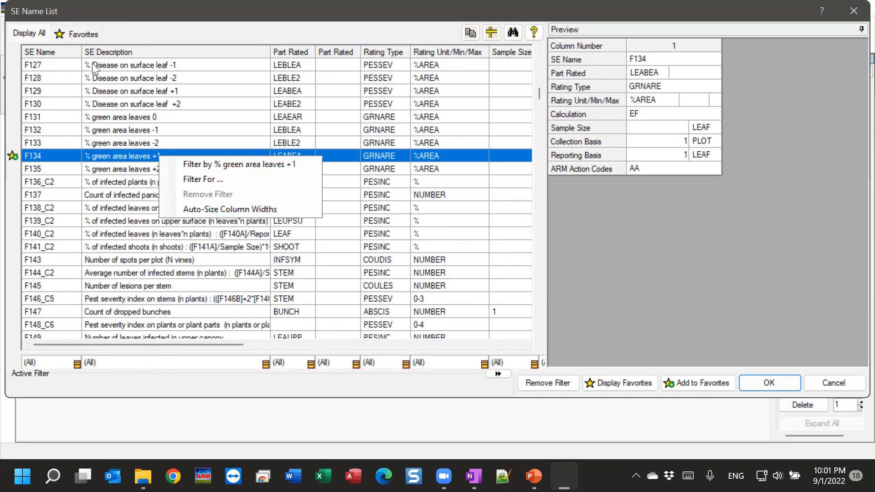
{"action": "left_click", "coordinate": [199, 176]}
{"action": "type", "text": "stand"}
{"action": "left_click", "coordinate": [487, 253]}
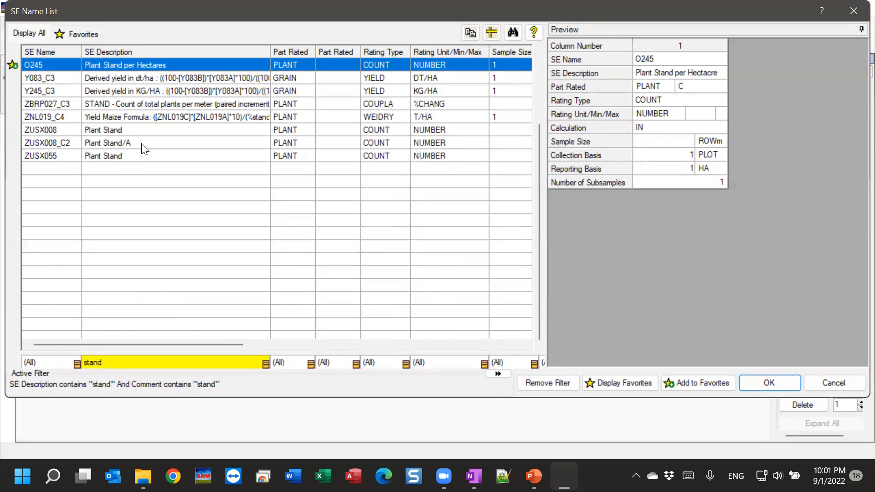
Preview the Plant Stand evaluation ZUSX008, and choose ZUSX008_C2 (Plant Stand/A) as the SE Name of definition 3
{"action": "left_click", "coordinate": [126, 132]}
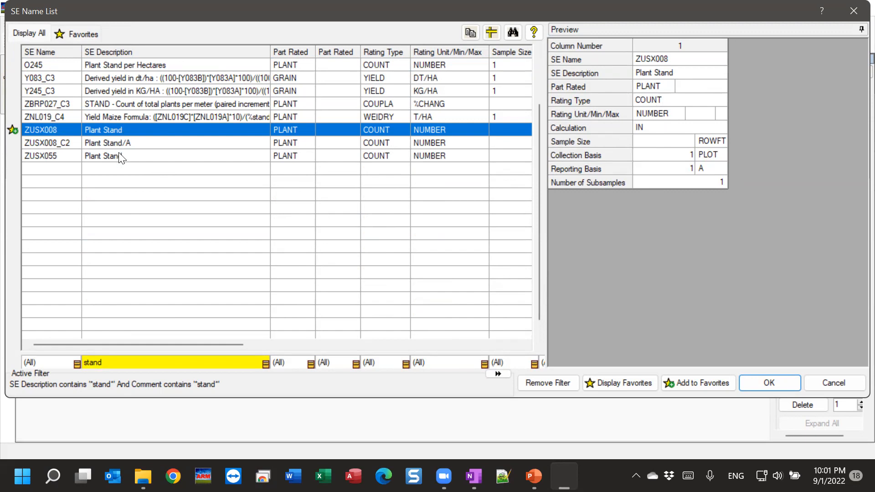
{"action": "left_click", "coordinate": [153, 145]}
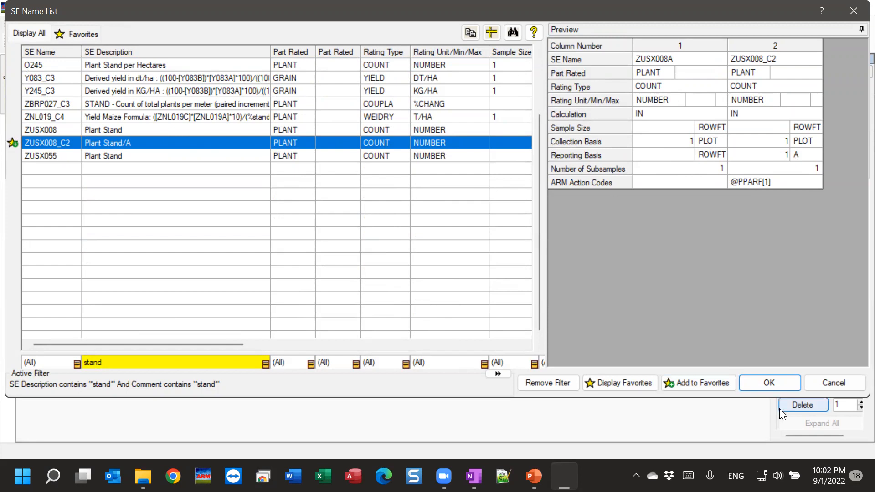
{"action": "left_click", "coordinate": [773, 382]}
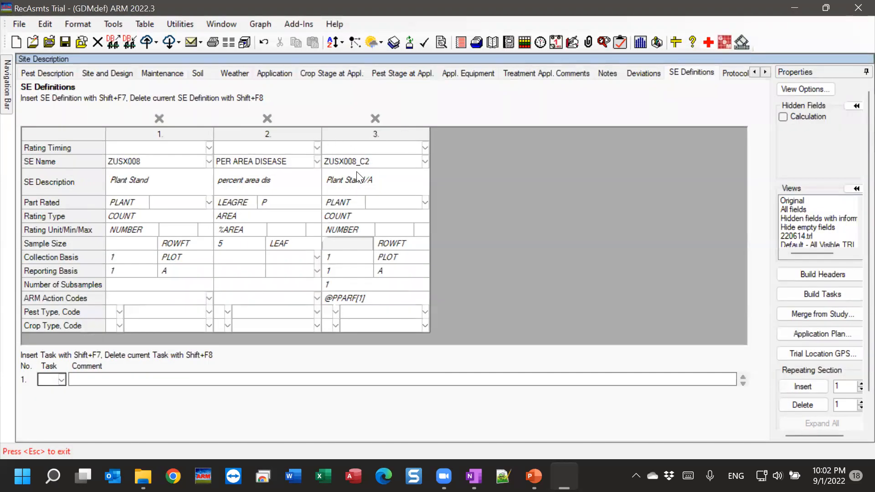
{"action": "left_click", "coordinate": [367, 162]}
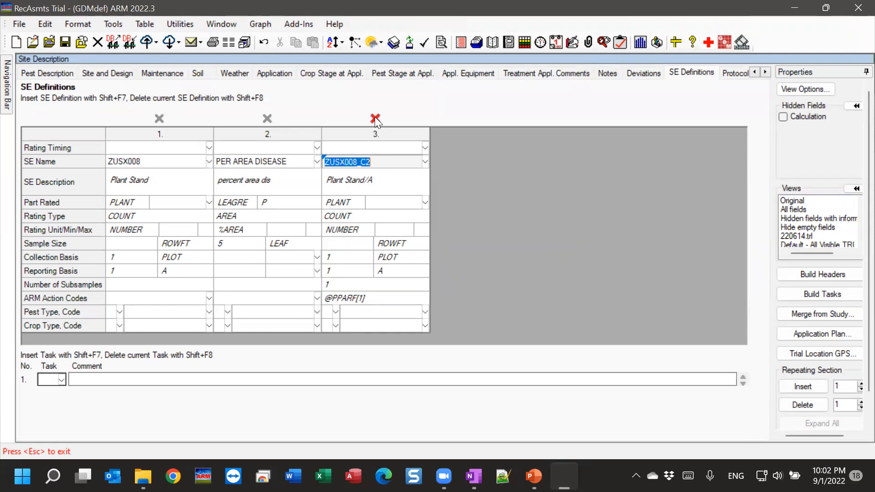
Open the trial's Assessment Data and assign the standard evaluation ZUSX008_C2 to column 3 from its SE Name list
{"action": "left_click", "coordinate": [8, 92]}
{"action": "left_click", "coordinate": [75, 363]}
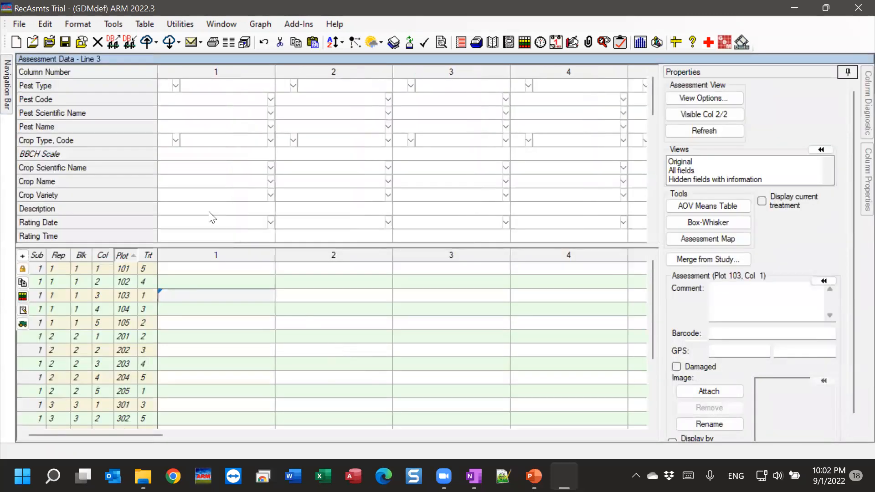
{"action": "scroll", "coordinate": [212, 211], "scroll_direction": "down", "scroll_amount": 2}
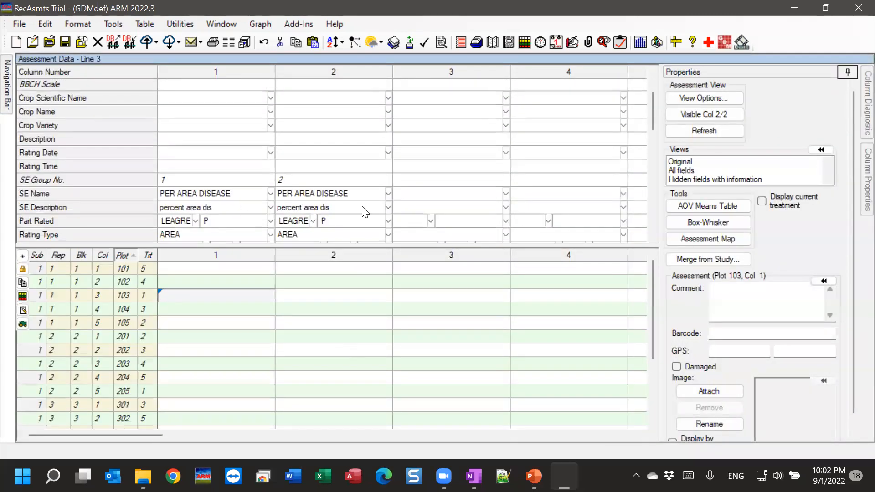
{"action": "double_click", "coordinate": [464, 199]}
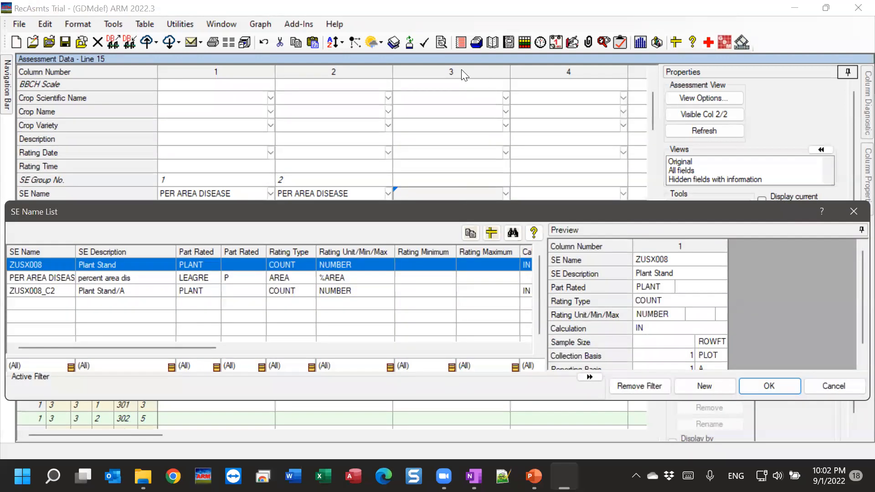
{"action": "left_click_drag", "start_coordinate": [450, 216], "coordinate": [450, 242]}
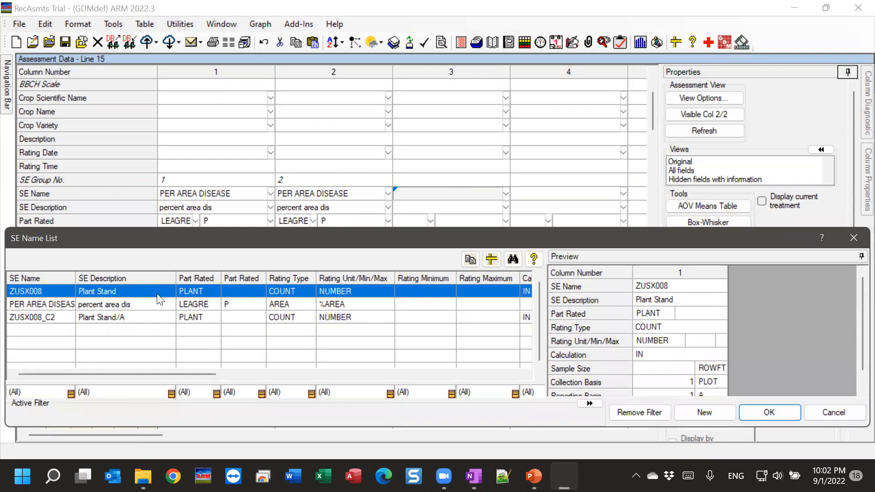
{"action": "left_click", "coordinate": [44, 317]}
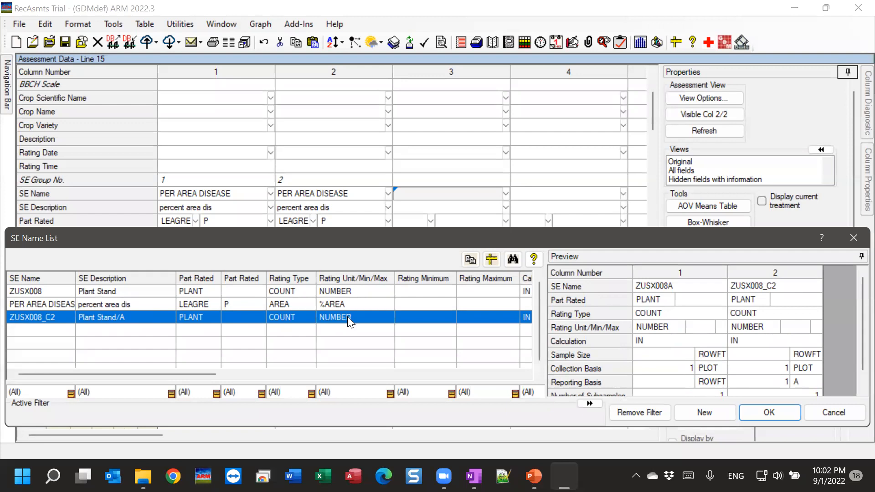
{"action": "left_click", "coordinate": [785, 415]}
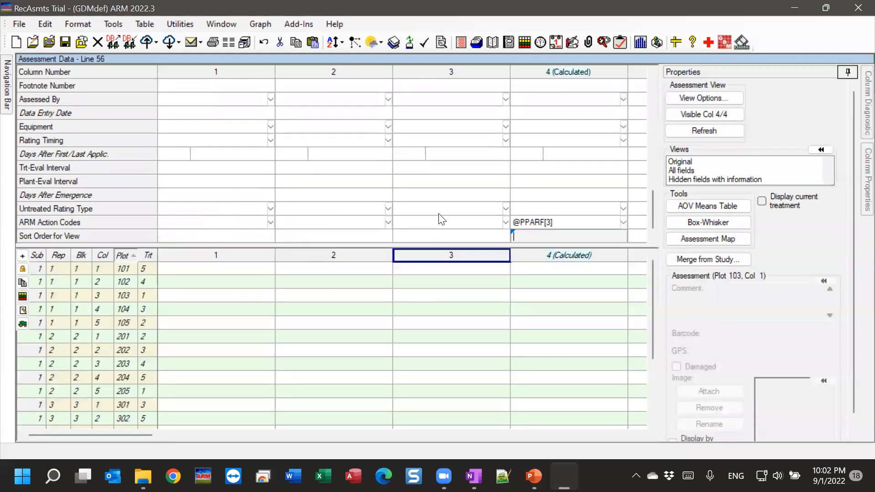
Examine the reporting basis and SE header fields of columns 3 and 4 in the assessment data
{"action": "scroll", "coordinate": [446, 196], "scroll_direction": "up", "scroll_amount": 10}
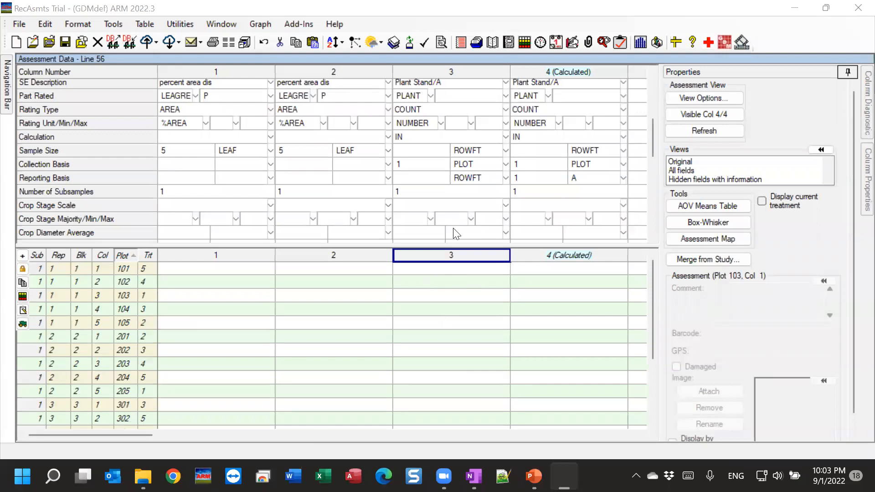
{"action": "left_click", "coordinate": [438, 183]}
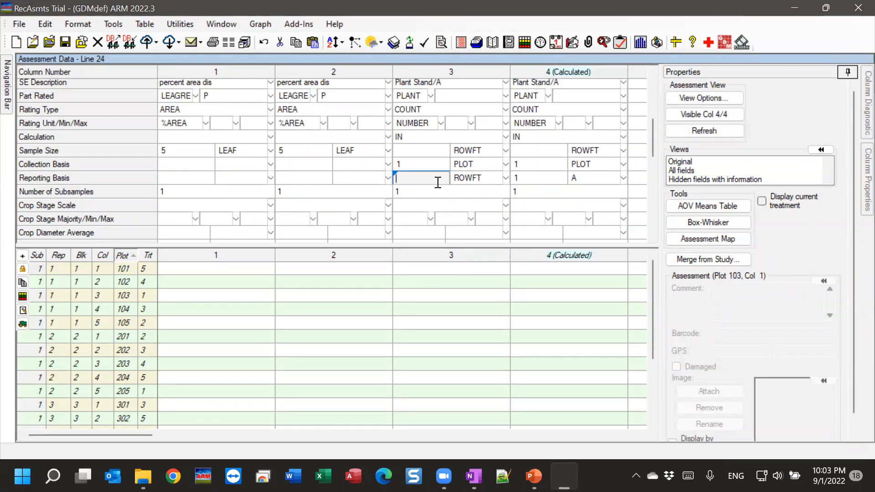
{"action": "scroll", "coordinate": [437, 182], "scroll_direction": "up", "scroll_amount": 2}
{"action": "left_click", "coordinate": [435, 147]}
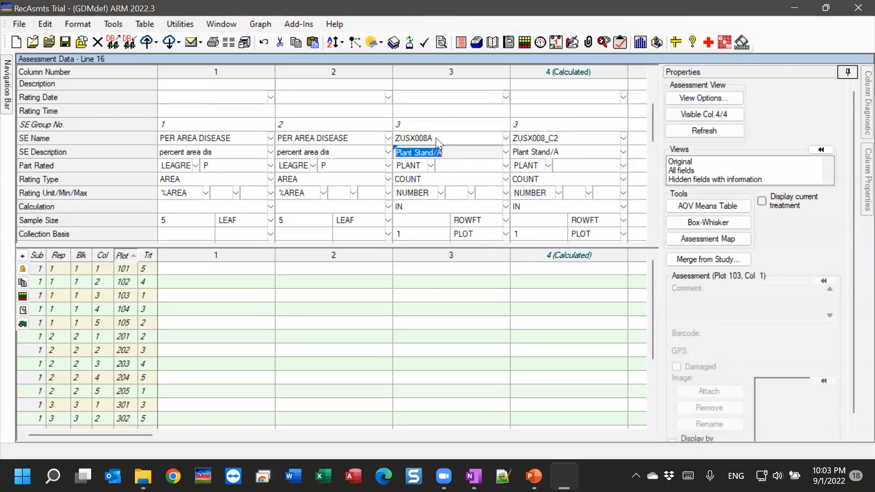
Open the SE Name list for assessment column 3 and look through the evaluations defined for the trial
{"action": "left_click", "coordinate": [436, 138]}
{"action": "left_click", "coordinate": [505, 138]}
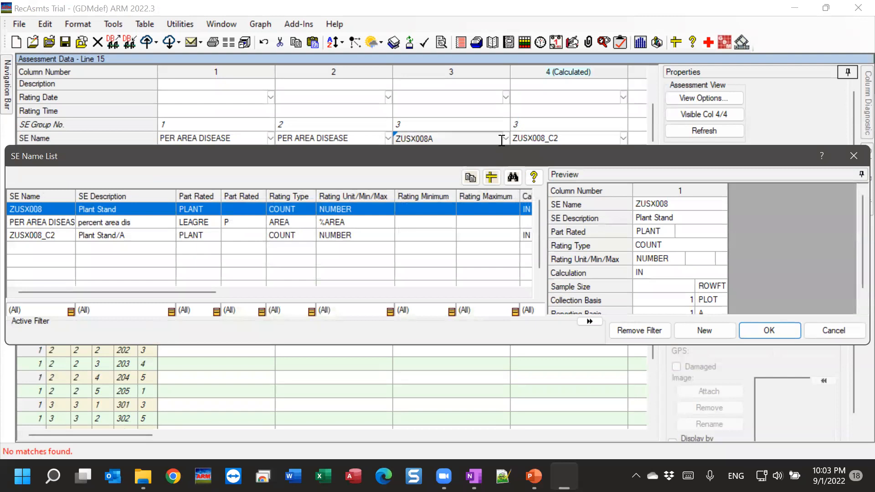
{"action": "left_click", "coordinate": [541, 292]}
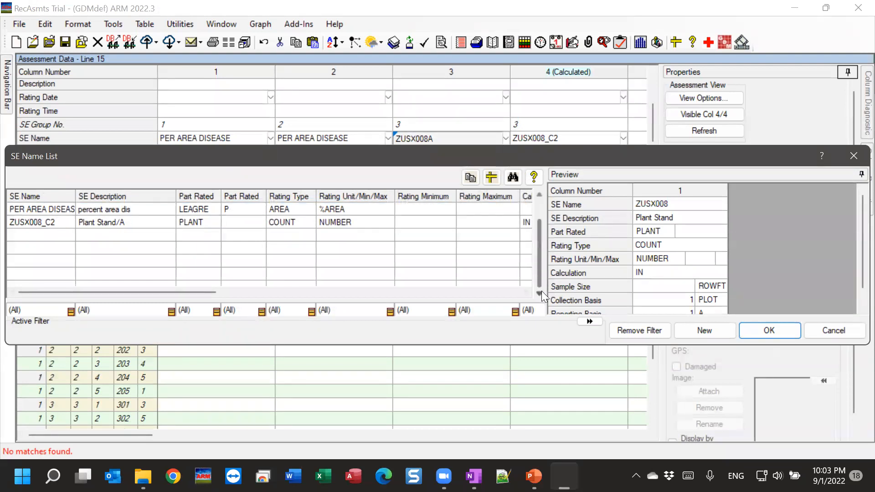
{"action": "left_click", "coordinate": [539, 196]}
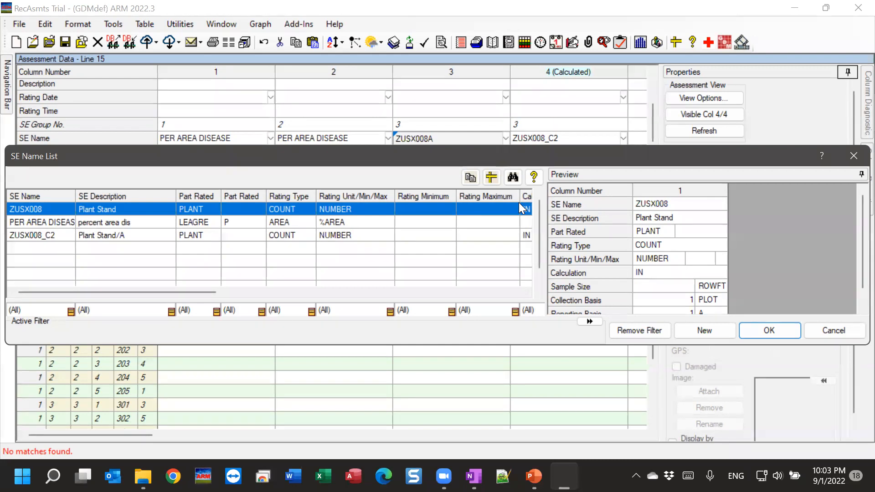
{"action": "scroll", "coordinate": [519, 203], "scroll_direction": "down", "scroll_amount": 1}
{"action": "scroll", "coordinate": [519, 202], "scroll_direction": "up", "scroll_amount": 1}
{"action": "scroll", "coordinate": [519, 202], "scroll_direction": "down", "scroll_amount": 1}
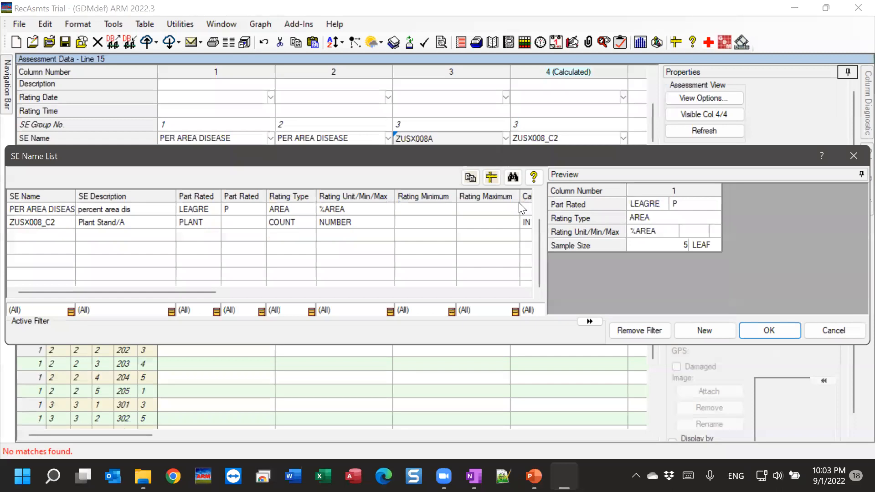
{"action": "scroll", "coordinate": [519, 202], "scroll_direction": "up", "scroll_amount": 1}
{"action": "scroll", "coordinate": [519, 202], "scroll_direction": "down", "scroll_amount": 1}
{"action": "scroll", "coordinate": [519, 202], "scroll_direction": "up", "scroll_amount": 1}
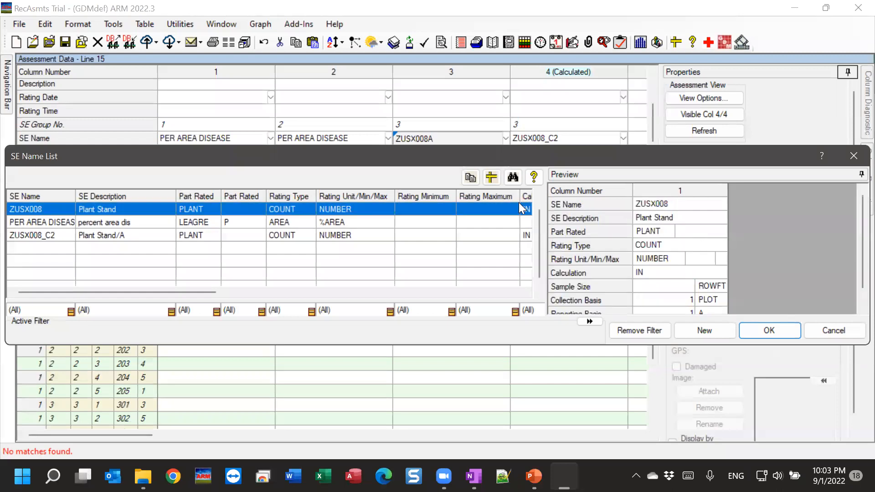
Preview the header definitions of PER AREA DISEASE, ZUSX008_C2 and ZUSX008, and close the list without choosing one
{"action": "left_click", "coordinate": [132, 221]}
{"action": "scroll", "coordinate": [132, 222], "scroll_direction": "down", "scroll_amount": 1}
{"action": "scroll", "coordinate": [131, 221], "scroll_direction": "up", "scroll_amount": 1}
{"action": "scroll", "coordinate": [131, 222], "scroll_direction": "down", "scroll_amount": 1}
{"action": "scroll", "coordinate": [131, 222], "scroll_direction": "up", "scroll_amount": 1}
{"action": "scroll", "coordinate": [131, 222], "scroll_direction": "down", "scroll_amount": 1}
{"action": "scroll", "coordinate": [131, 222], "scroll_direction": "up", "scroll_amount": 1}
{"action": "scroll", "coordinate": [132, 222], "scroll_direction": "down", "scroll_amount": 1}
{"action": "scroll", "coordinate": [131, 222], "scroll_direction": "up", "scroll_amount": 1}
{"action": "scroll", "coordinate": [131, 222], "scroll_direction": "down", "scroll_amount": 1}
{"action": "scroll", "coordinate": [131, 222], "scroll_direction": "up", "scroll_amount": 1}
{"action": "scroll", "coordinate": [131, 222], "scroll_direction": "down", "scroll_amount": 1}
{"action": "scroll", "coordinate": [132, 221], "scroll_direction": "up", "scroll_amount": 1}
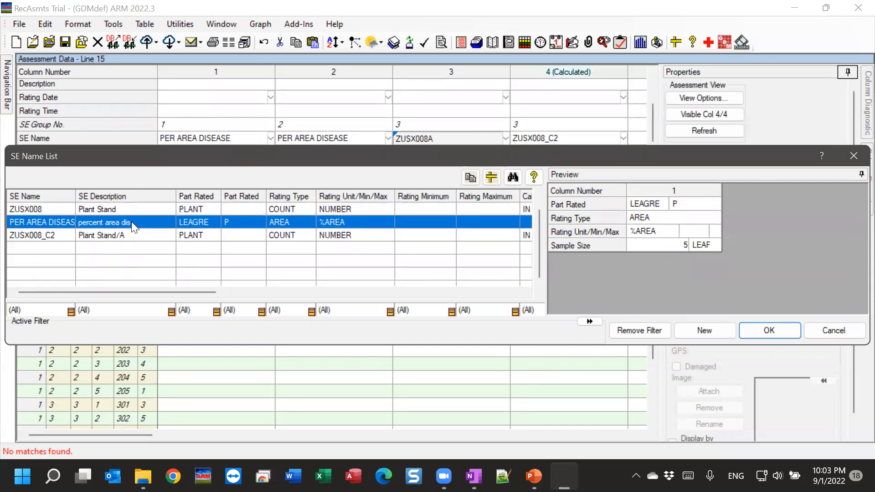
{"action": "left_click", "coordinate": [118, 233]}
{"action": "scroll", "coordinate": [117, 231], "scroll_direction": "down", "scroll_amount": 1}
{"action": "scroll", "coordinate": [117, 231], "scroll_direction": "up", "scroll_amount": 1}
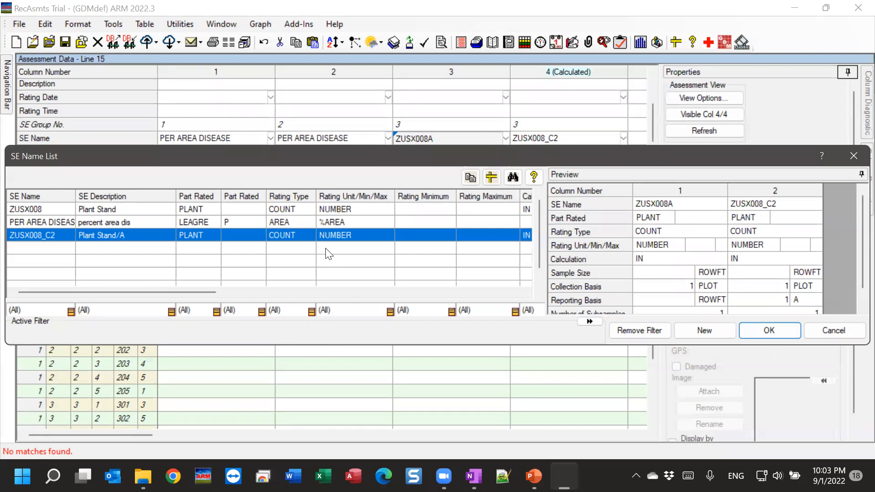
{"action": "left_click", "coordinate": [179, 210]}
{"action": "scroll", "coordinate": [110, 203], "scroll_direction": "down", "scroll_amount": 1}
{"action": "scroll", "coordinate": [110, 203], "scroll_direction": "up", "scroll_amount": 1}
{"action": "scroll", "coordinate": [110, 203], "scroll_direction": "down", "scroll_amount": 1}
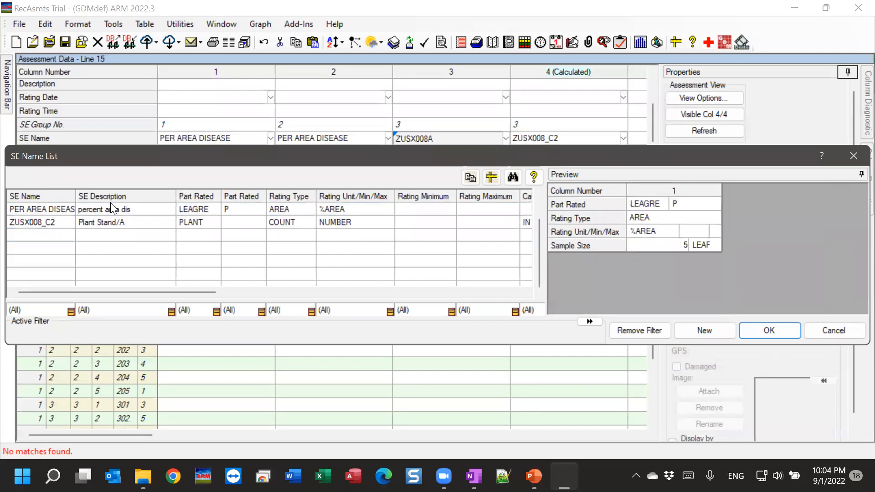
{"action": "scroll", "coordinate": [111, 202], "scroll_direction": "up", "scroll_amount": 1}
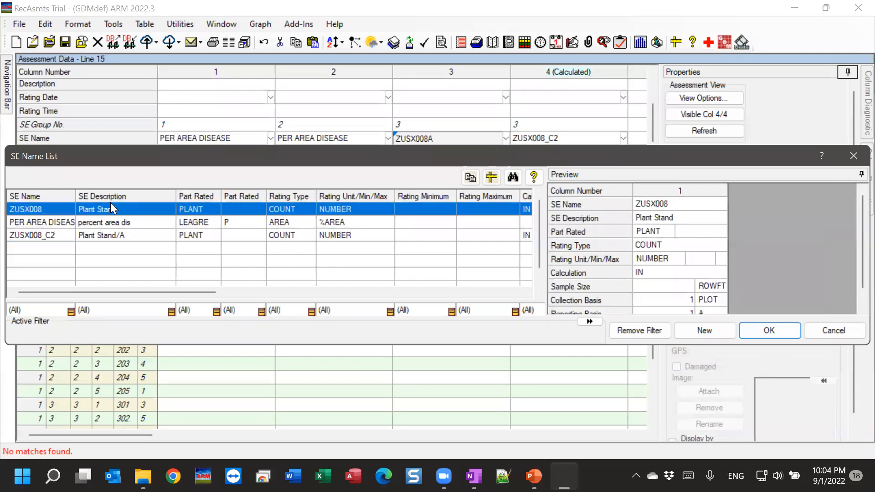
{"action": "left_click", "coordinate": [54, 225]}
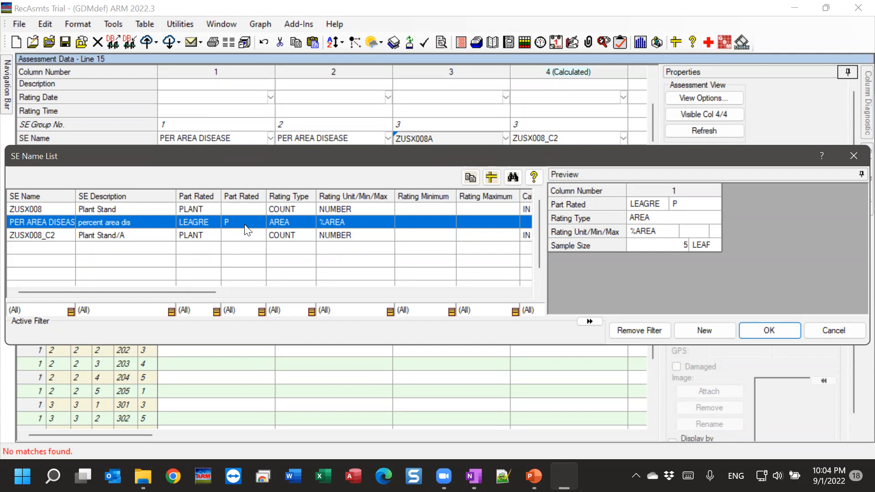
{"action": "left_click", "coordinate": [113, 240]}
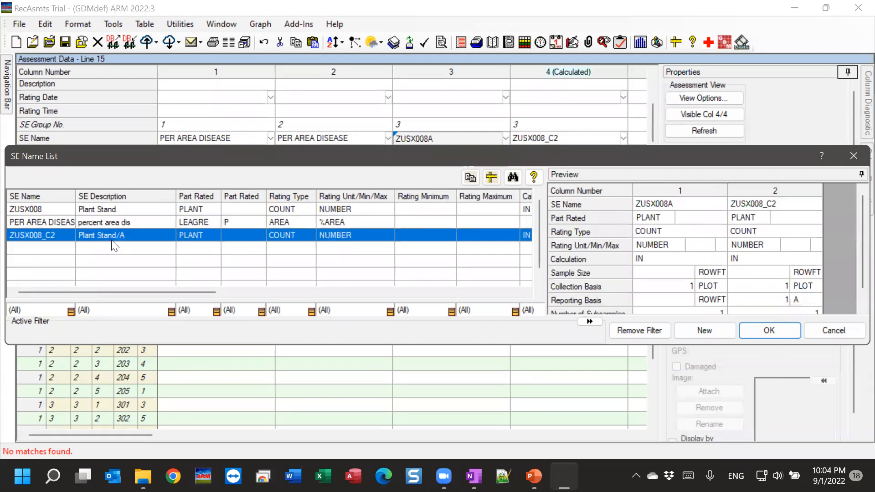
{"action": "left_click", "coordinate": [831, 333]}
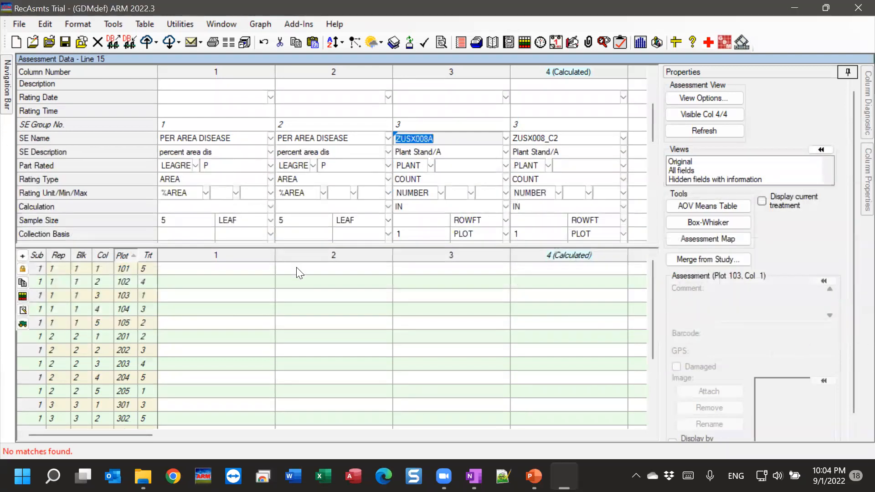
{"action": "left_click", "coordinate": [310, 292]}
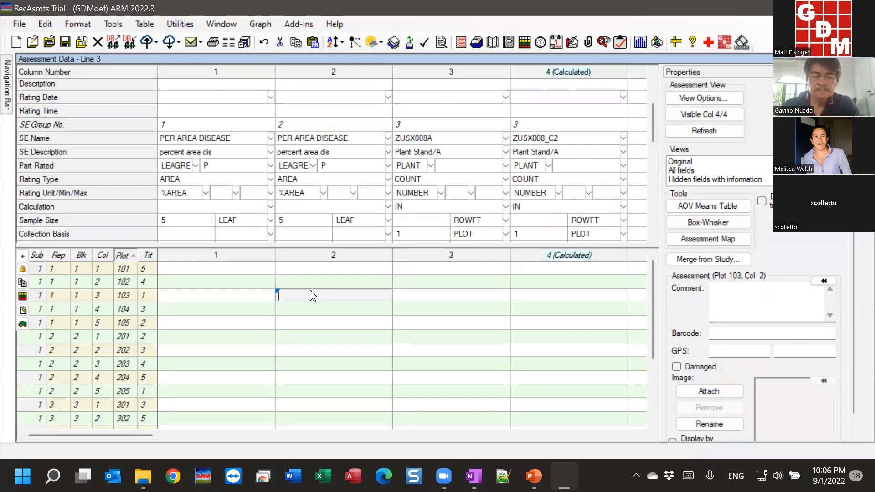
{"action": "mouse_move", "coordinate": [4, 61]}
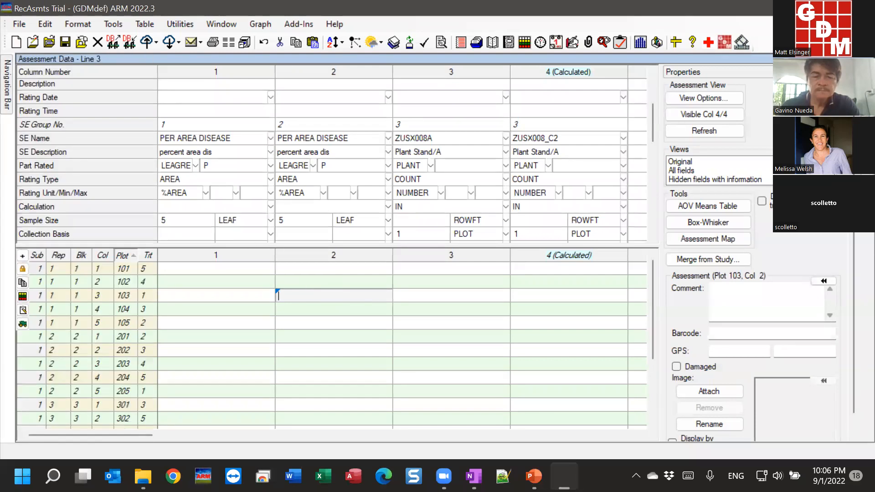